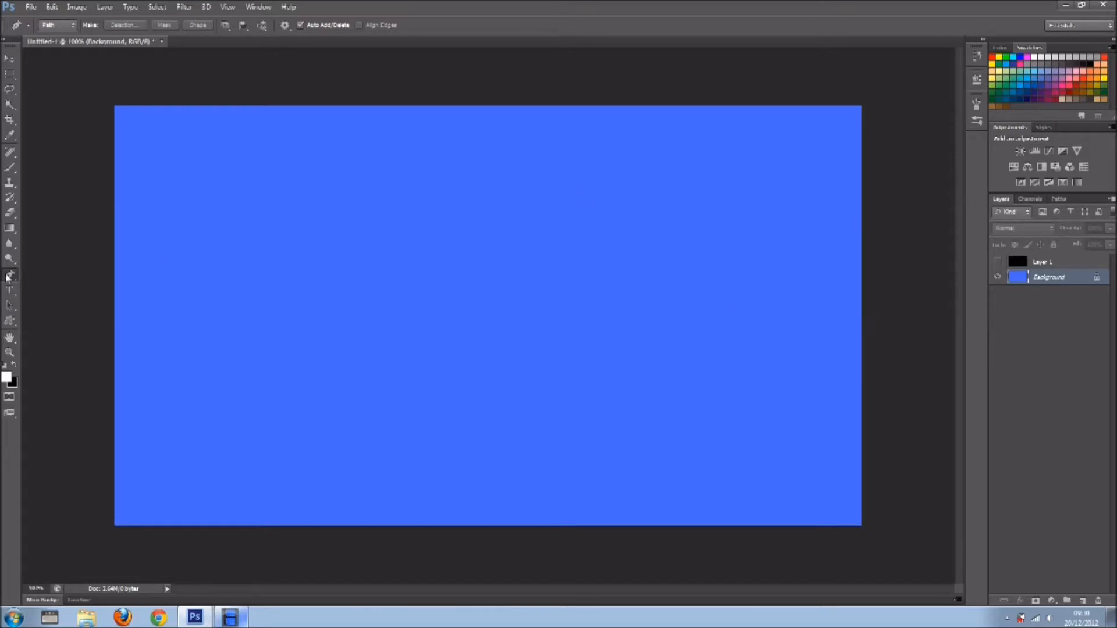
Draw an open curved path with the Pen tool, winding down like a Christmas tree and running out to the canvas's lower-left corner.
{"action": "left_click", "coordinate": [583, 181]}
{"action": "left_click_drag", "start_coordinate": [640, 206], "coordinate": [630, 247]}
{"action": "left_click_drag", "start_coordinate": [555, 254], "coordinate": [565, 279]}
{"action": "left_click_drag", "start_coordinate": [711, 269], "coordinate": [741, 295]}
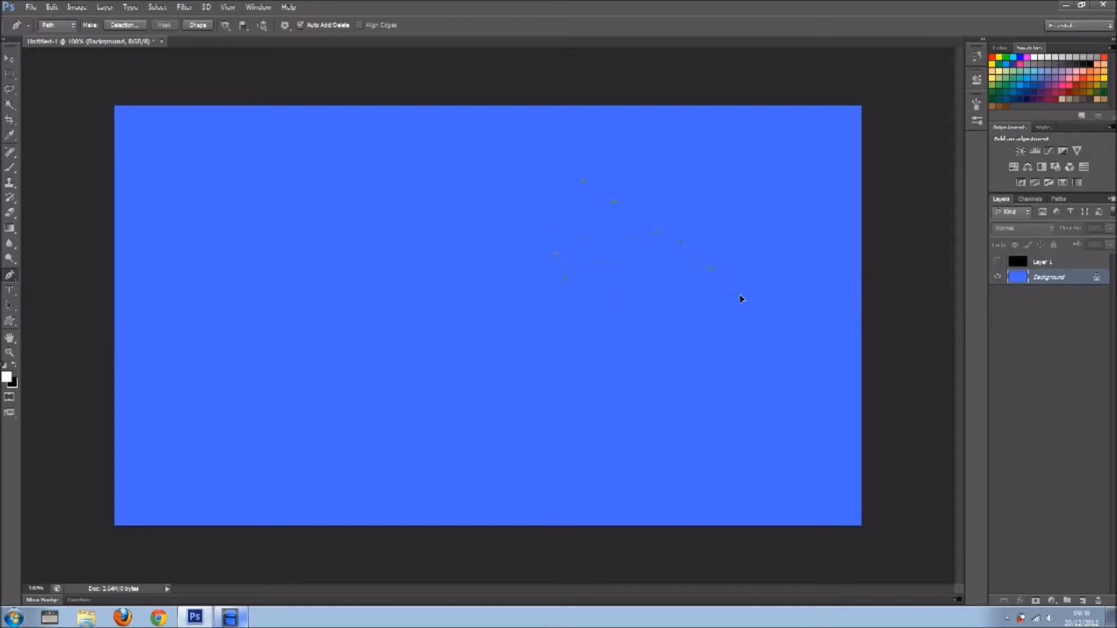
{"action": "left_click_drag", "start_coordinate": [719, 346], "coordinate": [675, 367]}
{"action": "left_click_drag", "start_coordinate": [514, 331], "coordinate": [511, 368]}
{"action": "left_click_drag", "start_coordinate": [715, 405], "coordinate": [821, 461]}
{"action": "left_click_drag", "start_coordinate": [695, 490], "coordinate": [672, 497]}
{"action": "left_click_drag", "start_coordinate": [511, 500], "coordinate": [470, 500]}
{"action": "left_click", "coordinate": [113, 516]}
Show and select the black Layer 1, and choose a soft round brush for the Brush tool.
{"action": "left_click", "coordinate": [997, 262]}
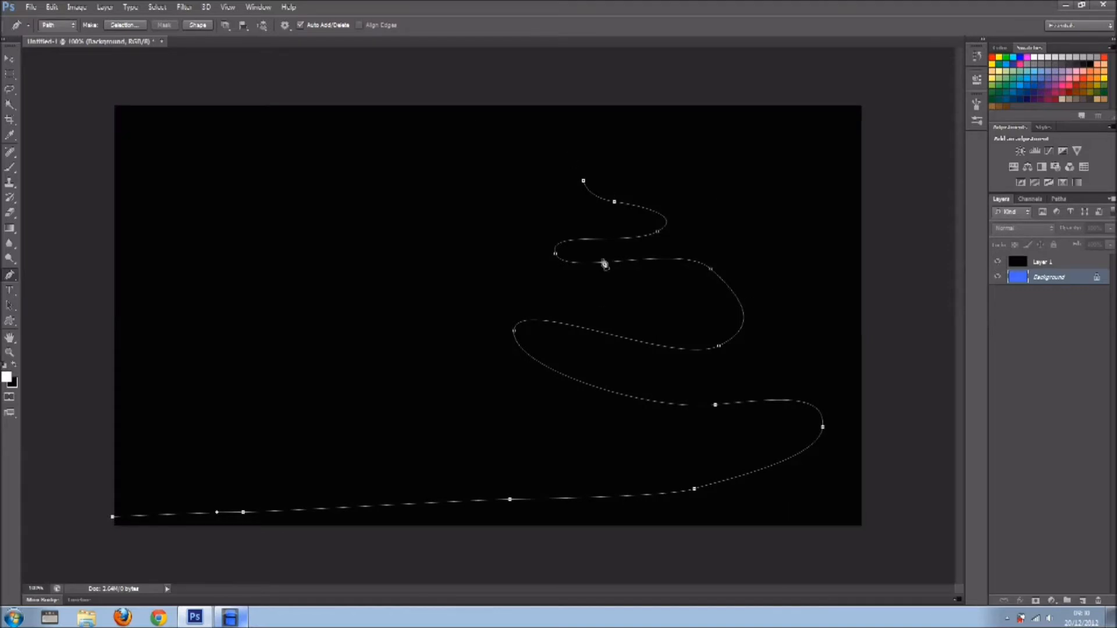
{"action": "left_click", "coordinate": [1042, 265]}
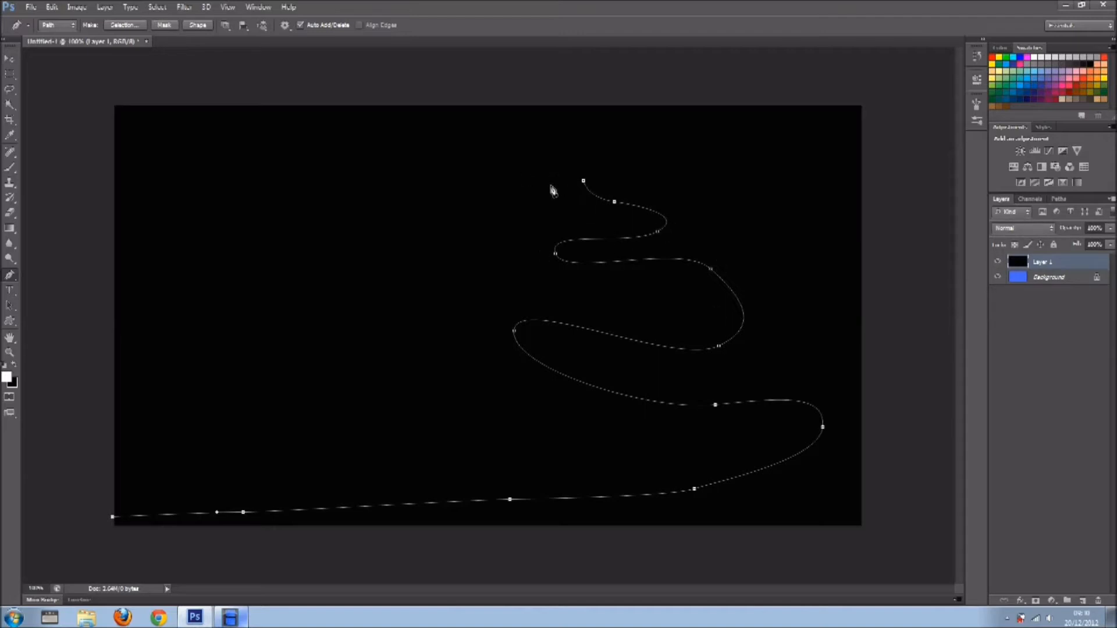
{"action": "left_click", "coordinate": [9, 167]}
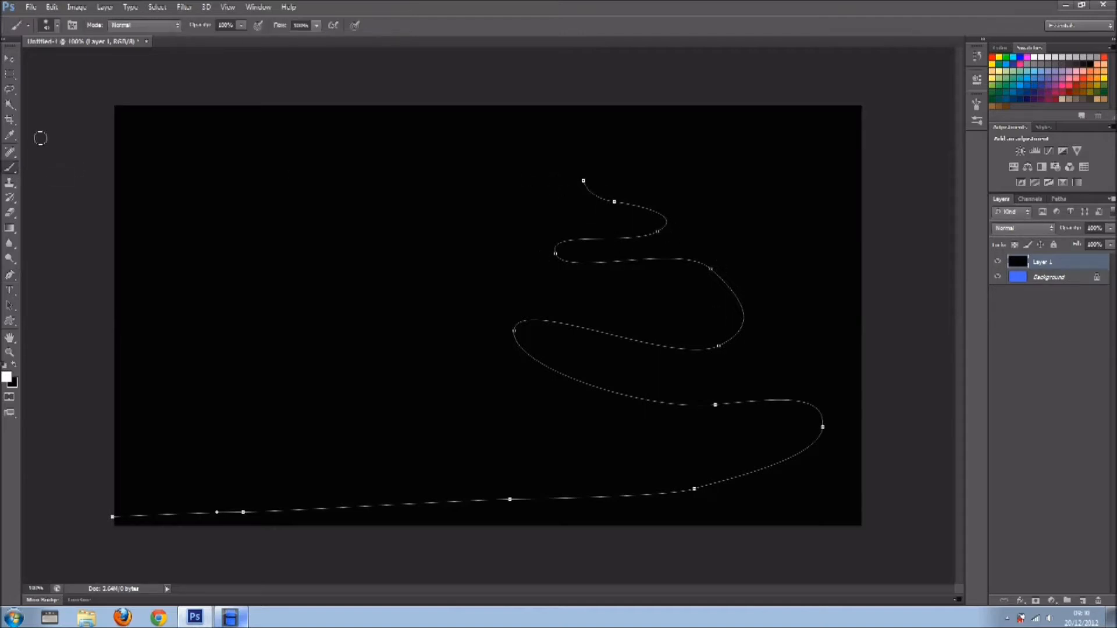
{"action": "left_click", "coordinate": [57, 25]}
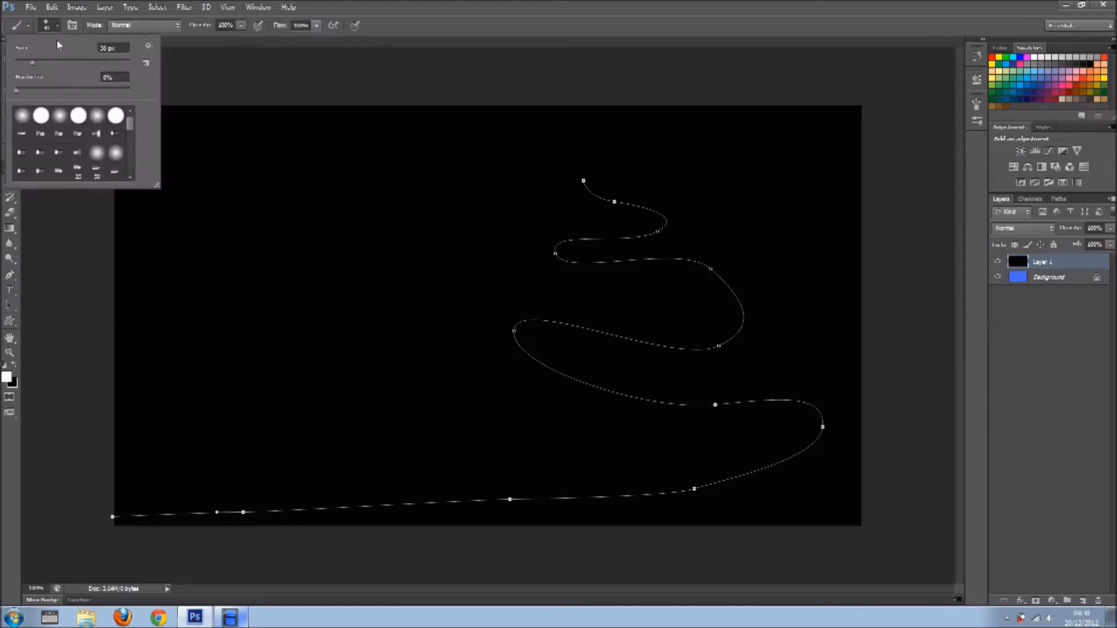
{"action": "left_click", "coordinate": [23, 118]}
Set the brush tip's hardness to 47%, its spacing to about 100% and its size to 9 px.
{"action": "left_click", "coordinate": [72, 26]}
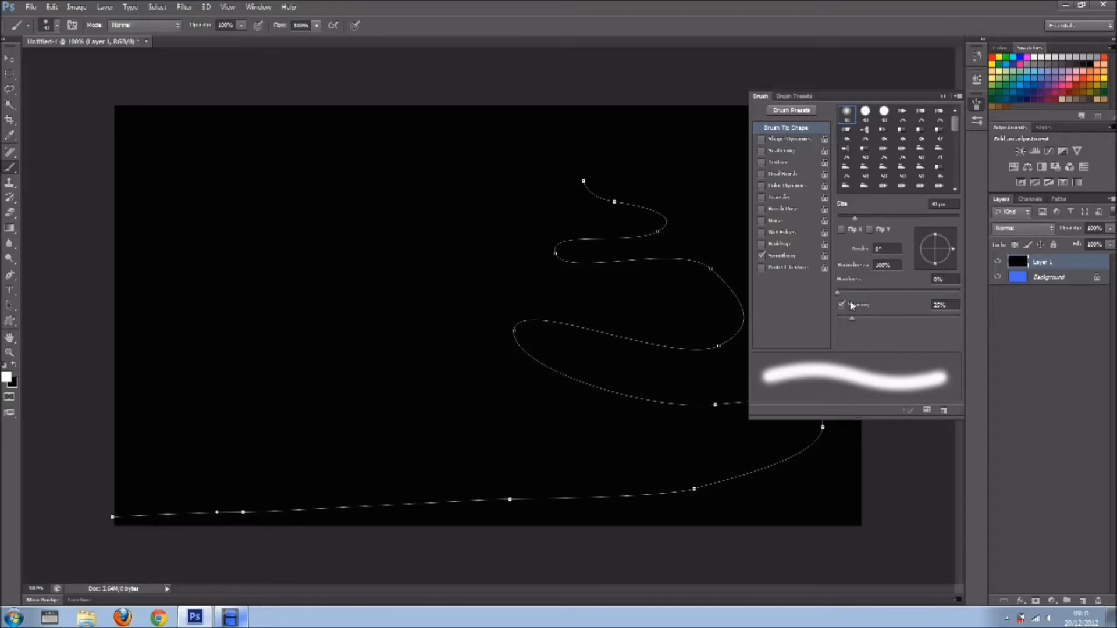
{"action": "left_click", "coordinate": [888, 291]}
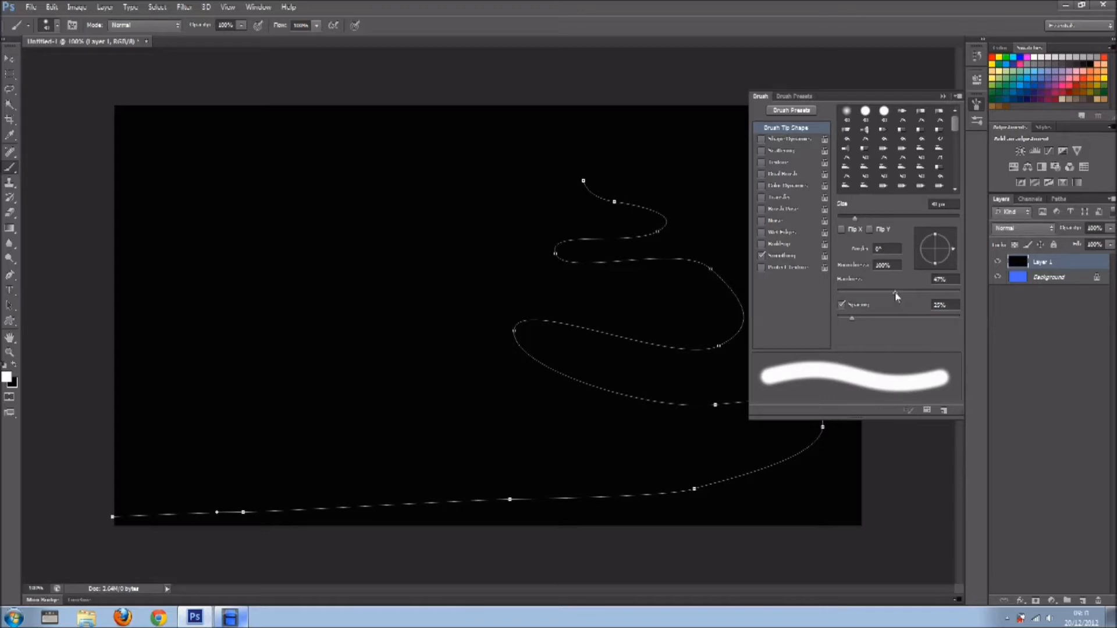
{"action": "left_click_drag", "start_coordinate": [853, 318], "coordinate": [926, 319]}
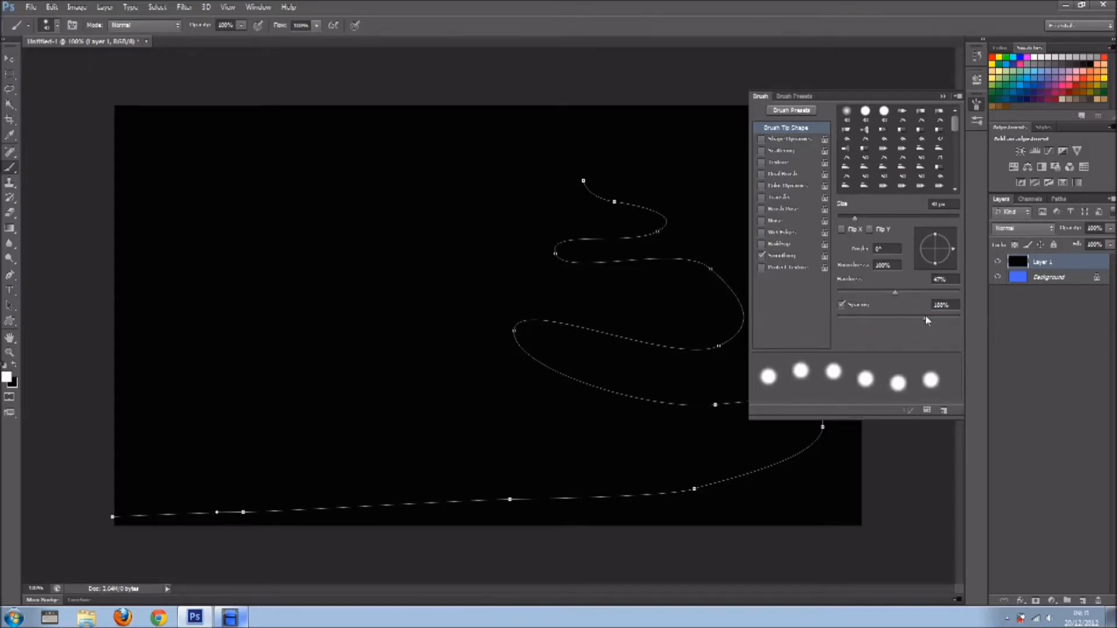
{"action": "left_click_drag", "start_coordinate": [927, 319], "coordinate": [920, 309]}
{"action": "left_click_drag", "start_coordinate": [860, 220], "coordinate": [842, 220]}
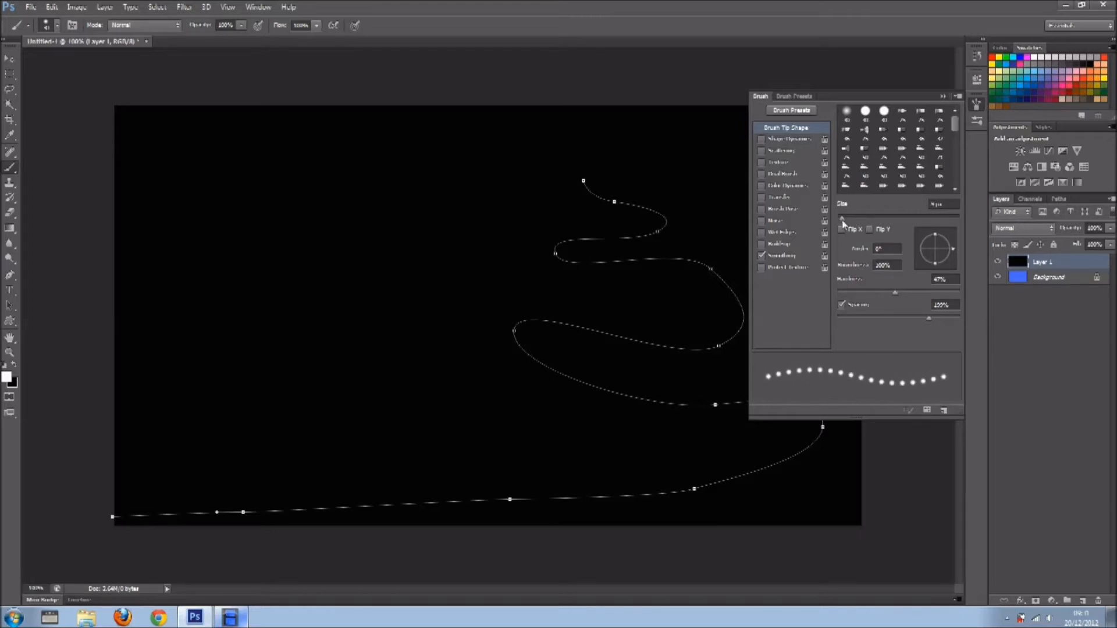
Enable Scattering on both axes for the brush and raise its count to 3.
{"action": "left_click", "coordinate": [791, 149]}
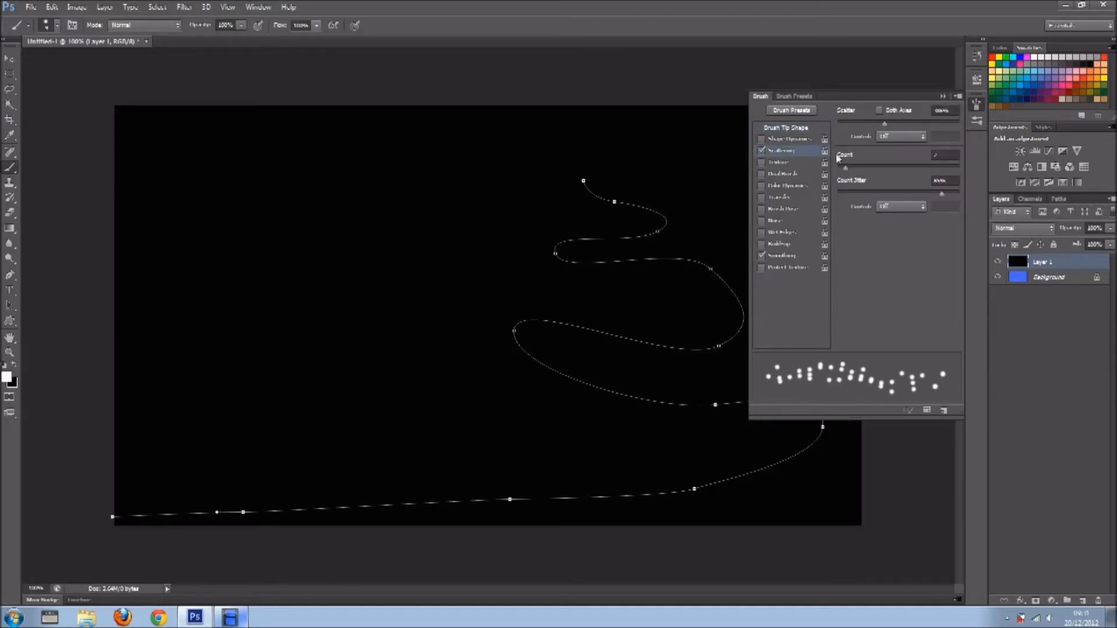
{"action": "left_click", "coordinate": [880, 110]}
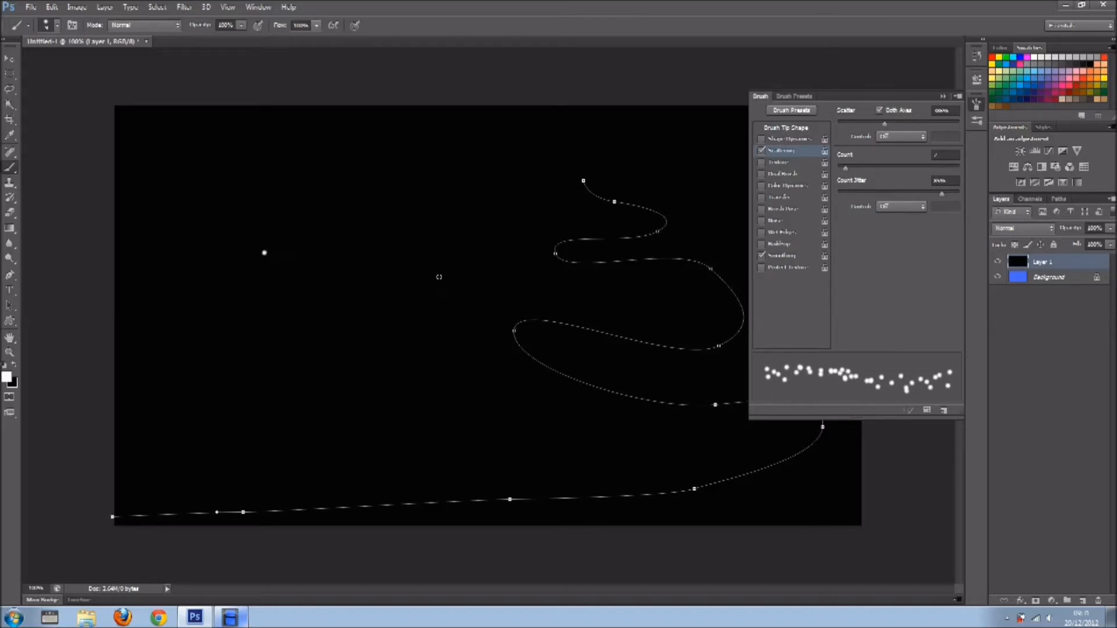
{"action": "left_click_drag", "start_coordinate": [266, 257], "coordinate": [463, 278]}
{"action": "key", "text": "ctrl+z"}
{"action": "left_click", "coordinate": [1047, 277]}
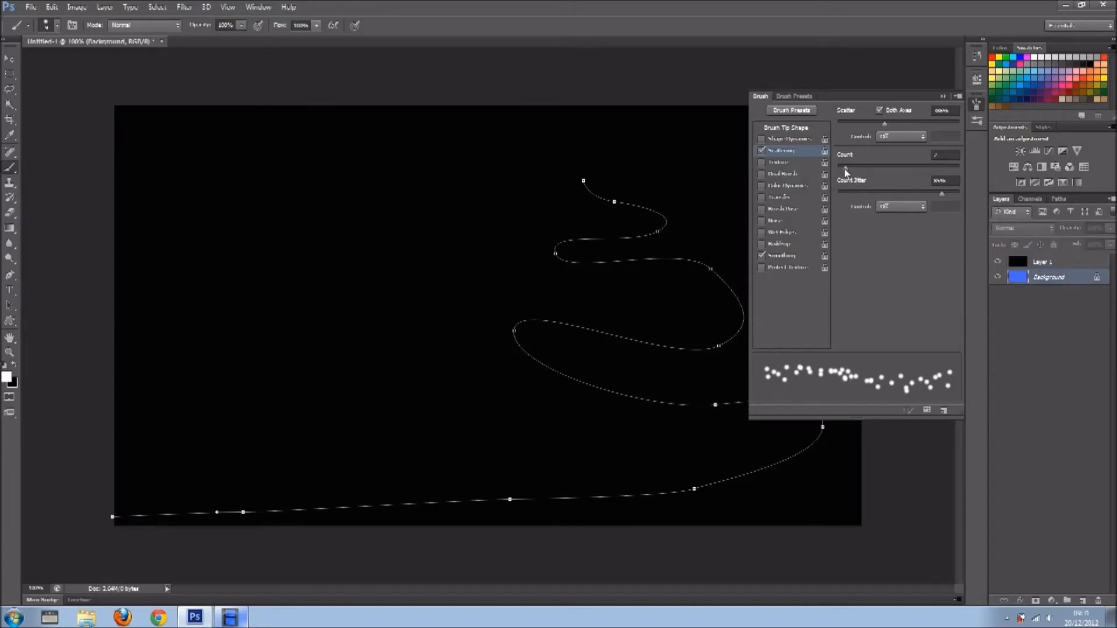
{"action": "left_click_drag", "start_coordinate": [846, 172], "coordinate": [854, 169]}
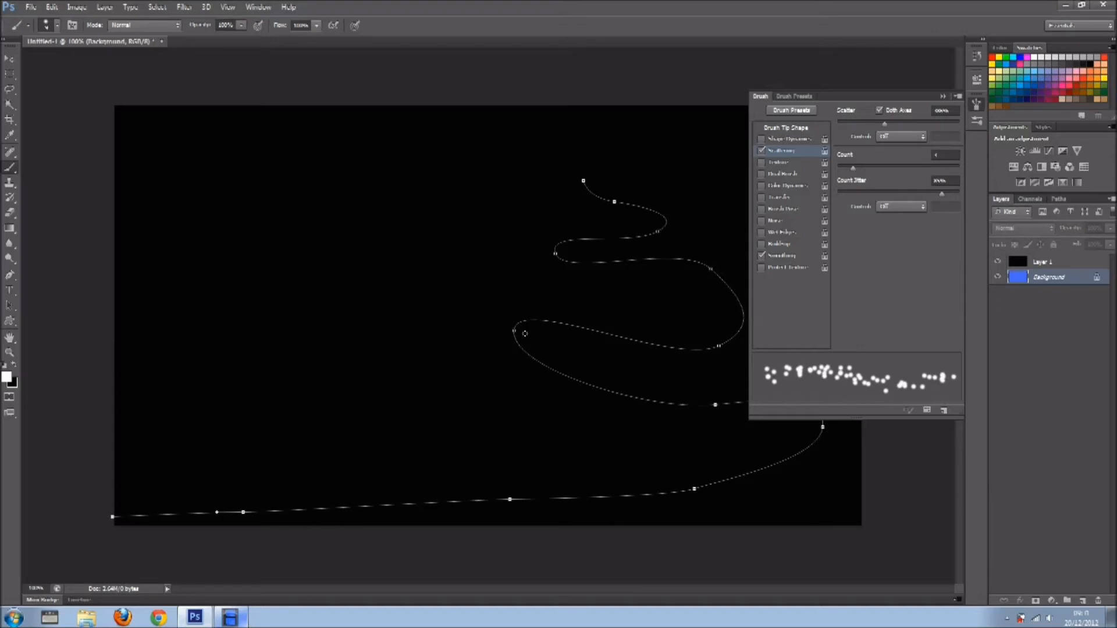
Paint a test stroke with the scattered brush across Layer 1 and undo it.
{"action": "left_click", "coordinate": [1036, 263]}
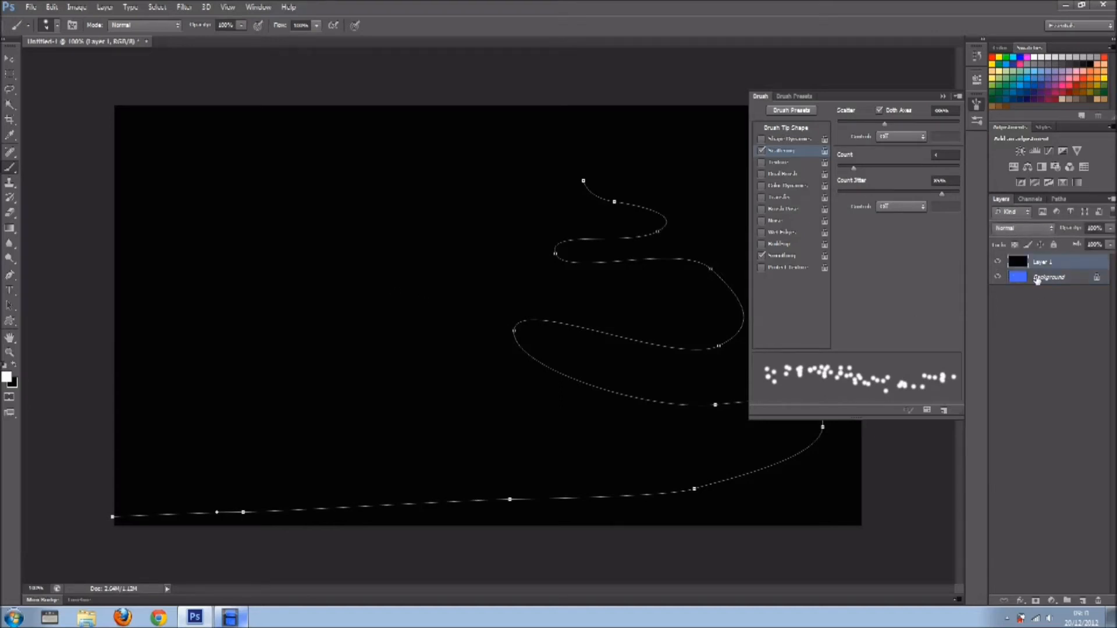
{"action": "left_click", "coordinate": [1037, 280]}
{"action": "left_click", "coordinate": [1031, 264]}
{"action": "left_click", "coordinate": [1019, 278]}
{"action": "left_click", "coordinate": [1015, 265]}
{"action": "left_click", "coordinate": [998, 263]}
{"action": "left_click", "coordinate": [999, 263]}
{"action": "left_click_drag", "start_coordinate": [261, 252], "coordinate": [413, 277]}
{"action": "left_click_drag", "start_coordinate": [508, 309], "coordinate": [557, 327]}
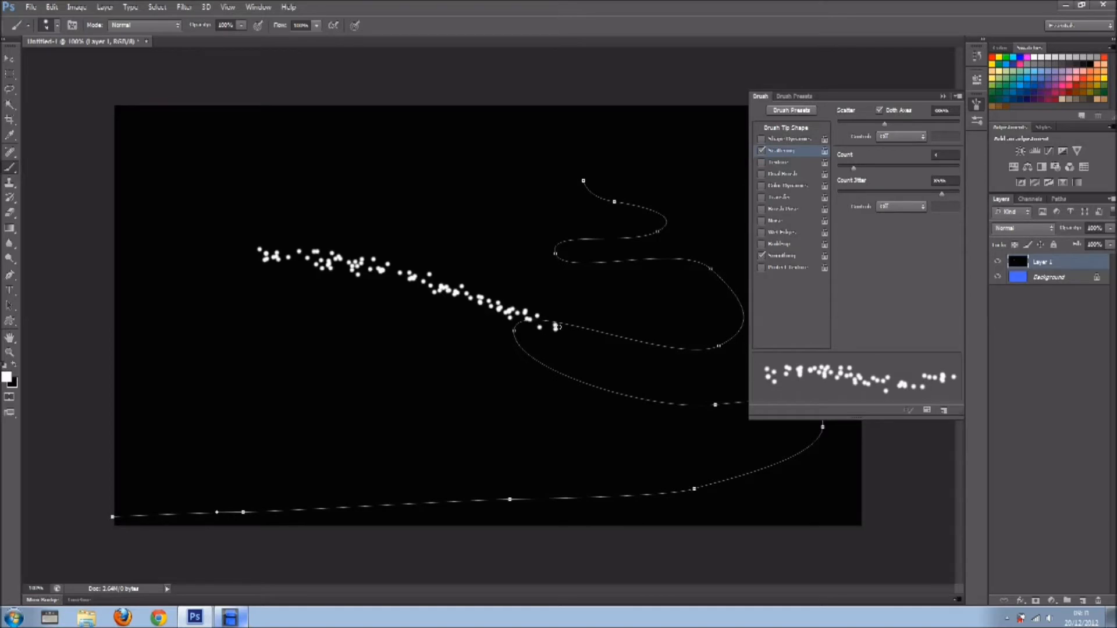
{"action": "key", "text": "ctrl+z"}
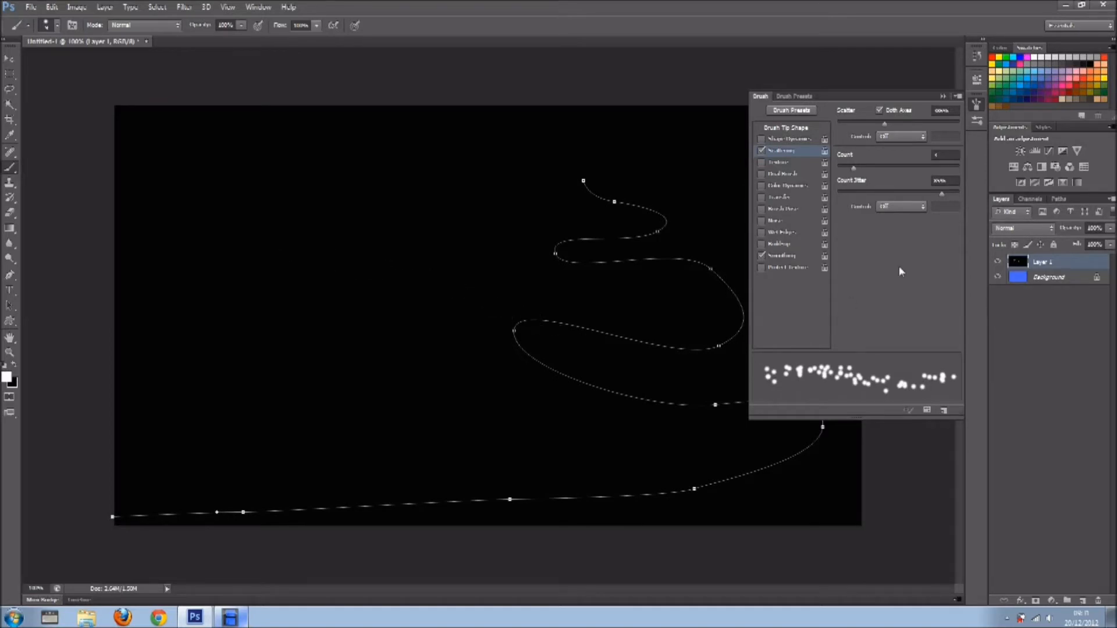
Set the brush's scatter to about 600% and turn off Smoothing, trying the brush on Layer 1.
{"action": "key", "text": "alt+bracketleft"}
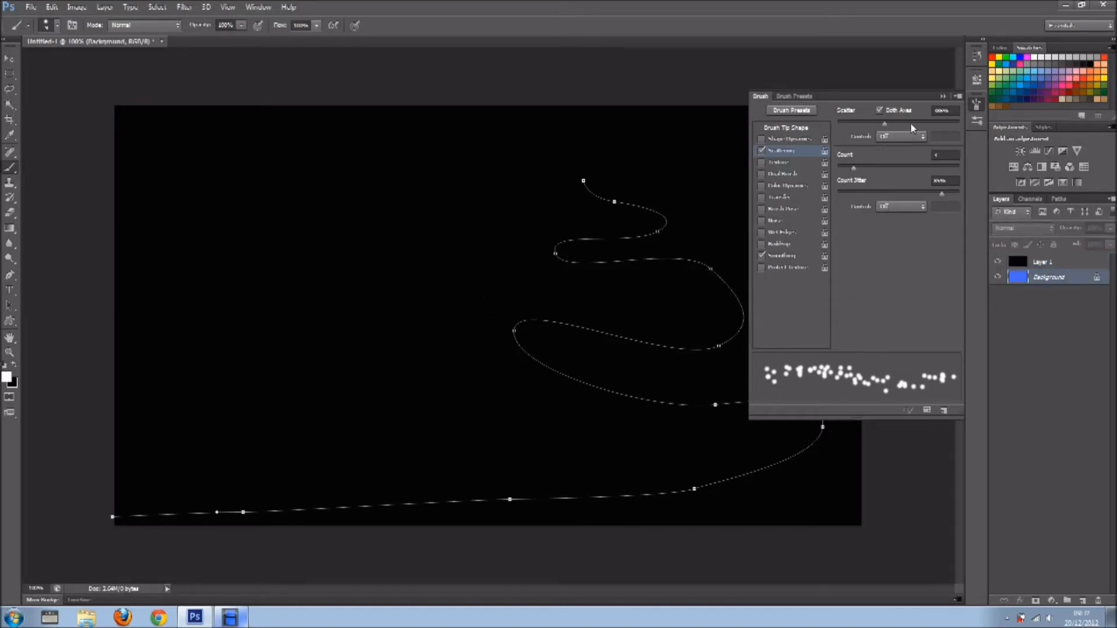
{"action": "left_click_drag", "start_coordinate": [910, 128], "coordinate": [911, 124]}
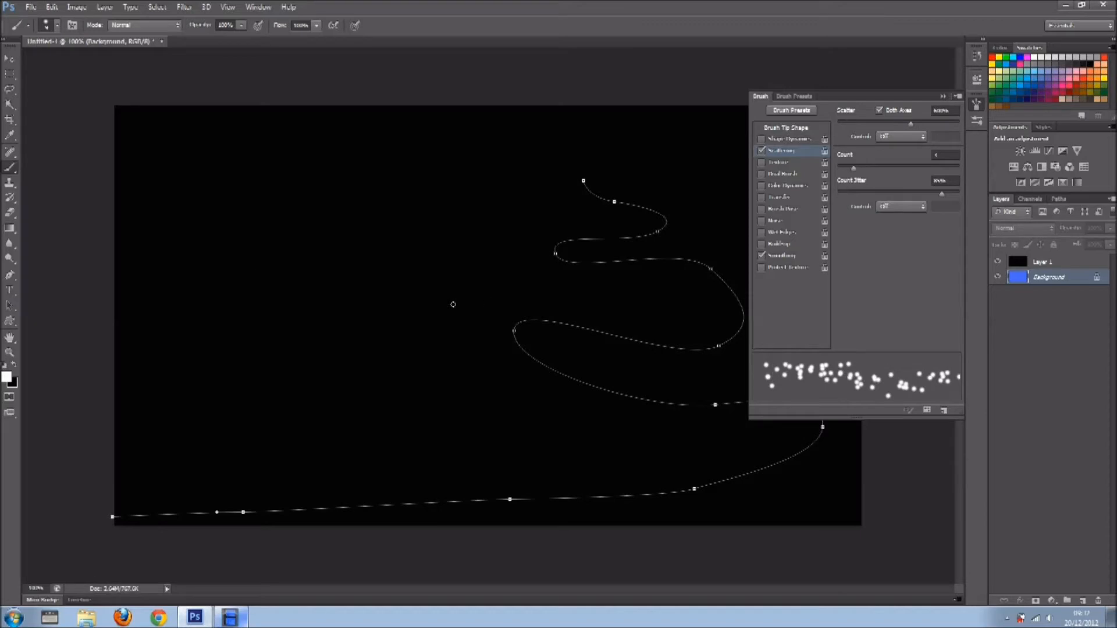
{"action": "left_click", "coordinate": [1047, 262]}
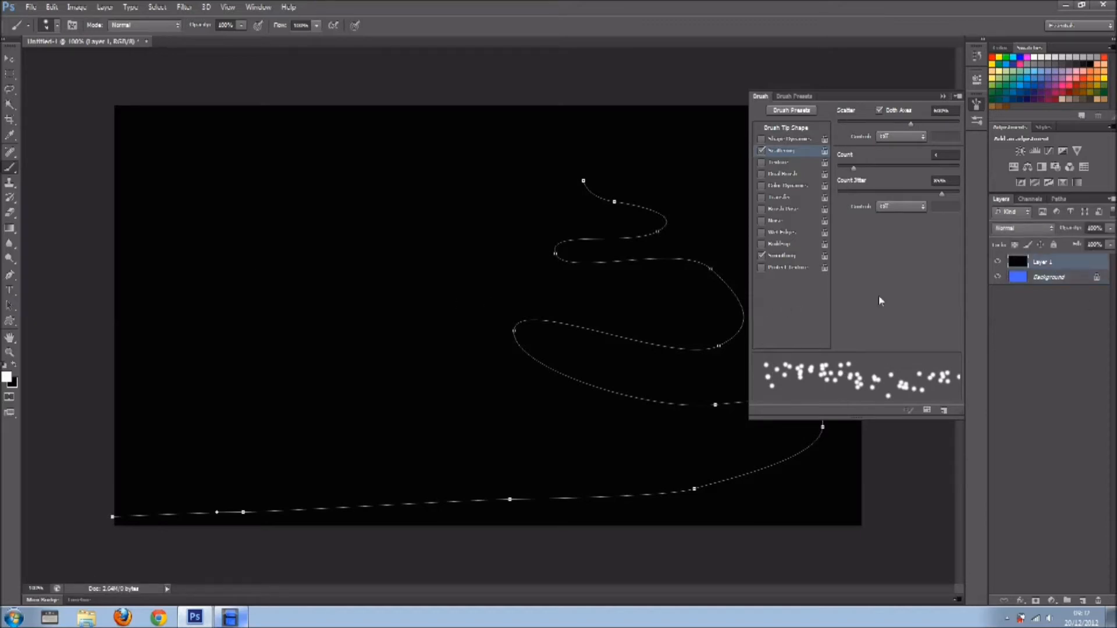
{"action": "left_click_drag", "start_coordinate": [381, 259], "coordinate": [535, 309]}
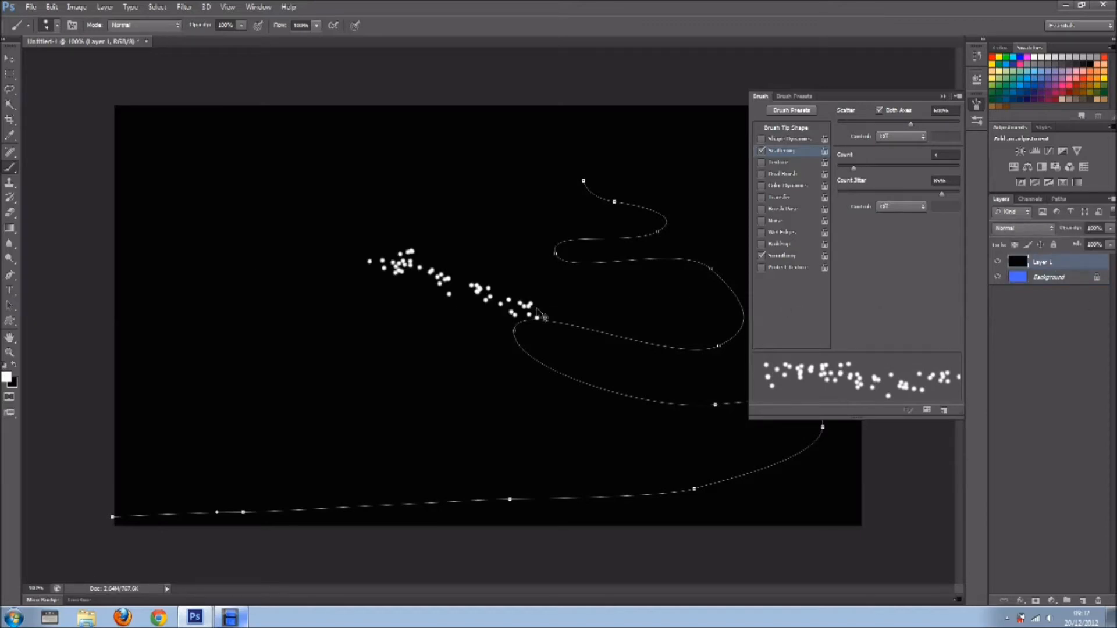
{"action": "key", "text": "ctrl+z"}
{"action": "left_click", "coordinate": [1034, 264]}
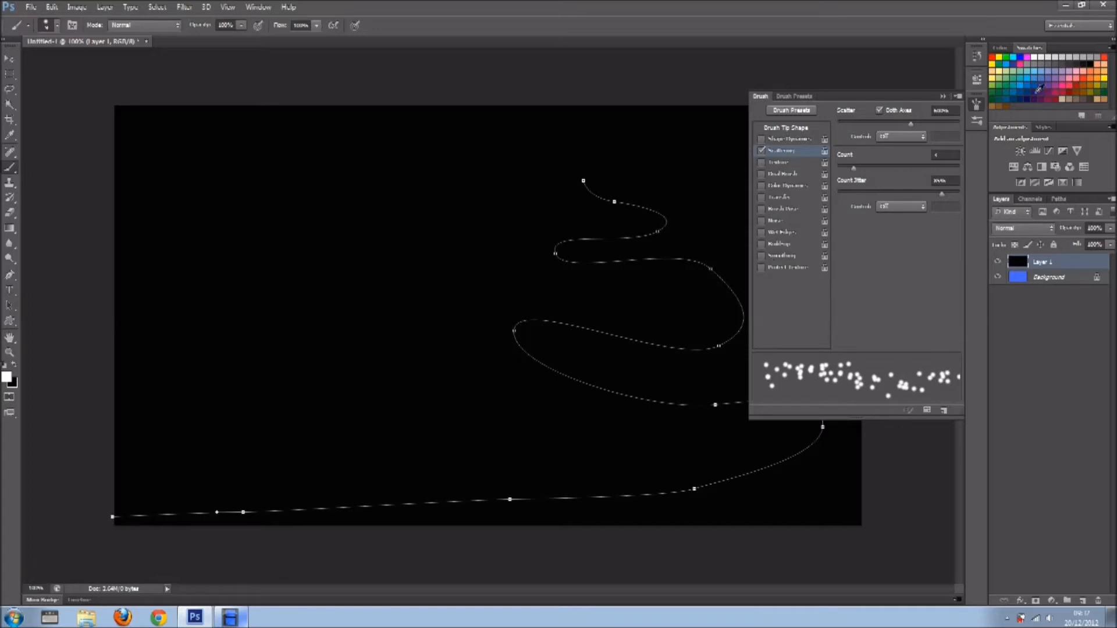
{"action": "left_click", "coordinate": [943, 97]}
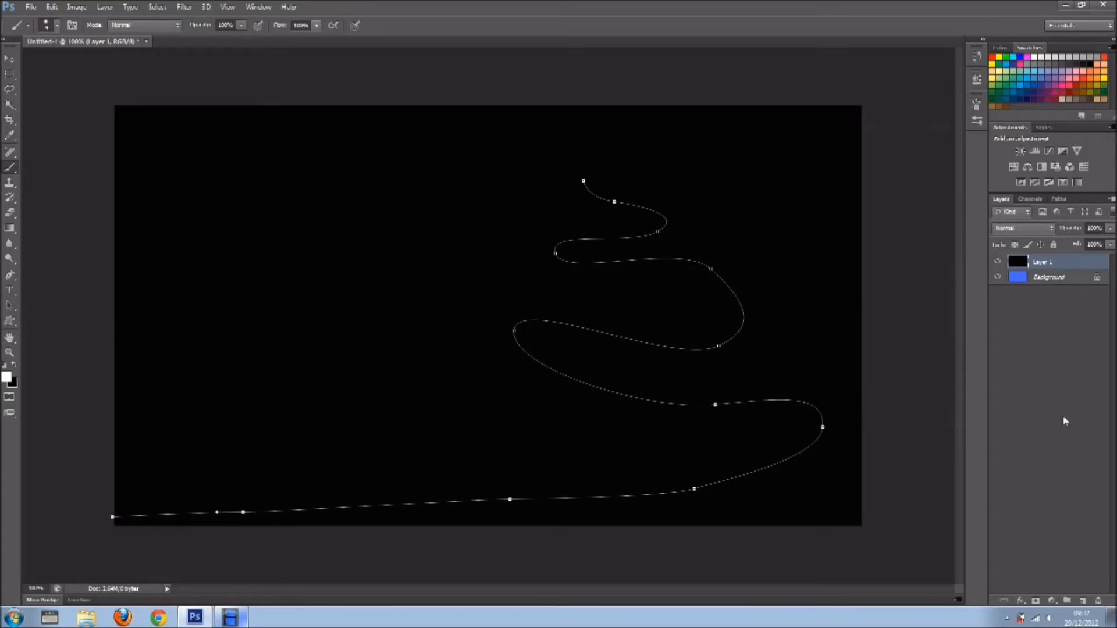
Stroke the tree path with the Brush on a new layer, with Layer 1 hidden and Simulate Pressure turned off.
{"action": "left_click", "coordinate": [1084, 600]}
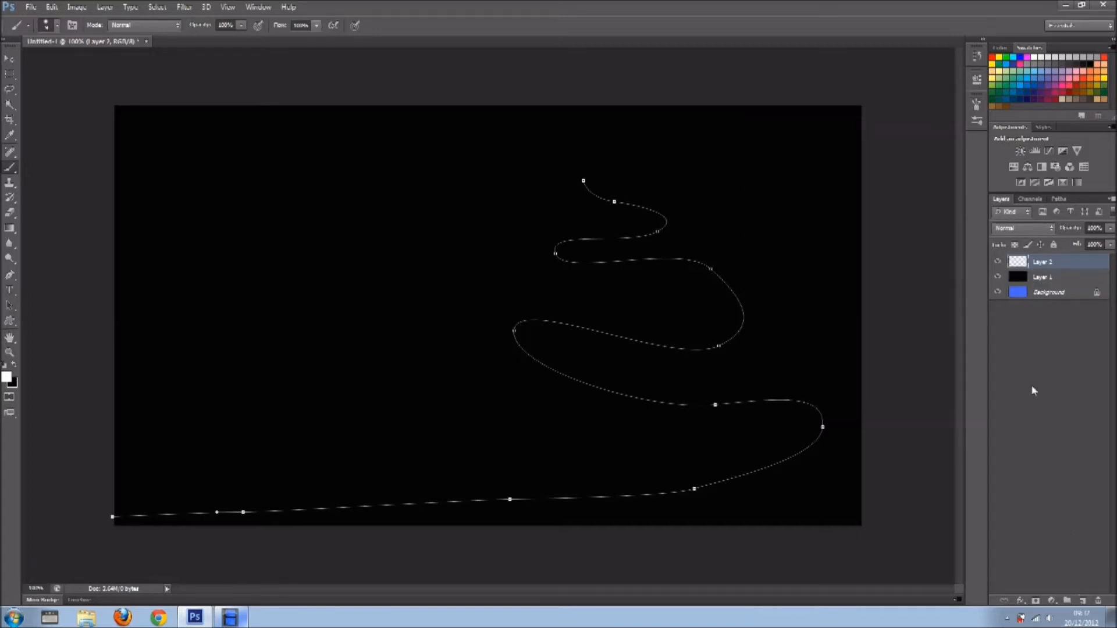
{"action": "left_click", "coordinate": [998, 277]}
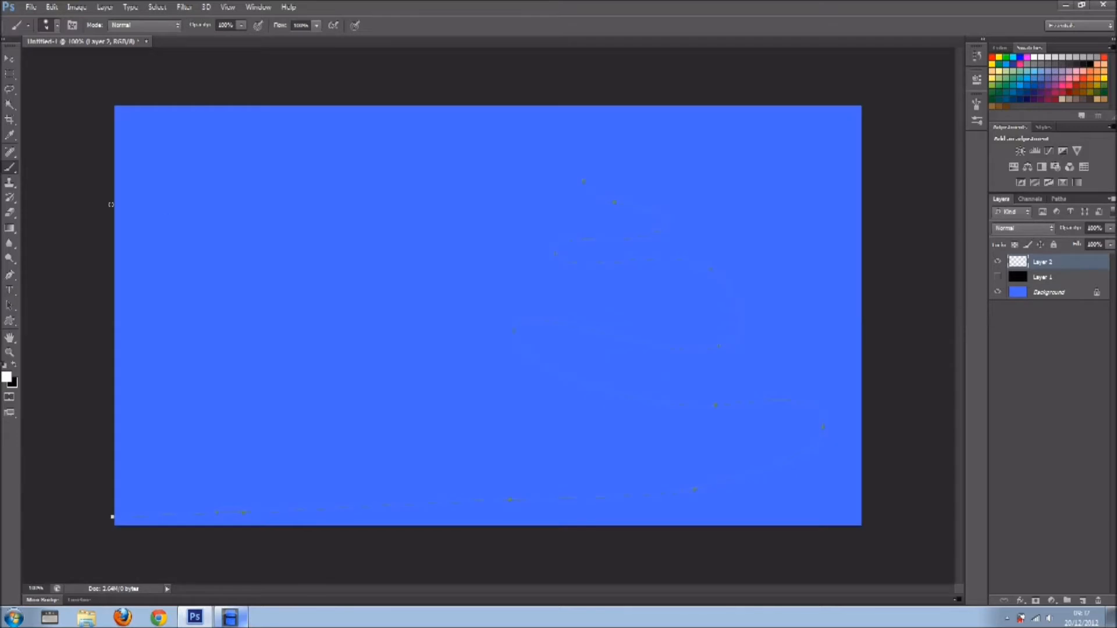
{"action": "left_click", "coordinate": [10, 275]}
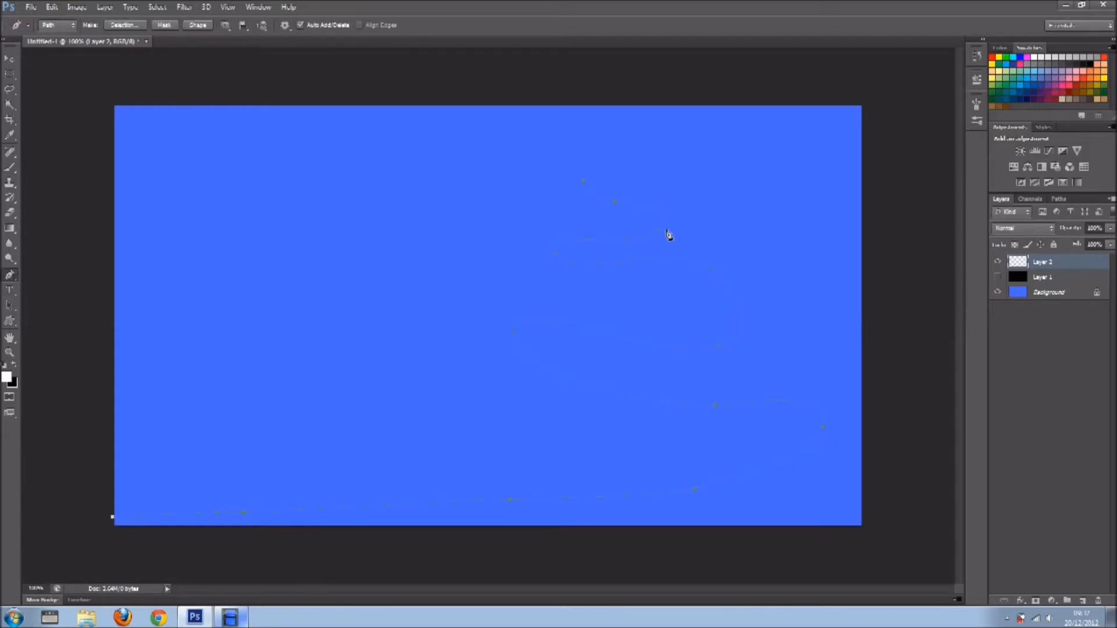
{"action": "right_click", "coordinate": [667, 233]}
{"action": "left_click", "coordinate": [725, 327]}
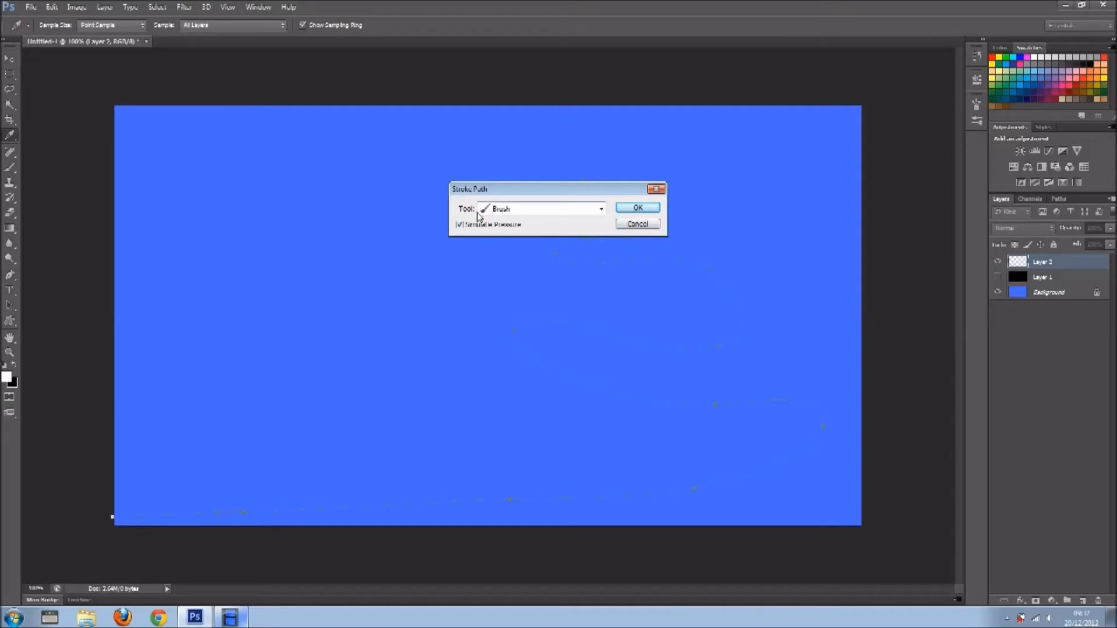
{"action": "left_click", "coordinate": [460, 225]}
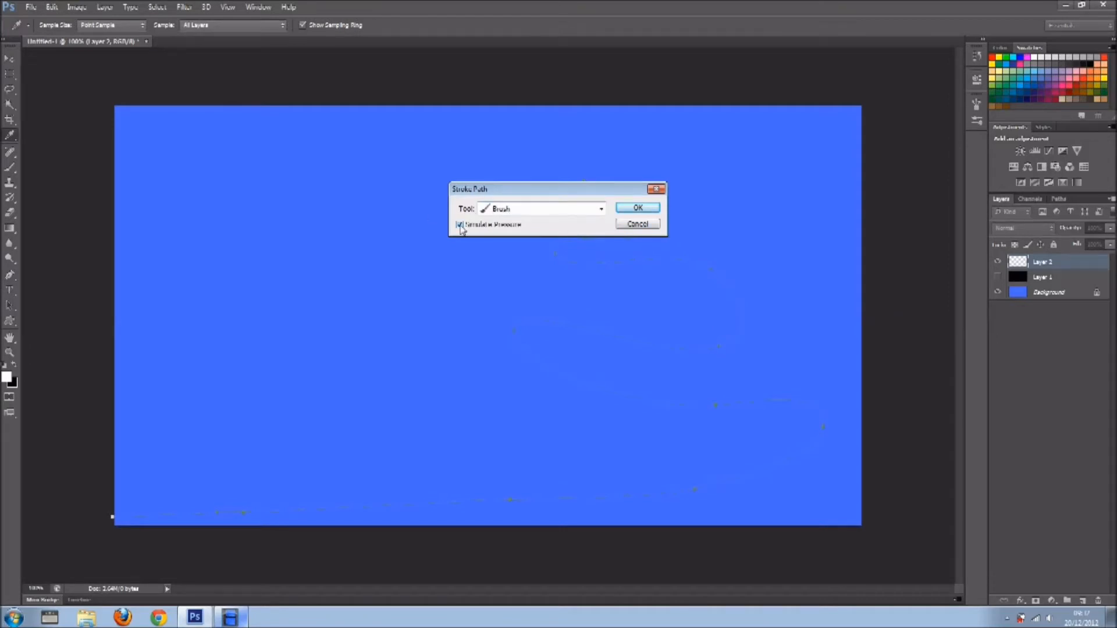
{"action": "left_click", "coordinate": [645, 210]}
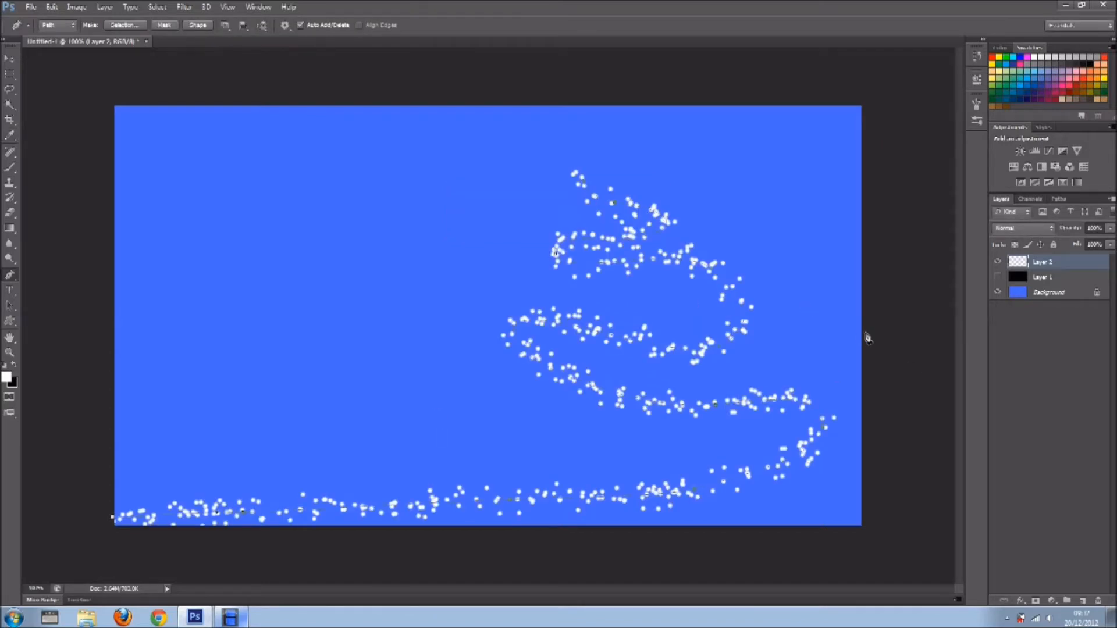
Delete the black Layer 1 and select the layer holding the dotted tree stroke.
{"action": "left_click", "coordinate": [1051, 278]}
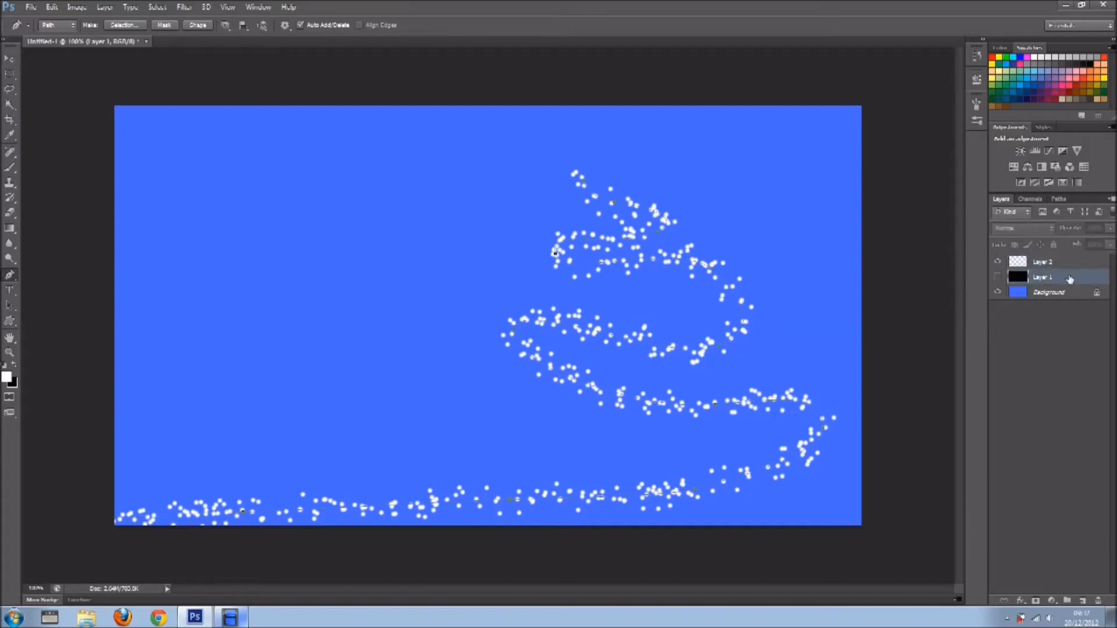
{"action": "left_click_drag", "start_coordinate": [1049, 279], "coordinate": [1099, 600]}
{"action": "left_click", "coordinate": [1034, 263]}
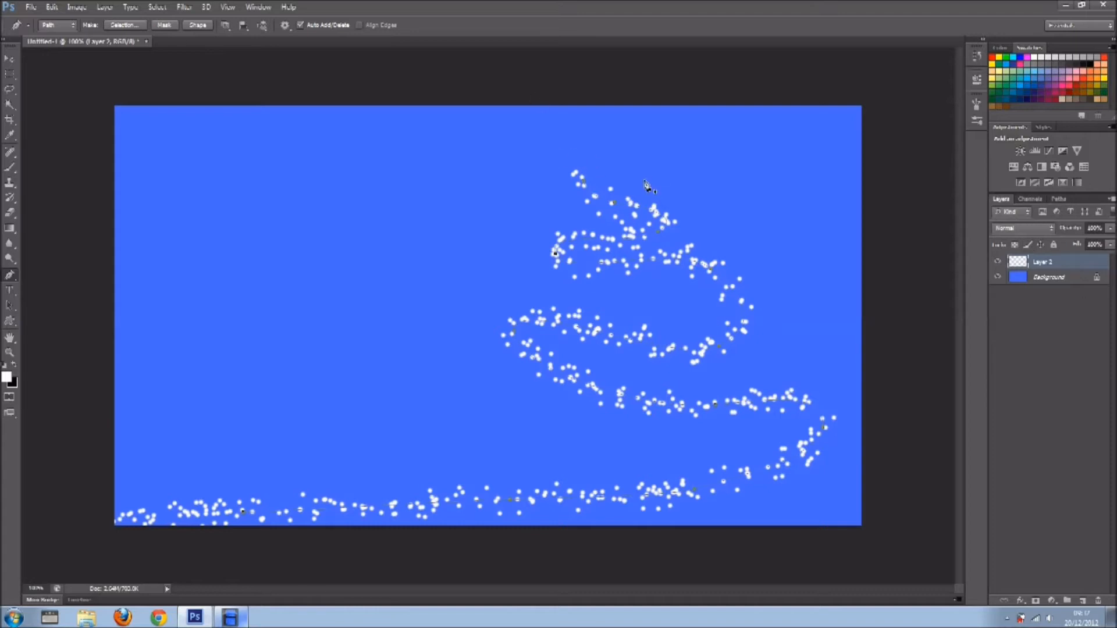
Add a new layer above the tree stroke and set the Custom Shape tool to the solid five-point star in Pixels mode.
{"action": "left_click", "coordinate": [1083, 599]}
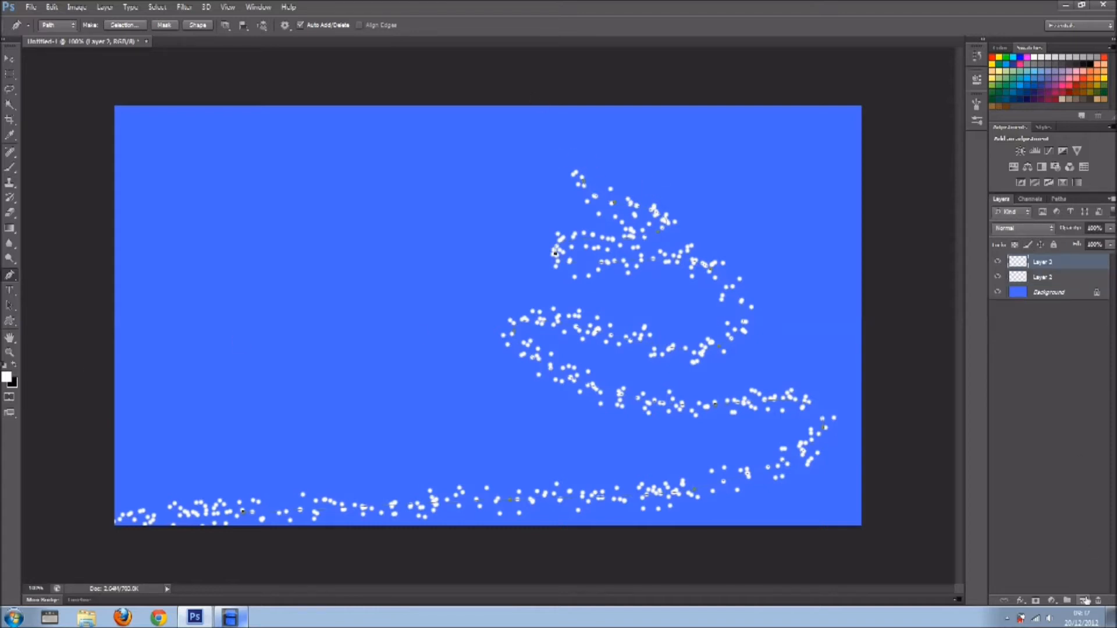
{"action": "left_click", "coordinate": [11, 324]}
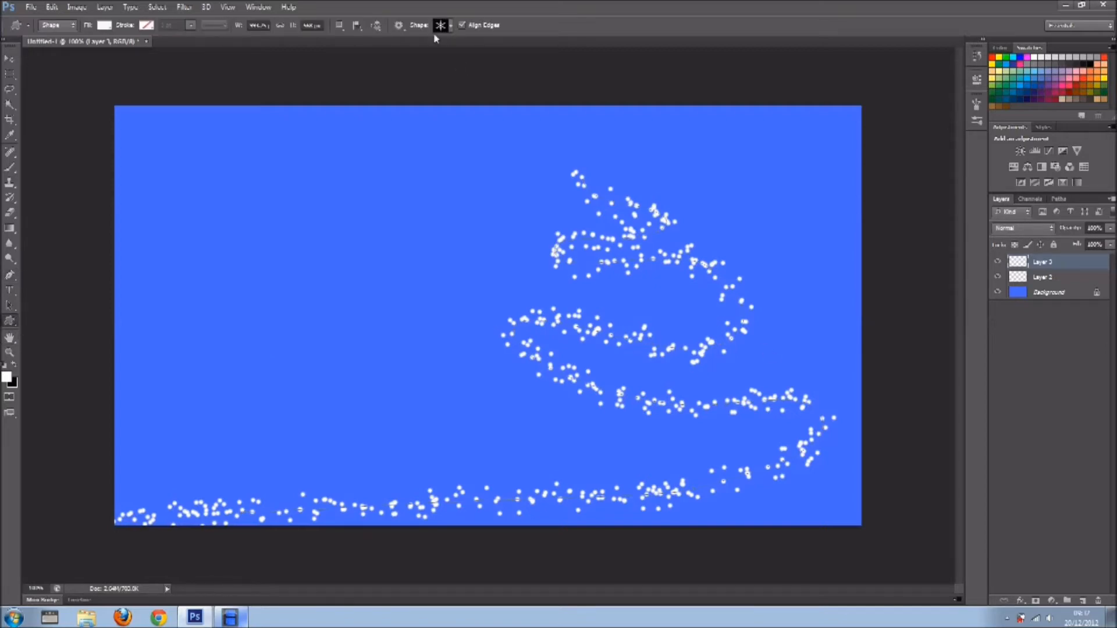
{"action": "left_click", "coordinate": [448, 26]}
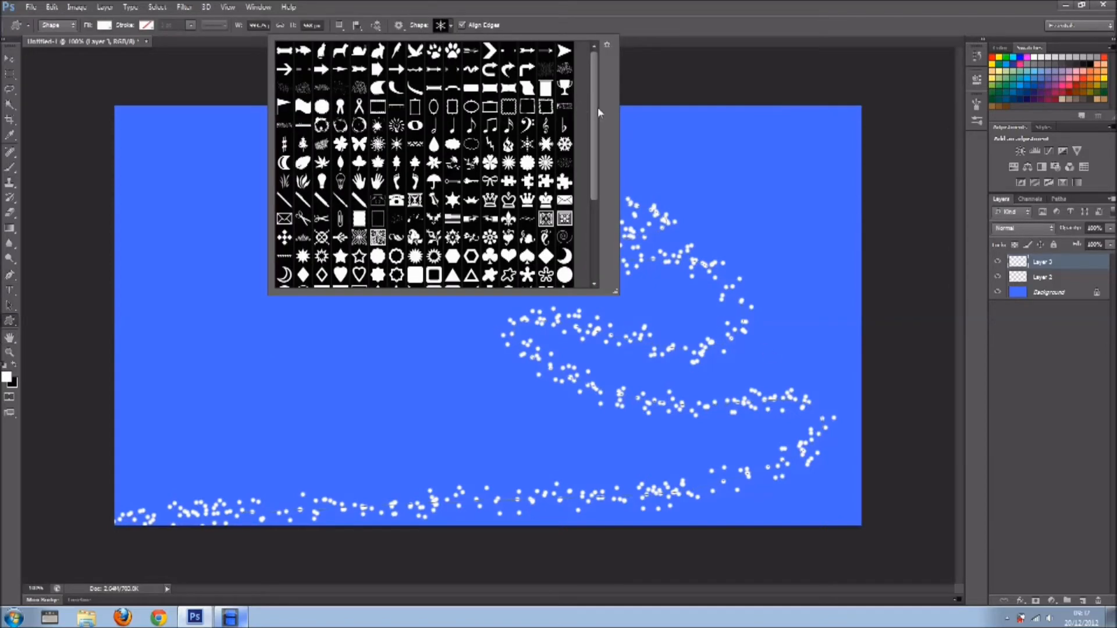
{"action": "left_click_drag", "start_coordinate": [598, 107], "coordinate": [602, 196]}
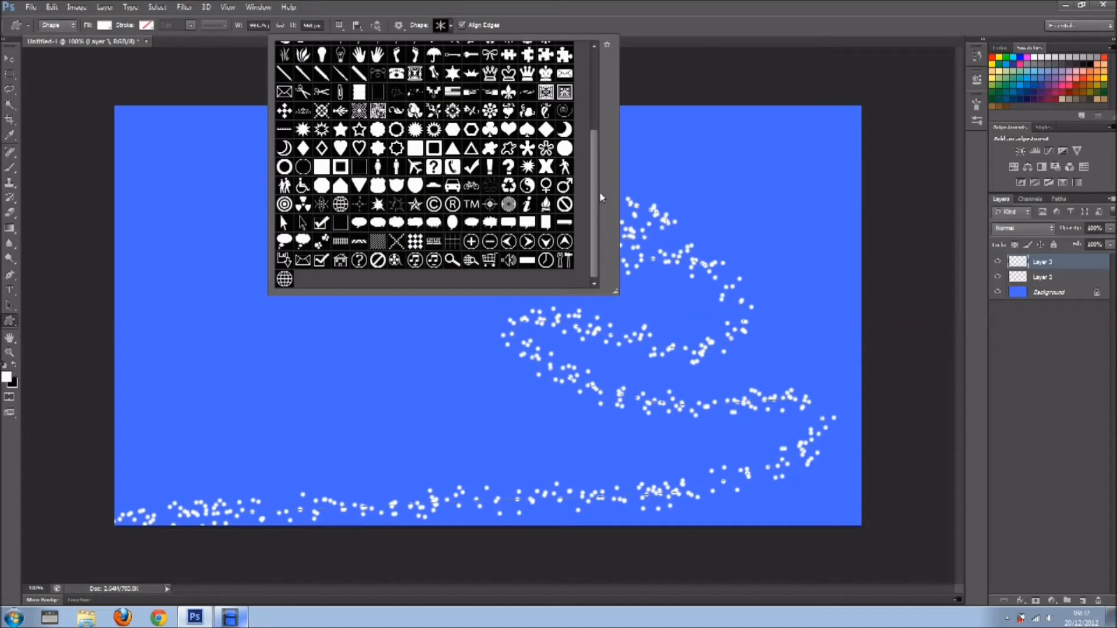
{"action": "left_click", "coordinate": [341, 129]}
{"action": "left_click", "coordinate": [68, 26]}
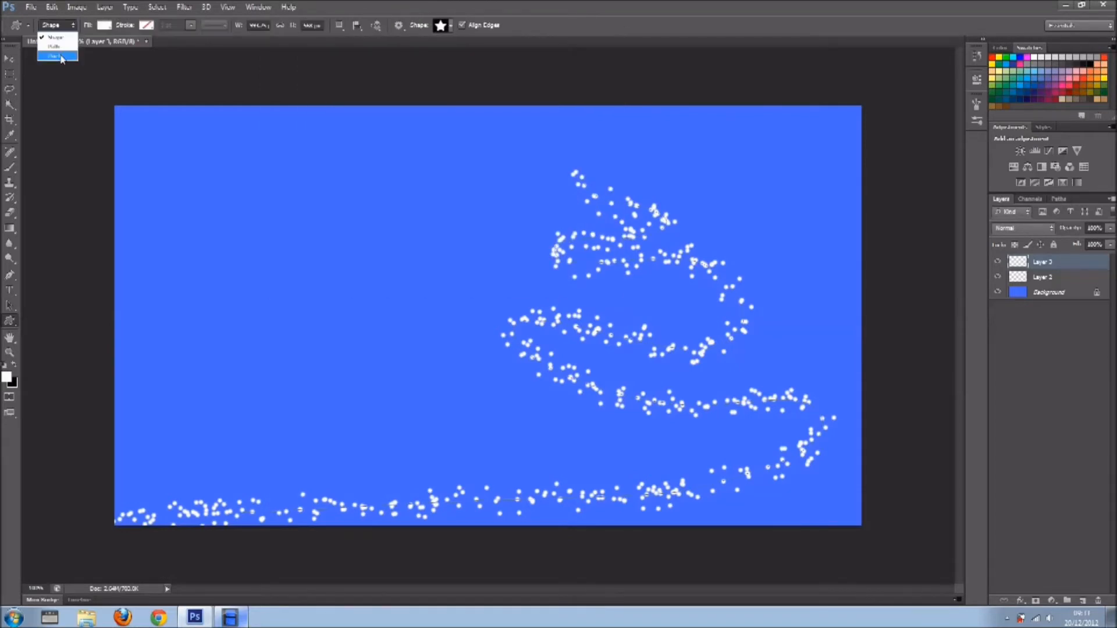
{"action": "left_click", "coordinate": [57, 56]}
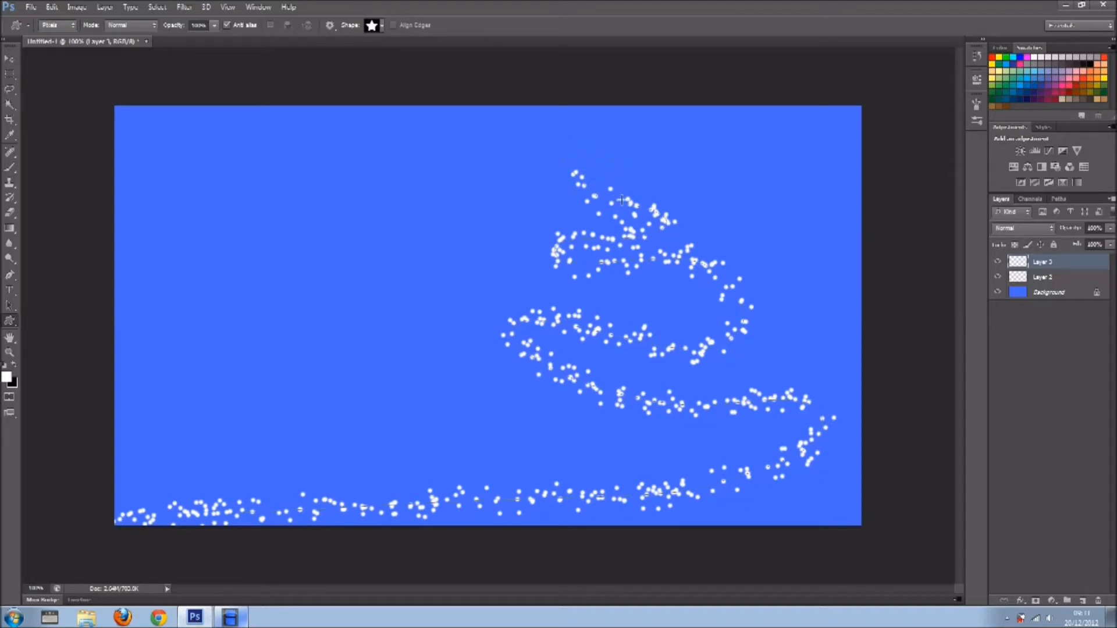
Draw a white five-point star with the Custom Shape tool and move it onto the tip of the tree.
{"action": "left_click_drag", "start_coordinate": [626, 204], "coordinate": [562, 139]}
{"action": "key", "text": "v"}
{"action": "left_click_drag", "start_coordinate": [594, 174], "coordinate": [582, 161]}
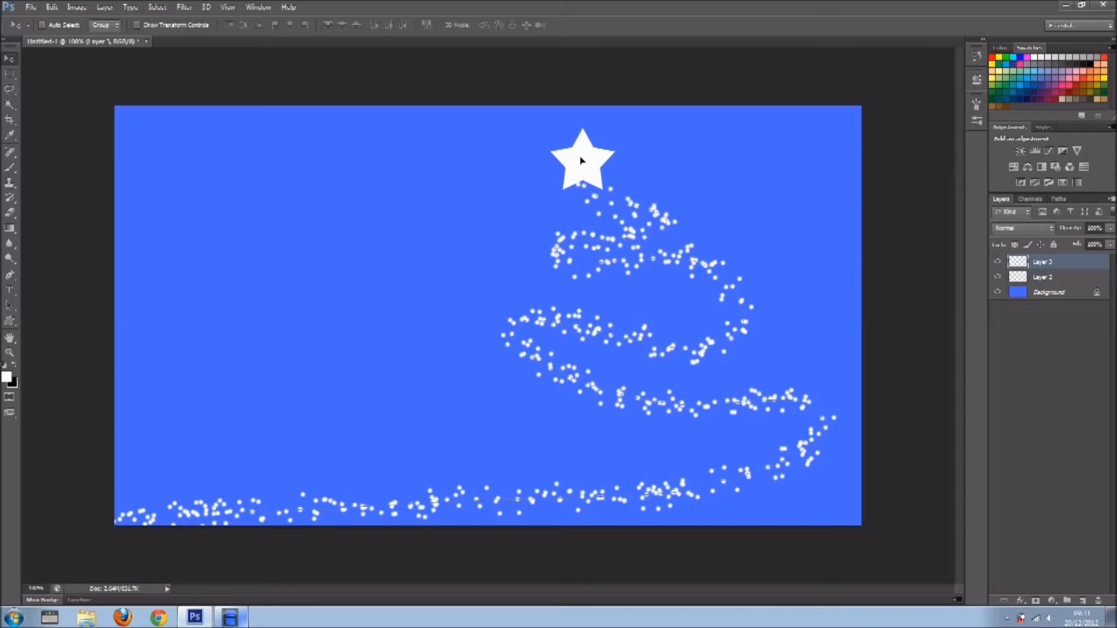
Set the star layer's blend mode to Dissolve and lower its opacity to about 80%.
{"action": "left_click", "coordinate": [1045, 228]}
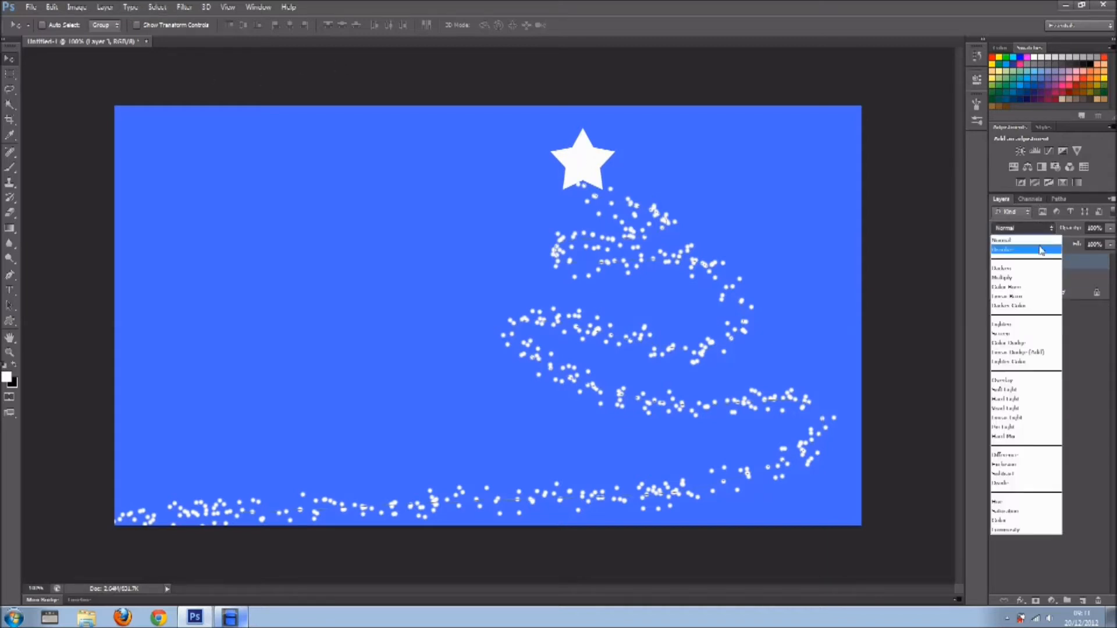
{"action": "left_click", "coordinate": [1042, 250]}
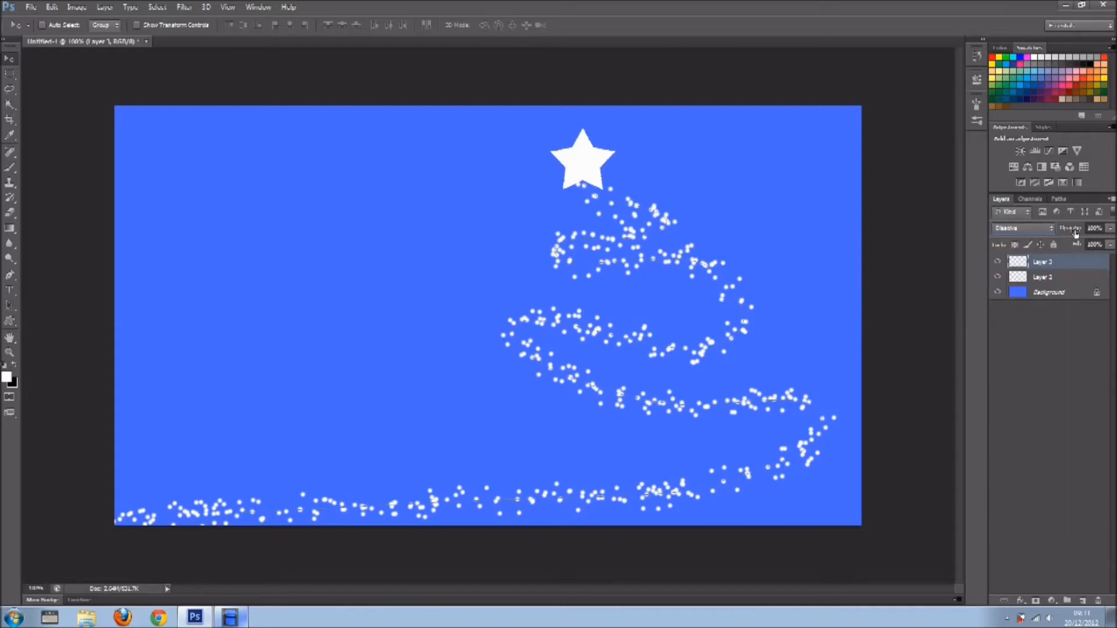
{"action": "left_click_drag", "start_coordinate": [1076, 232], "coordinate": [1070, 233]}
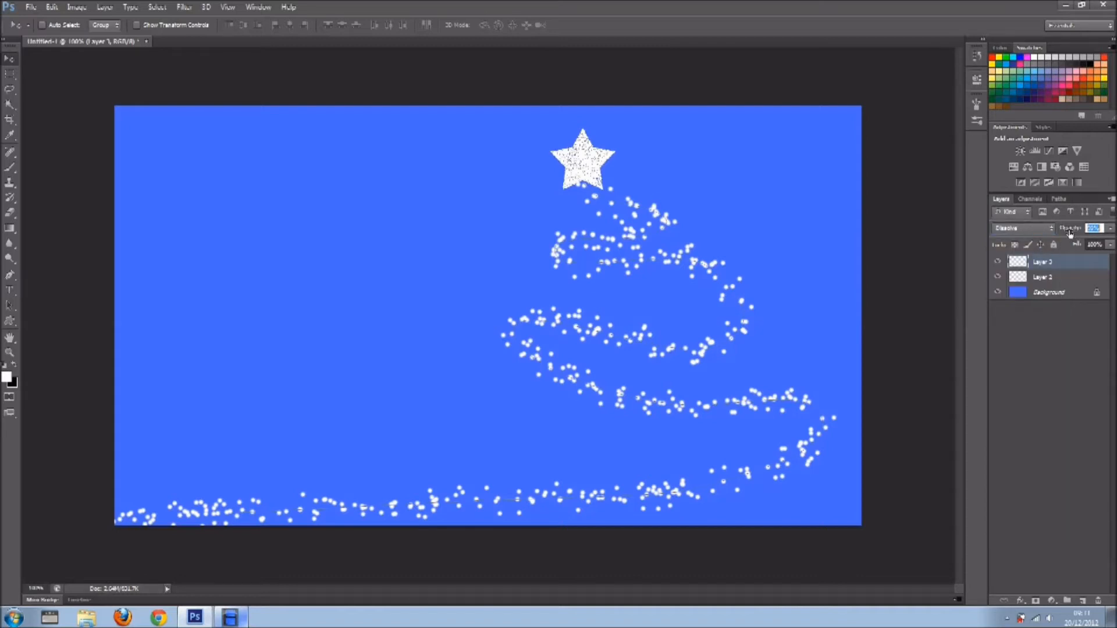
{"action": "left_click_drag", "start_coordinate": [1069, 232], "coordinate": [1068, 233]}
{"action": "left_click_drag", "start_coordinate": [1067, 234], "coordinate": [1066, 233]}
Apply a Gaussian Blur with a radius of about 2.8 pixels to the star layer.
{"action": "left_click", "coordinate": [76, 8]}
{"action": "left_click", "coordinate": [87, 12]}
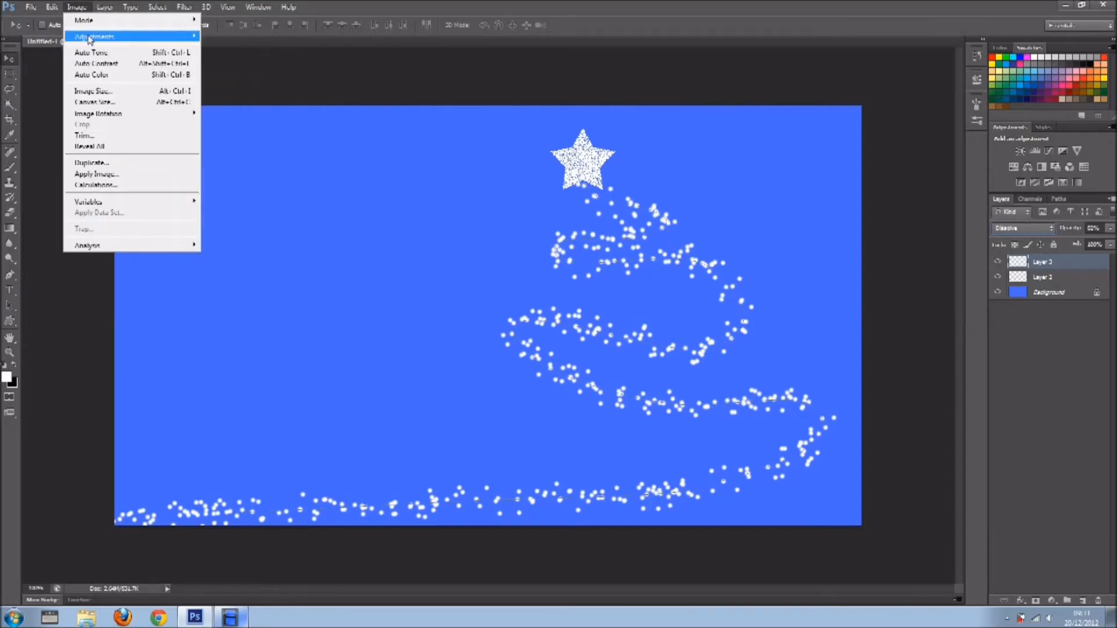
{"action": "mouse_move", "coordinate": [187, 8]}
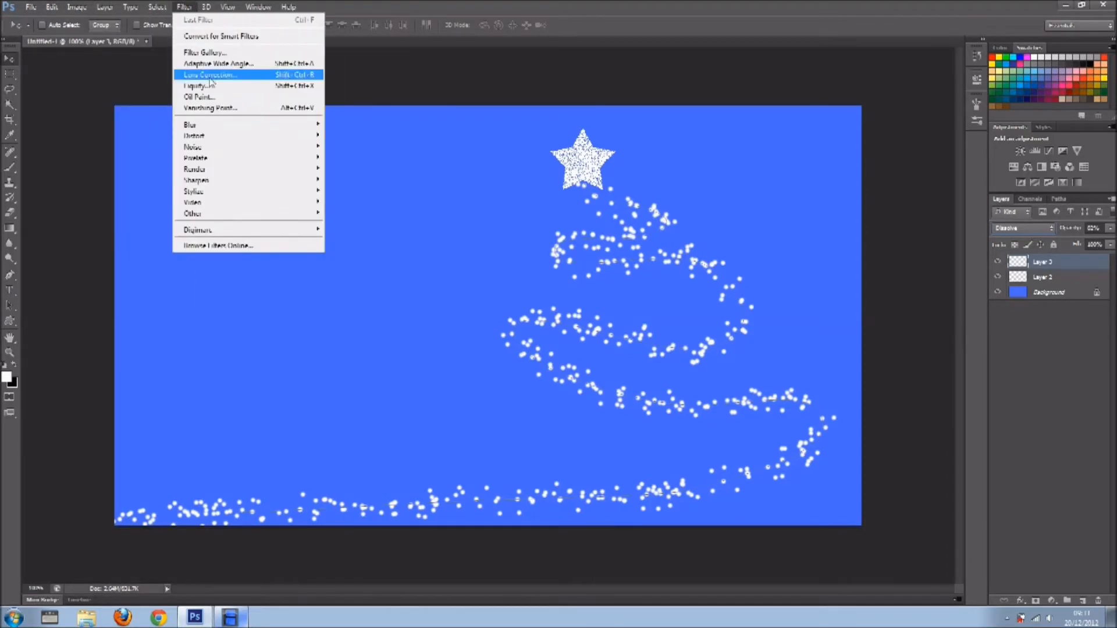
{"action": "mouse_move", "coordinate": [230, 126]}
{"action": "left_click", "coordinate": [354, 207]}
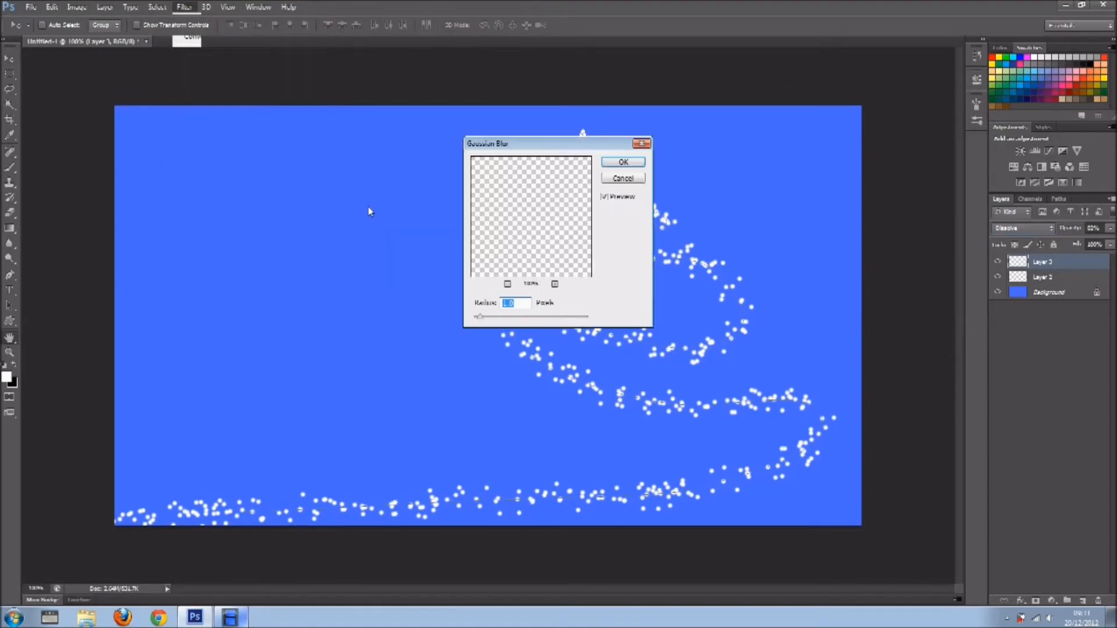
{"action": "left_click_drag", "start_coordinate": [550, 152], "coordinate": [794, 172]}
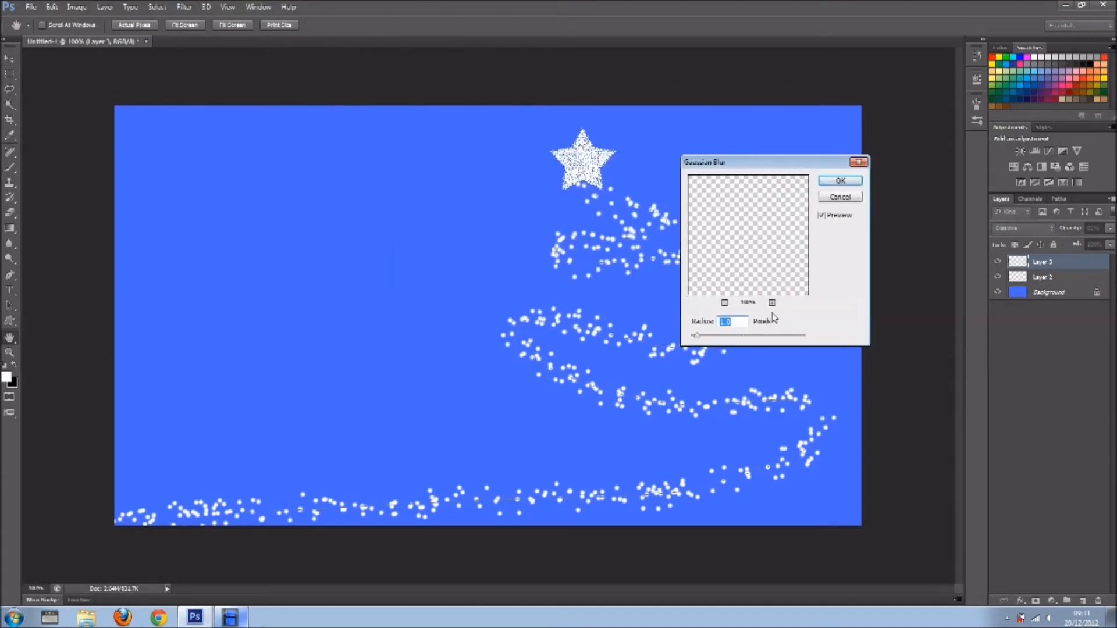
{"action": "left_click_drag", "start_coordinate": [697, 336], "coordinate": [709, 341]}
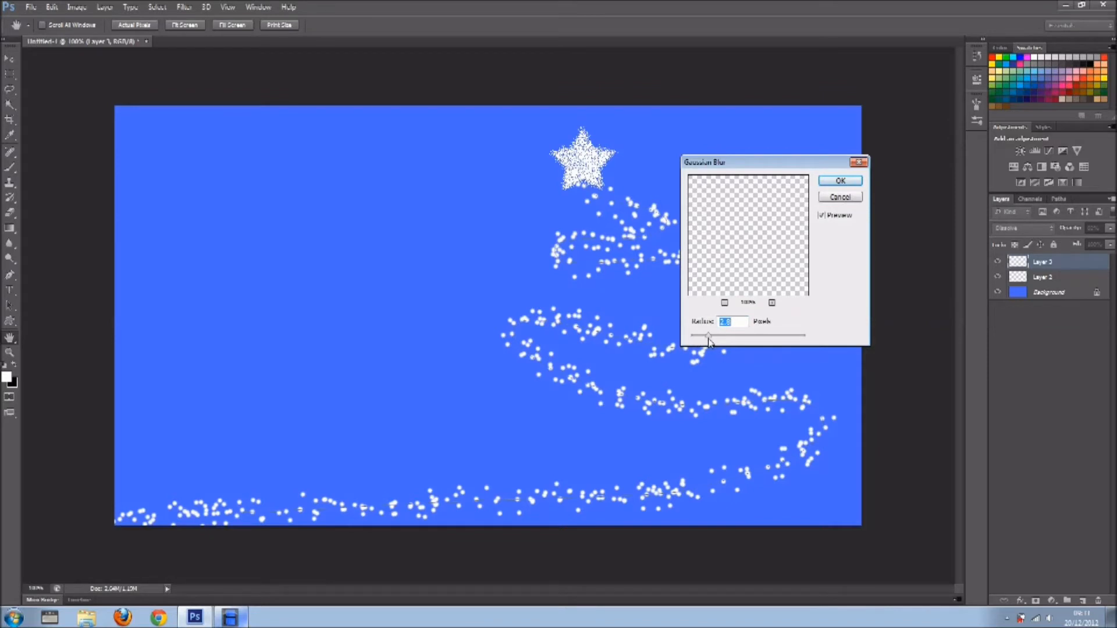
{"action": "left_click", "coordinate": [842, 183]}
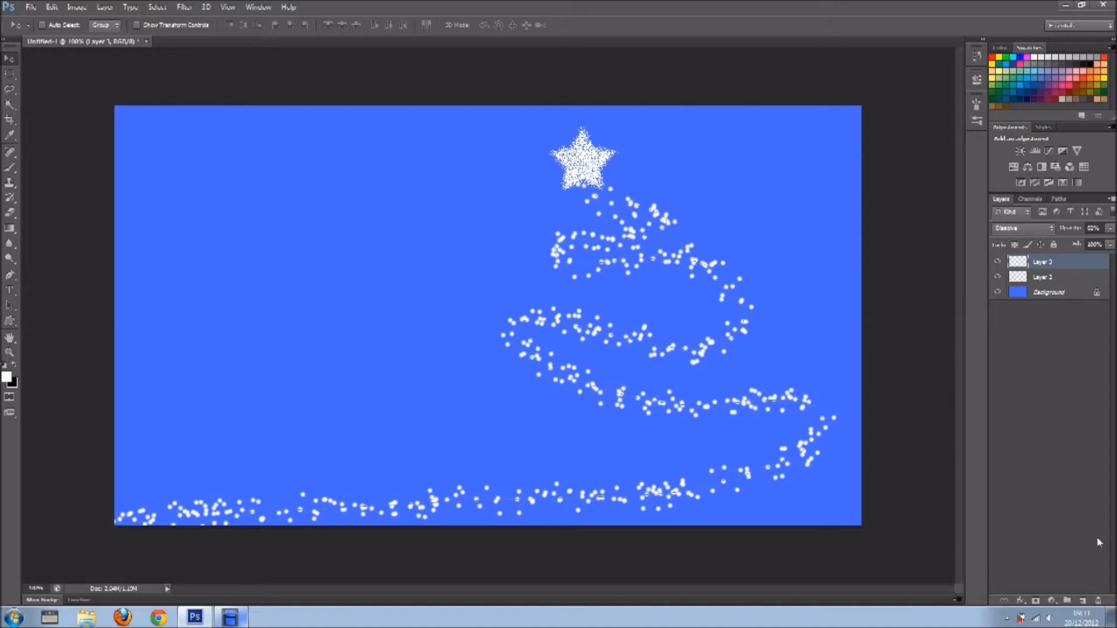
Add a new layer and draw a black snowflake in the empty area beside the tree, using the thin six-armed snowflake custom shape.
{"action": "left_click", "coordinate": [1082, 600]}
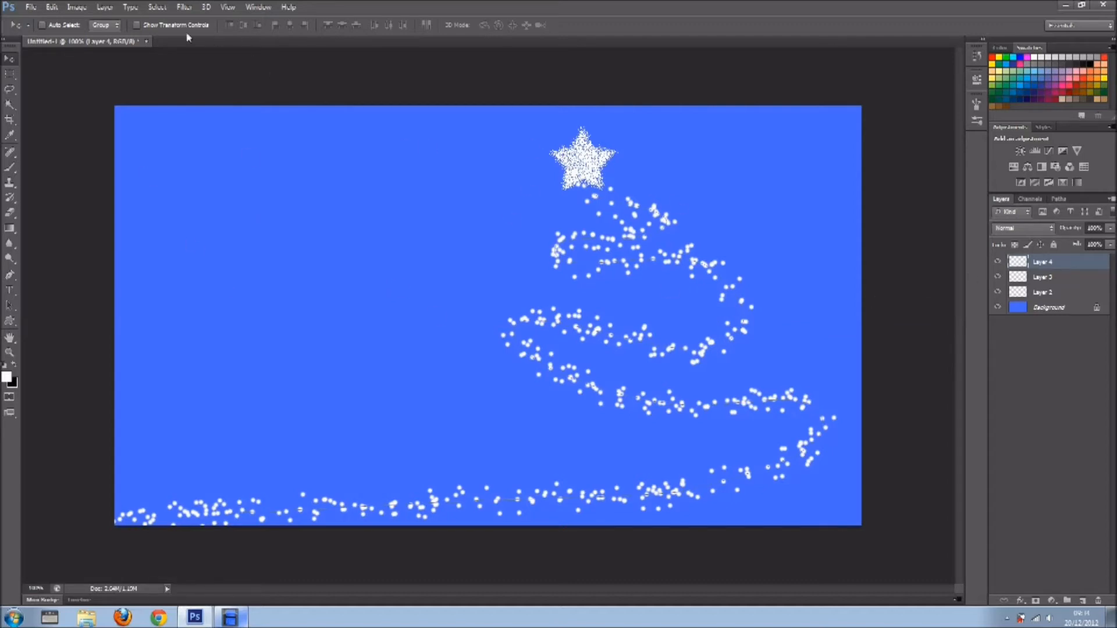
{"action": "left_click", "coordinate": [18, 322]}
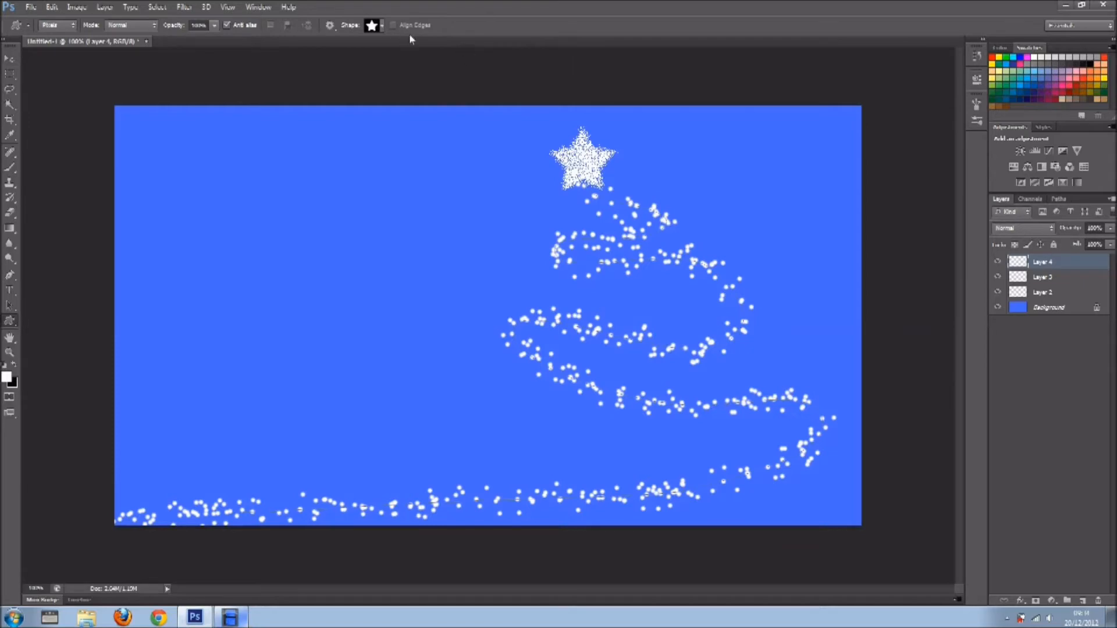
{"action": "left_click", "coordinate": [384, 27]}
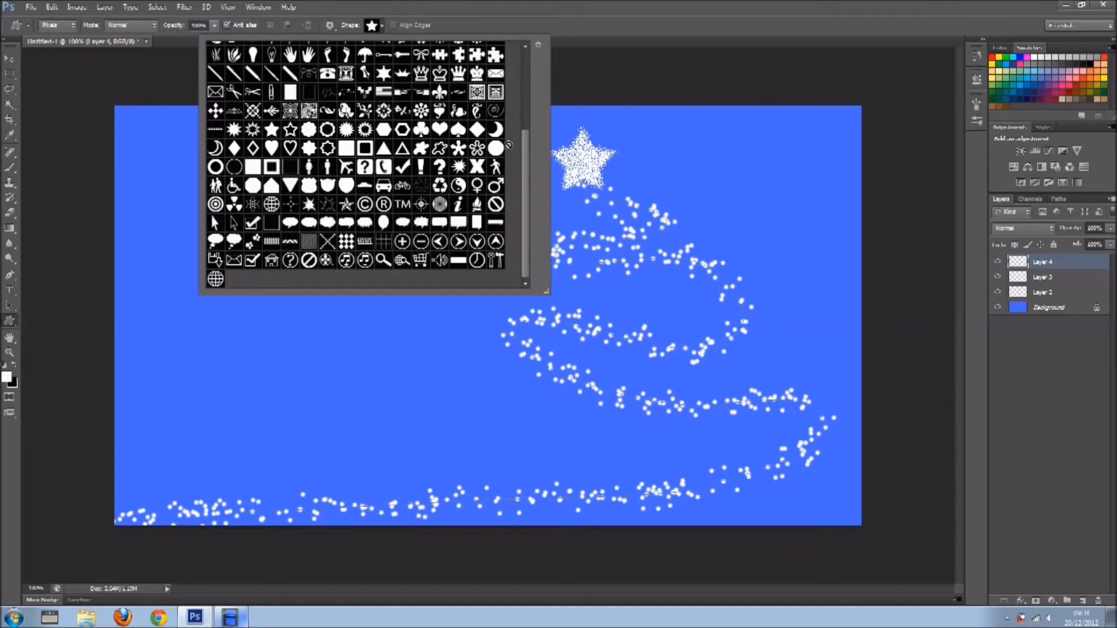
{"action": "left_click_drag", "start_coordinate": [523, 153], "coordinate": [526, 92]}
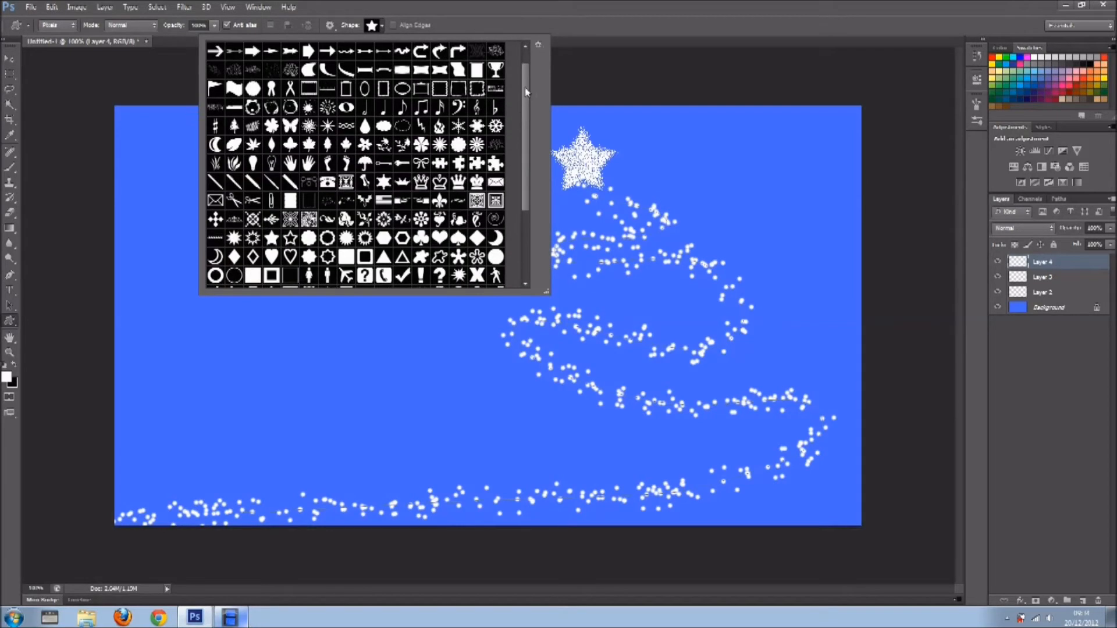
{"action": "left_click", "coordinate": [539, 46]}
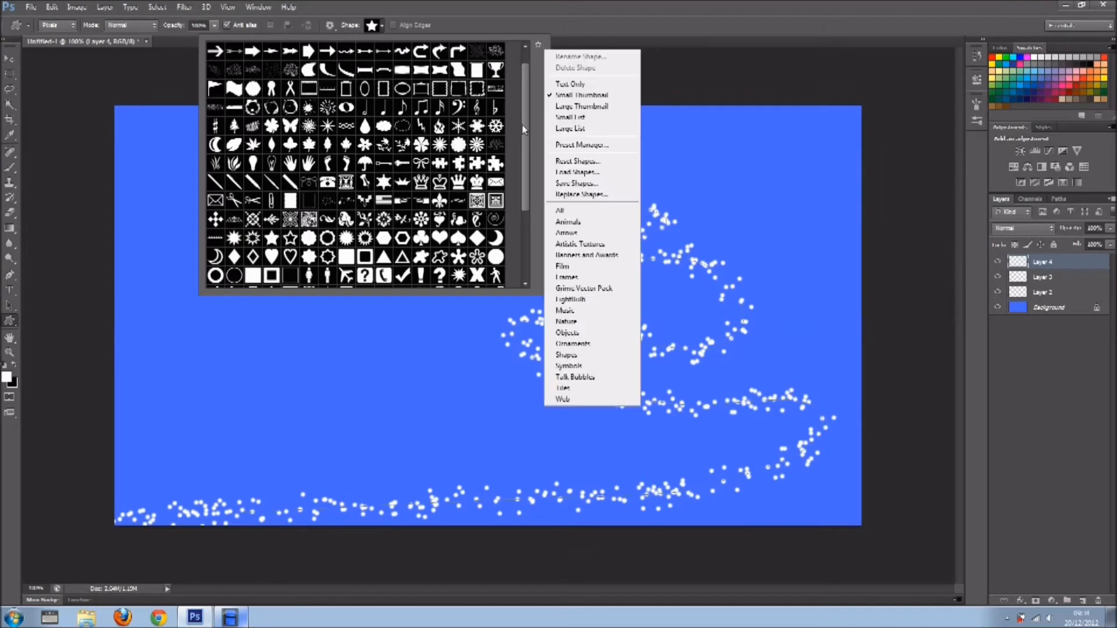
{"action": "left_click", "coordinate": [485, 135]}
{"action": "left_click", "coordinate": [458, 125]}
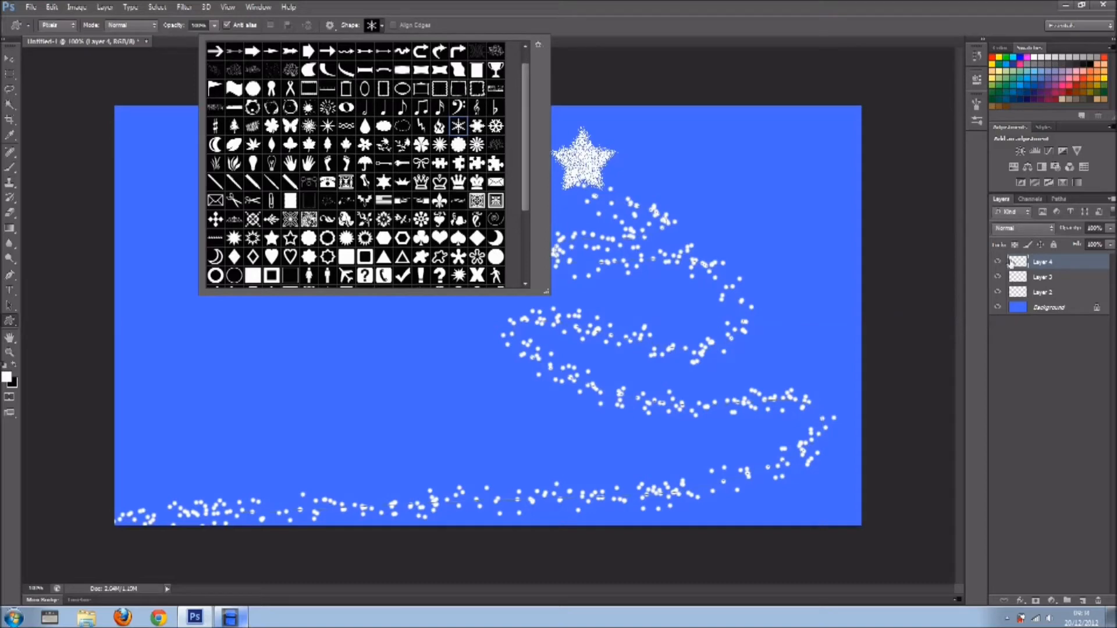
{"action": "left_click", "coordinate": [16, 365]}
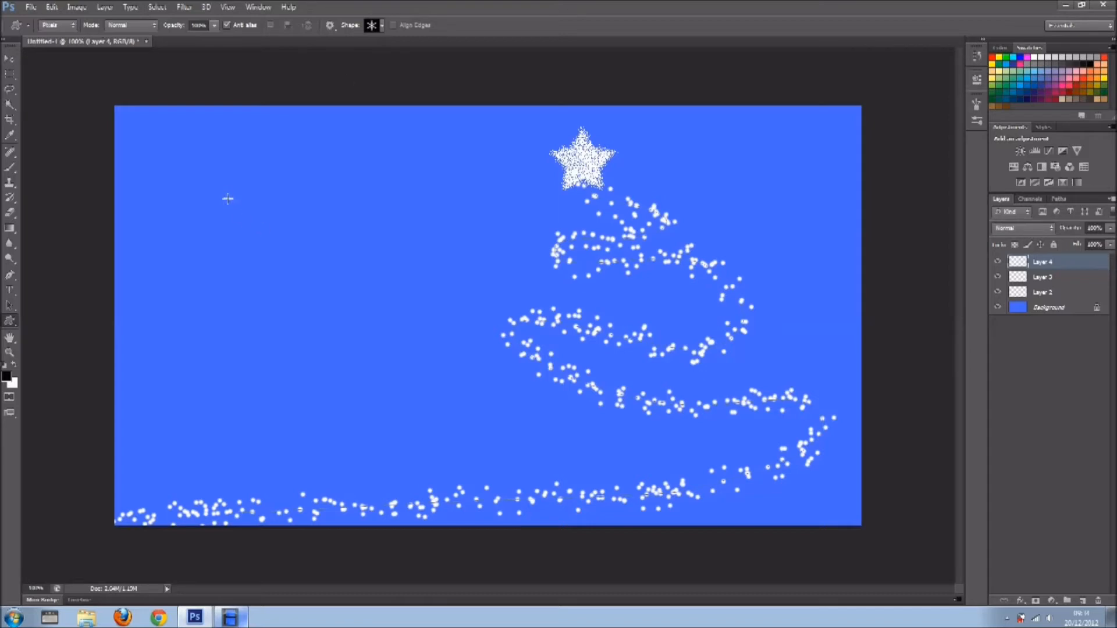
{"action": "left_click_drag", "start_coordinate": [226, 193], "coordinate": [290, 269]}
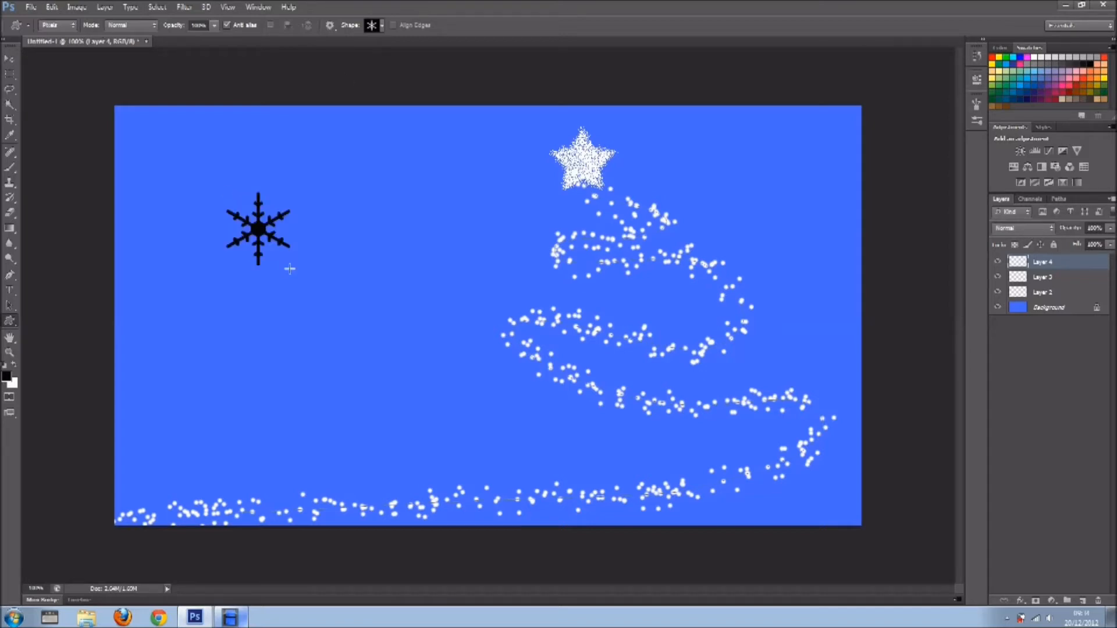
Hide the star, tree and Background layers, and delete the work path.
{"action": "left_click_drag", "start_coordinate": [997, 277], "coordinate": [997, 315]}
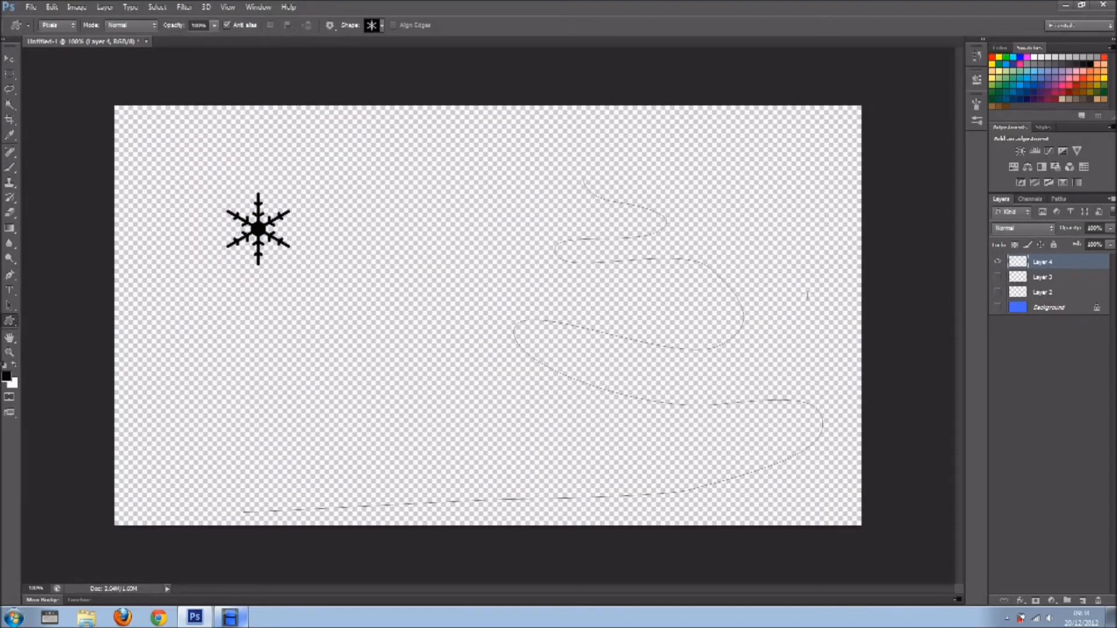
{"action": "left_click", "coordinate": [1059, 199]}
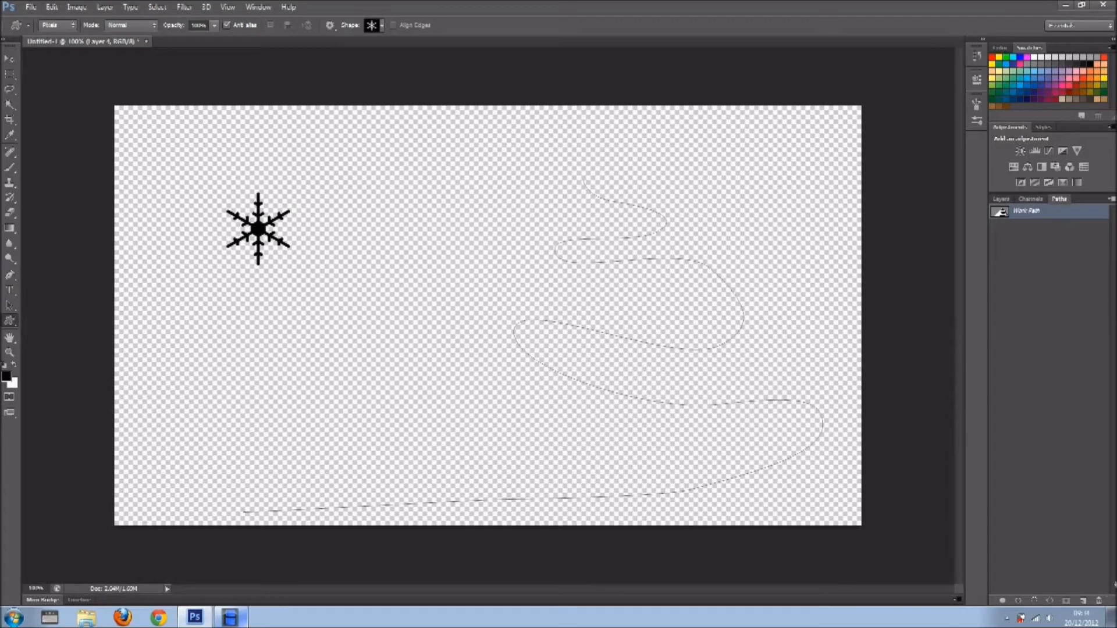
{"action": "left_click", "coordinate": [1100, 601]}
{"action": "left_click", "coordinate": [999, 203]}
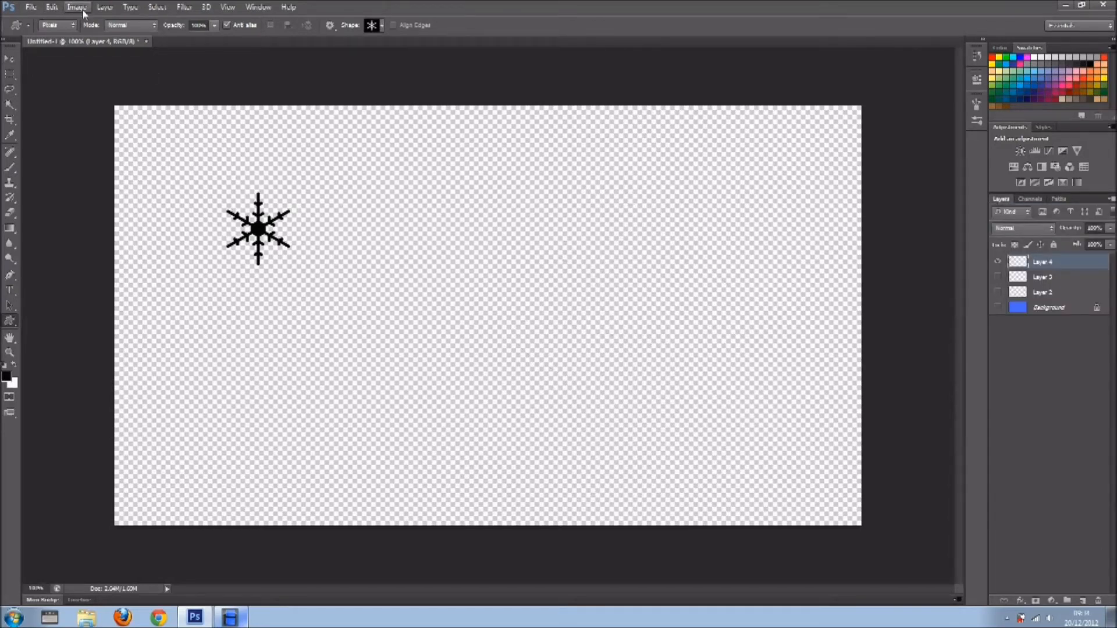
Define the thin snowflake as a brush preset named snow1.
{"action": "left_click", "coordinate": [51, 7]}
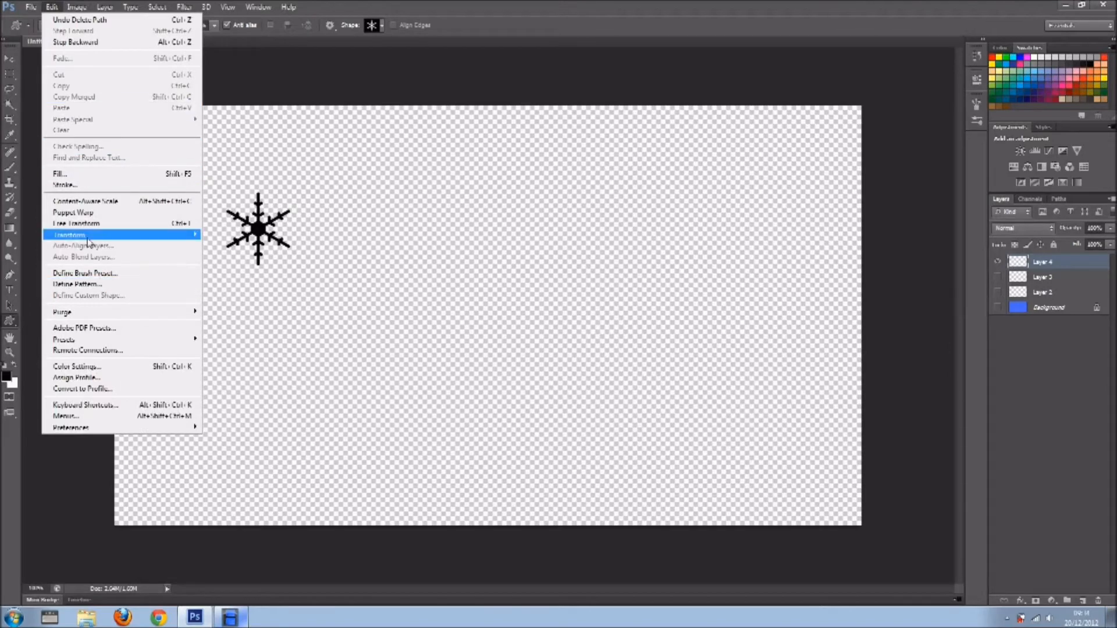
{"action": "left_click", "coordinate": [85, 273]}
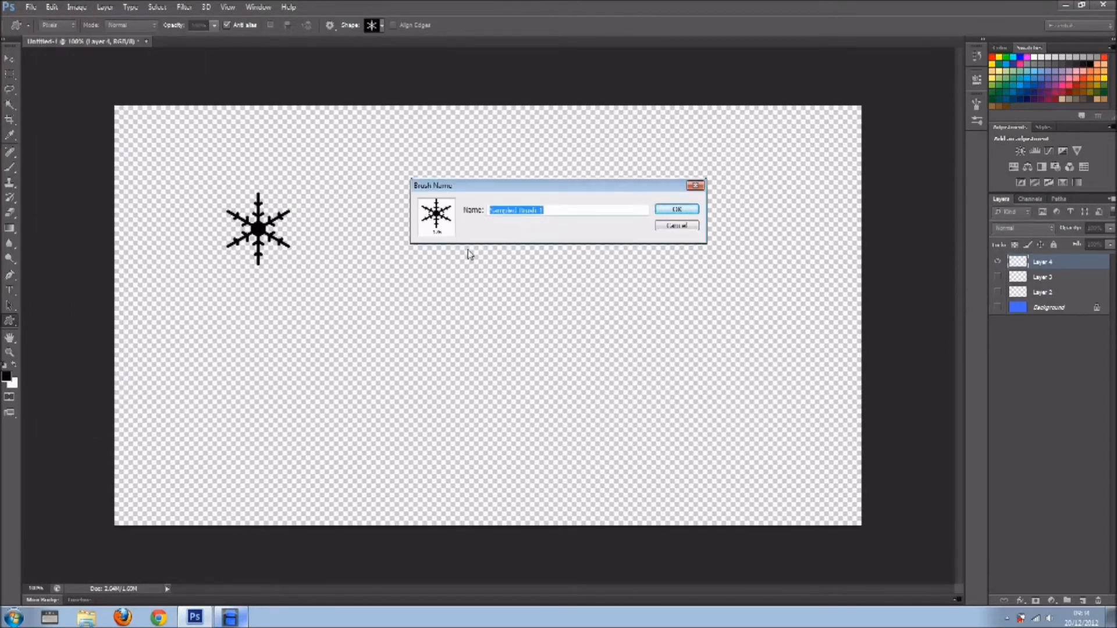
{"action": "type", "text": "snow1"}
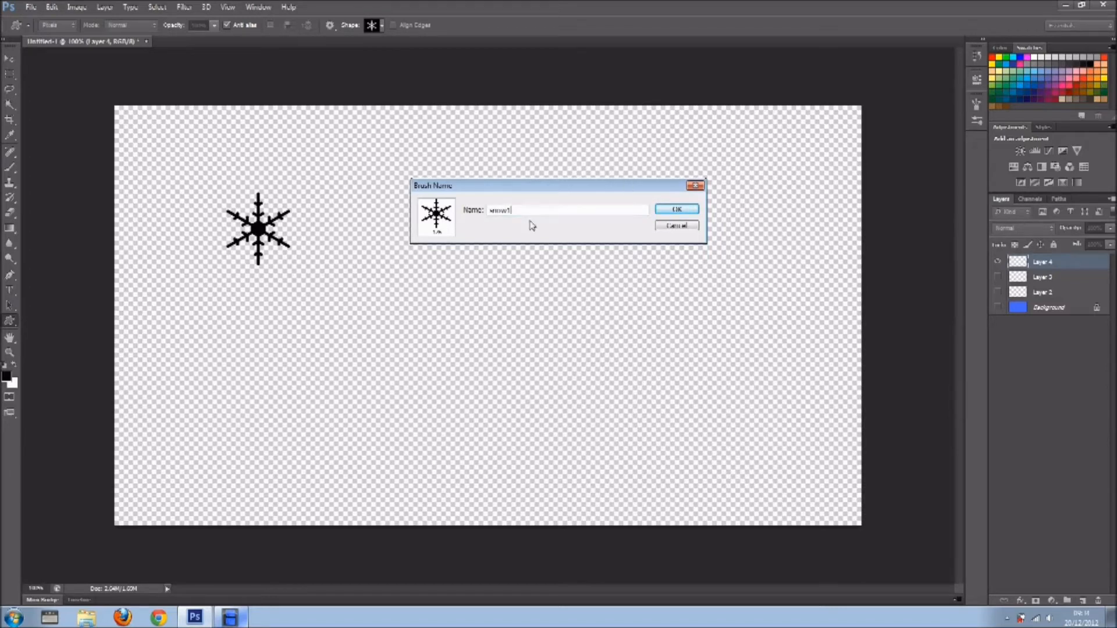
{"action": "left_click", "coordinate": [678, 210]}
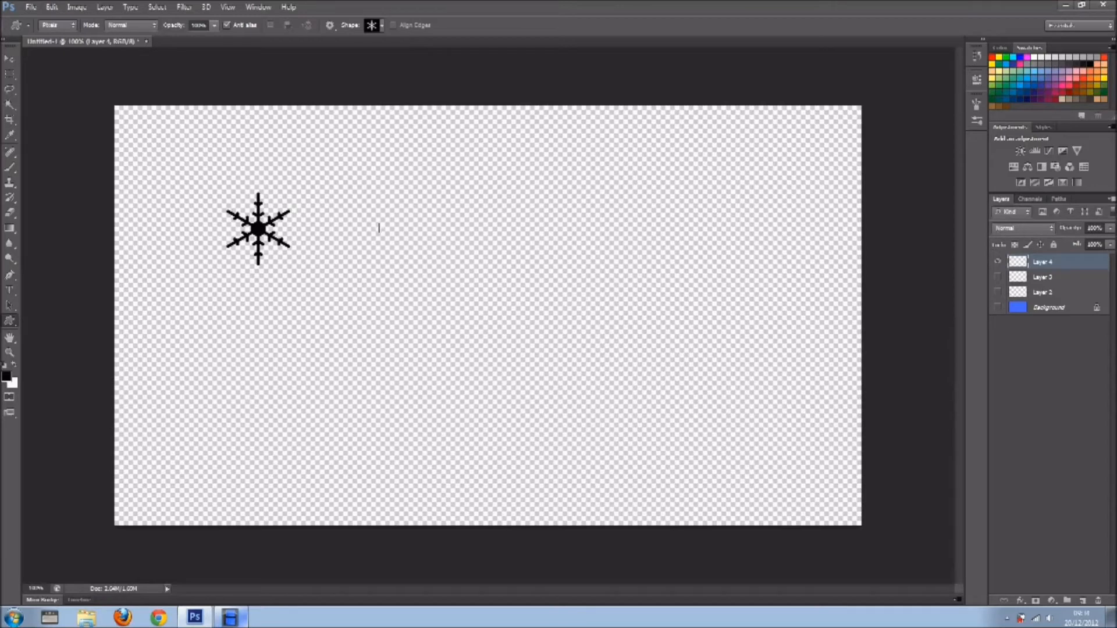
Replace the snowflake layer with a new empty one and draw the solid-centred snowflake custom shape on it in black.
{"action": "left_click_drag", "start_coordinate": [1025, 263], "coordinate": [1098, 601]}
{"action": "left_click", "coordinate": [1085, 601]}
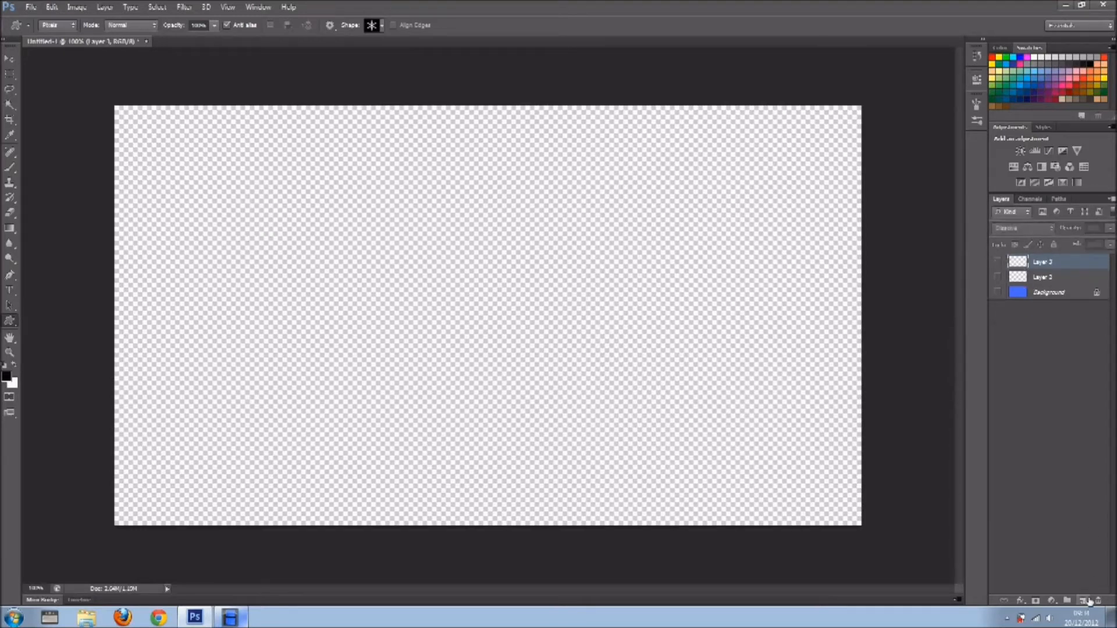
{"action": "left_click", "coordinate": [384, 26]}
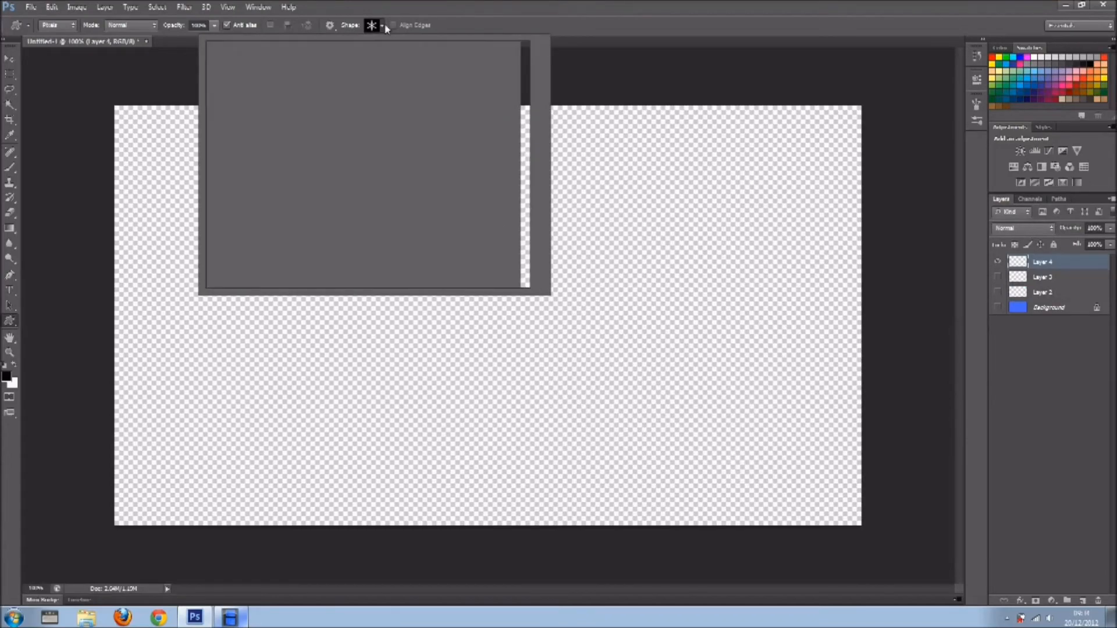
{"action": "left_click", "coordinate": [477, 126]}
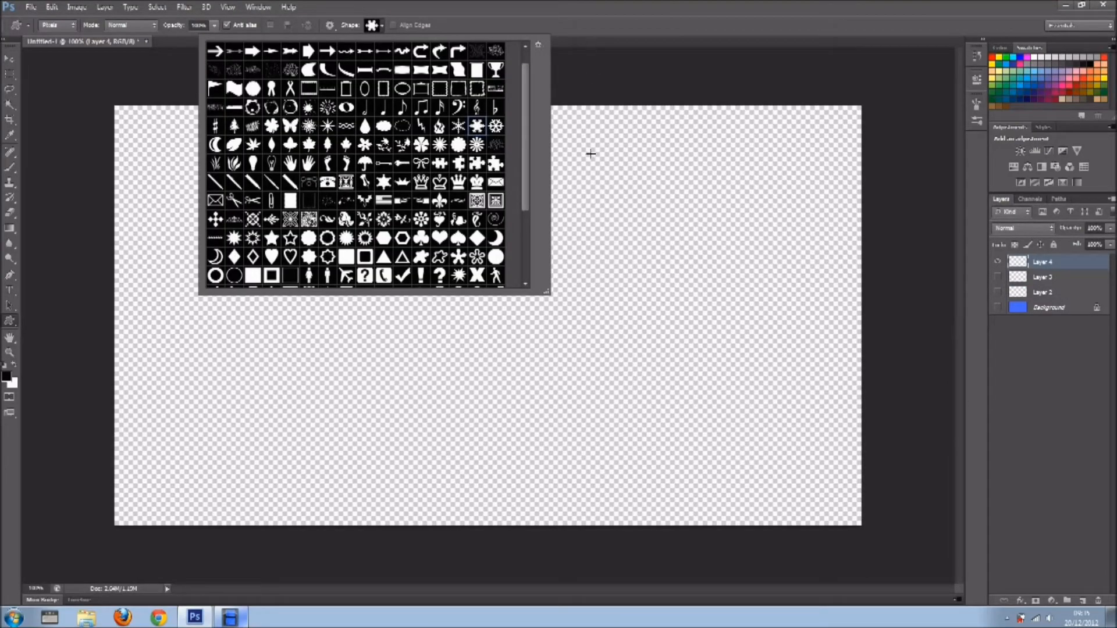
{"action": "left_click", "coordinate": [589, 44]}
{"action": "left_click_drag", "start_coordinate": [369, 222], "coordinate": [455, 313]}
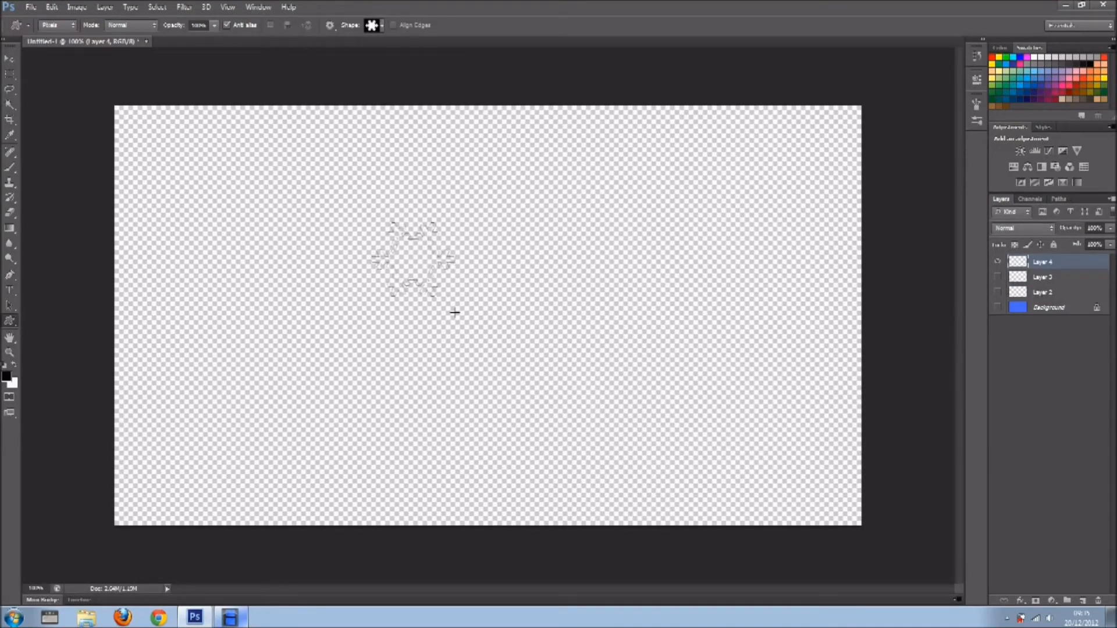
Define the solid-centred snowflake as a brush preset named snow2.
{"action": "left_click", "coordinate": [52, 7]}
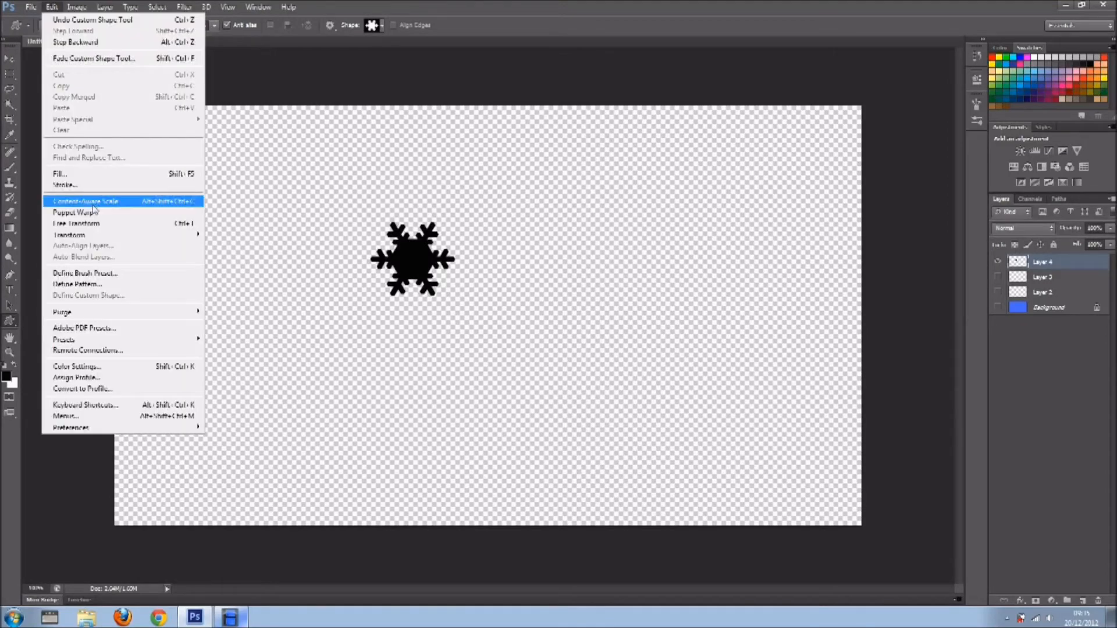
{"action": "left_click", "coordinate": [105, 273]}
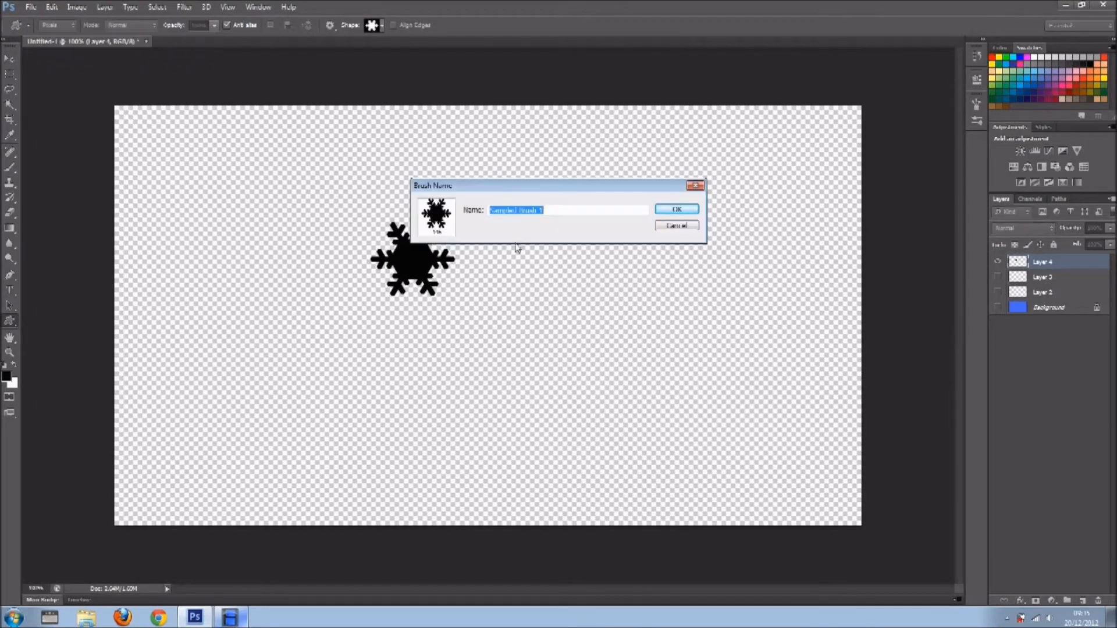
{"action": "type", "text": "snow2"}
{"action": "left_click", "coordinate": [674, 209]}
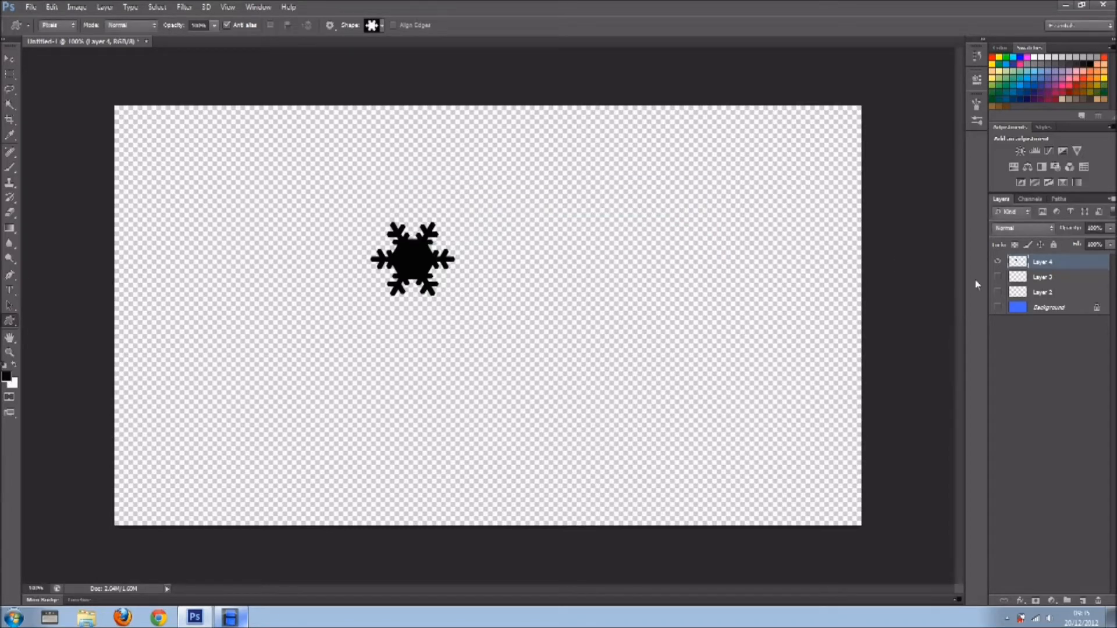
Undo the solid-centred snowflake and draw the open, thick-branched snowflake custom shape in black on the same layer.
{"action": "key", "text": "ctrl+z"}
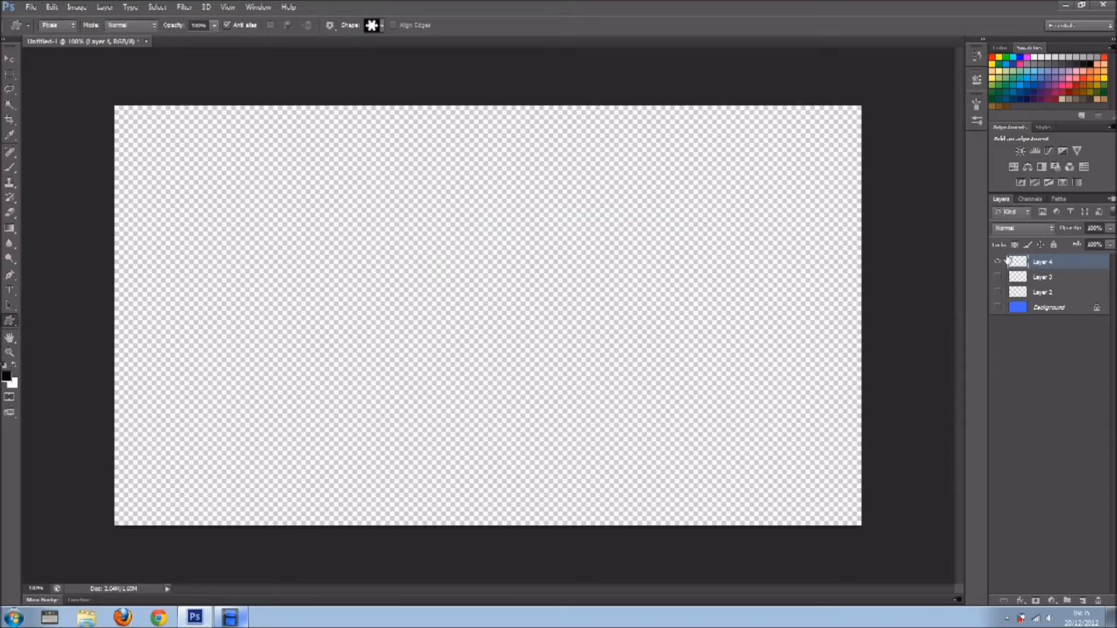
{"action": "left_click", "coordinate": [382, 25]}
{"action": "left_click", "coordinate": [496, 126]}
{"action": "left_click", "coordinate": [579, 90]}
{"action": "left_click_drag", "start_coordinate": [363, 238], "coordinate": [467, 311]}
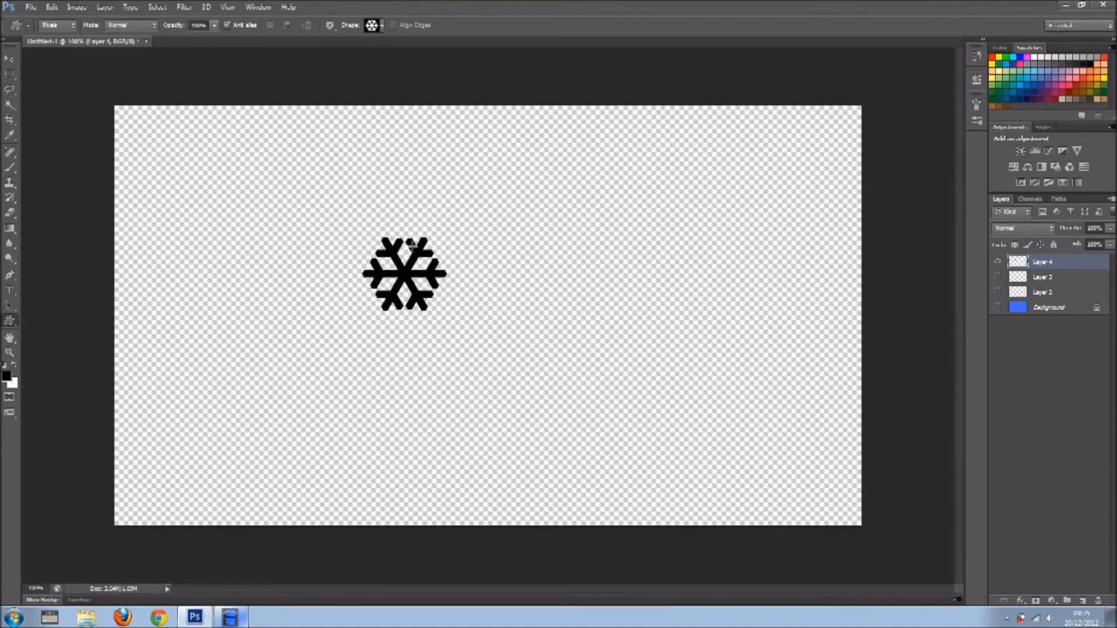
Define the open, thick-branched snowflake as a brush preset named snow, and undo the drawn shape.
{"action": "left_click", "coordinate": [53, 7]}
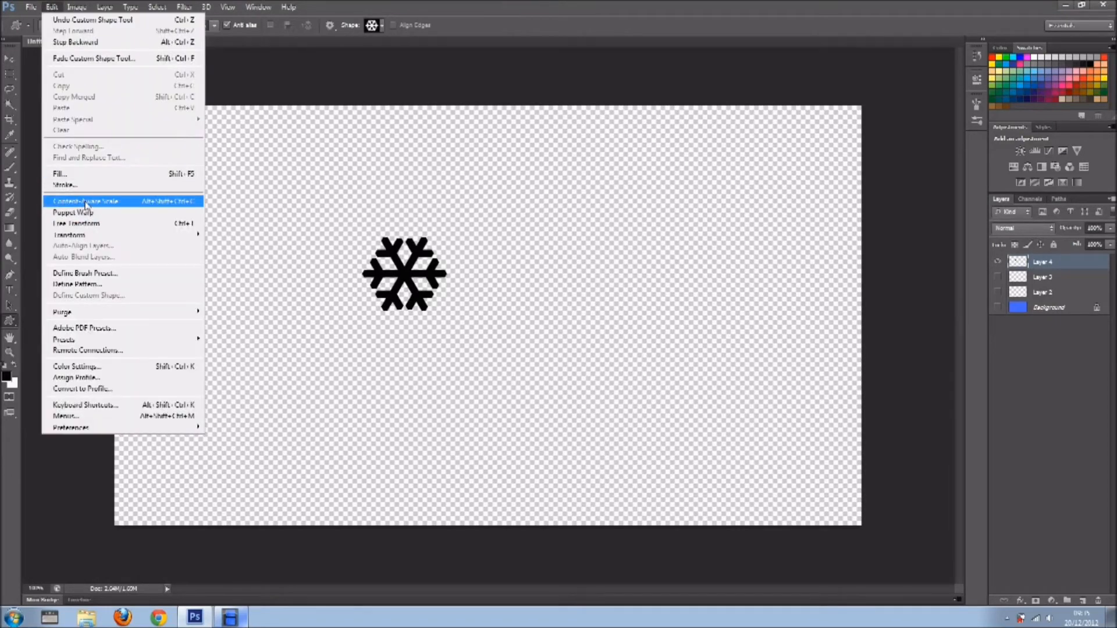
{"action": "left_click", "coordinate": [102, 273]}
{"action": "type", "text": "s"}
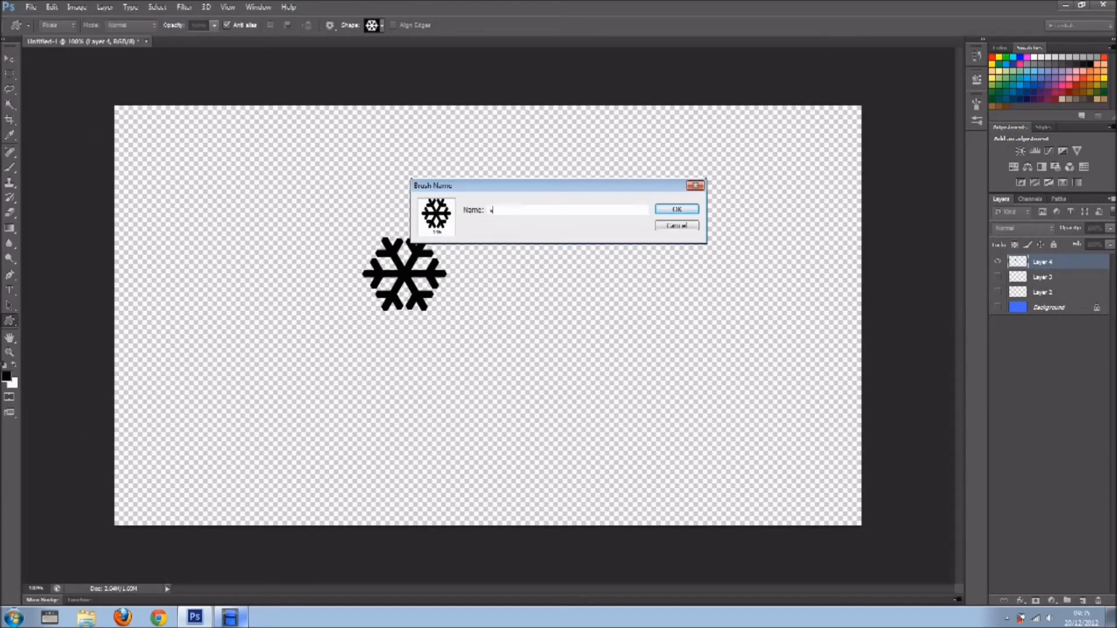
{"action": "type", "text": "now1"}
{"action": "left_click", "coordinate": [677, 210]}
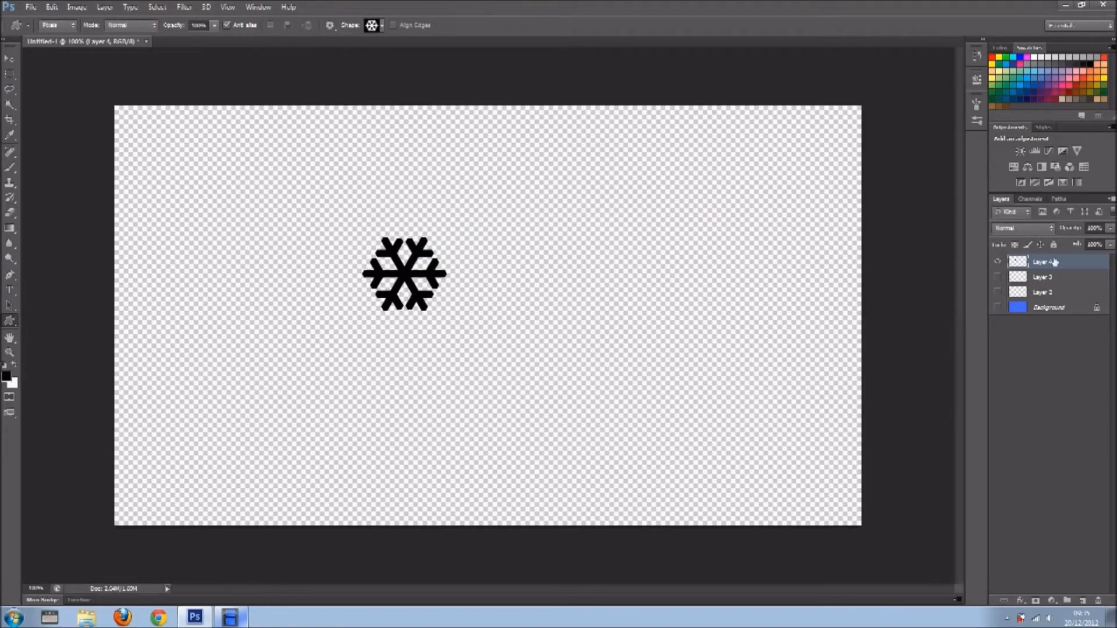
{"action": "key", "text": "ctrl+z"}
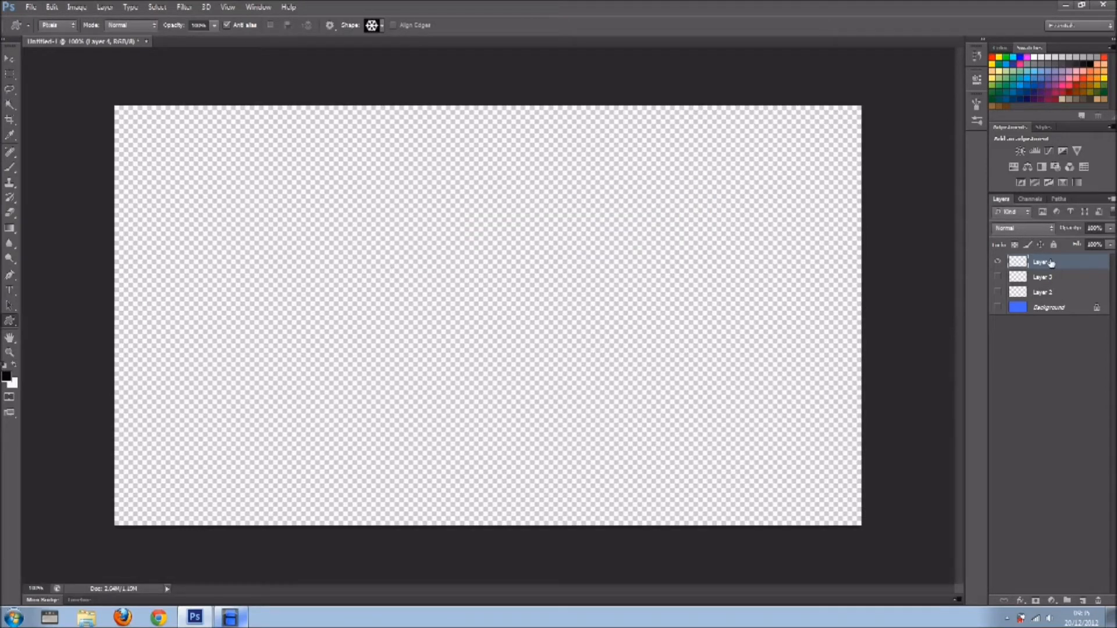
Show the blue Background, add a new empty layer directly above it, and keep Layers 2, 3 and 4 hidden.
{"action": "left_click_drag", "start_coordinate": [997, 279], "coordinate": [1000, 329]}
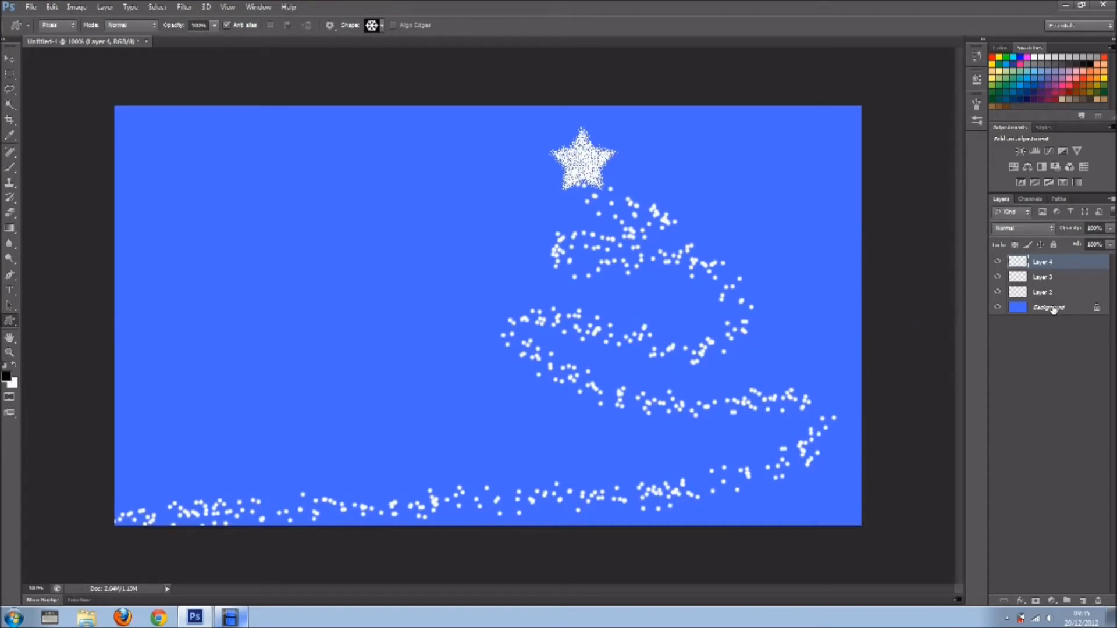
{"action": "left_click", "coordinate": [1041, 308]}
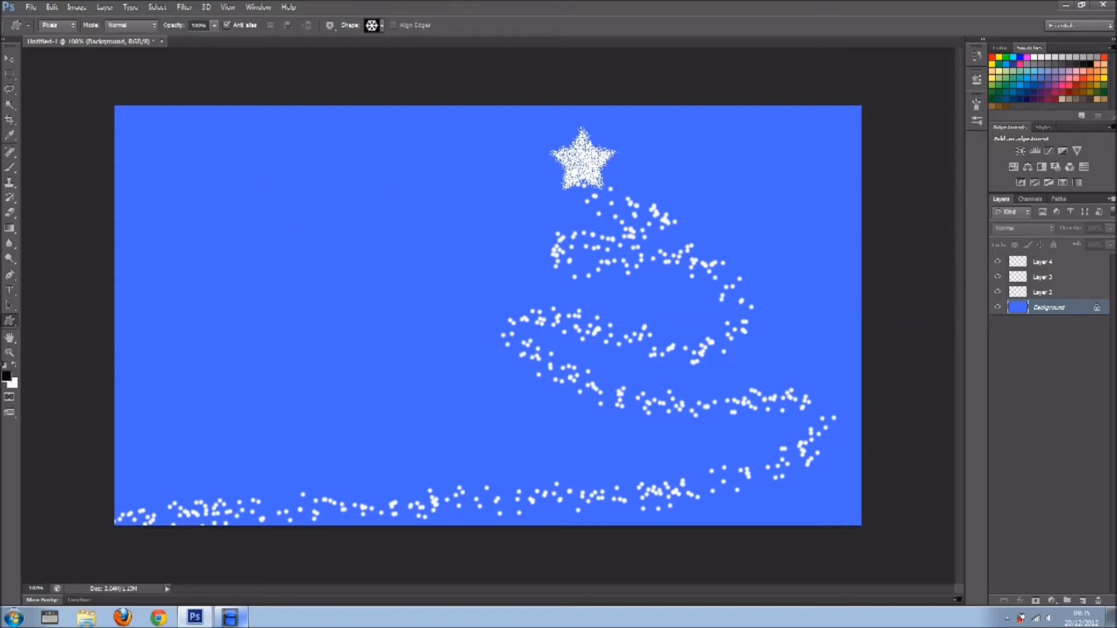
{"action": "left_click", "coordinate": [1083, 601]}
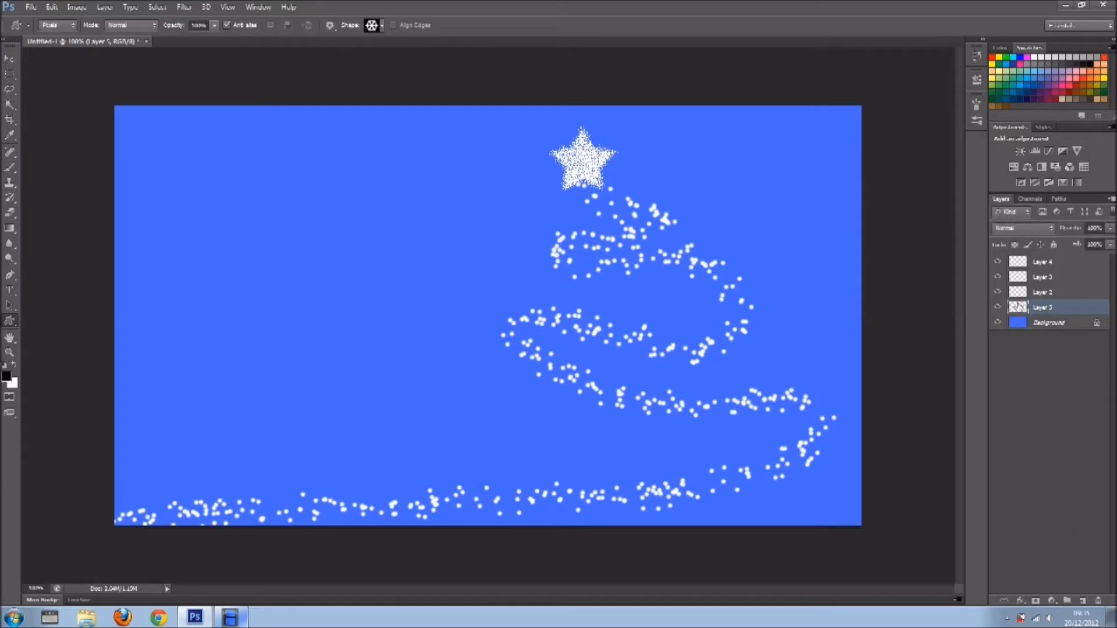
{"action": "left_click_drag", "start_coordinate": [997, 292], "coordinate": [996, 263]}
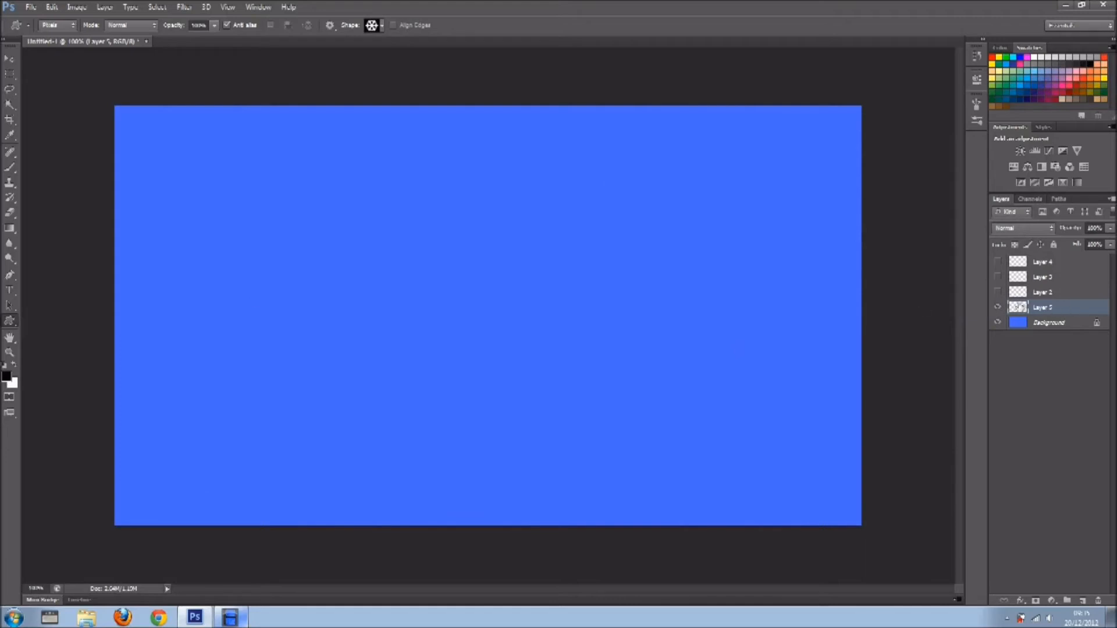
Choose the open, thick-branched snowflake preset for the Brush tool and show its brush tip shape settings.
{"action": "left_click", "coordinate": [10, 168]}
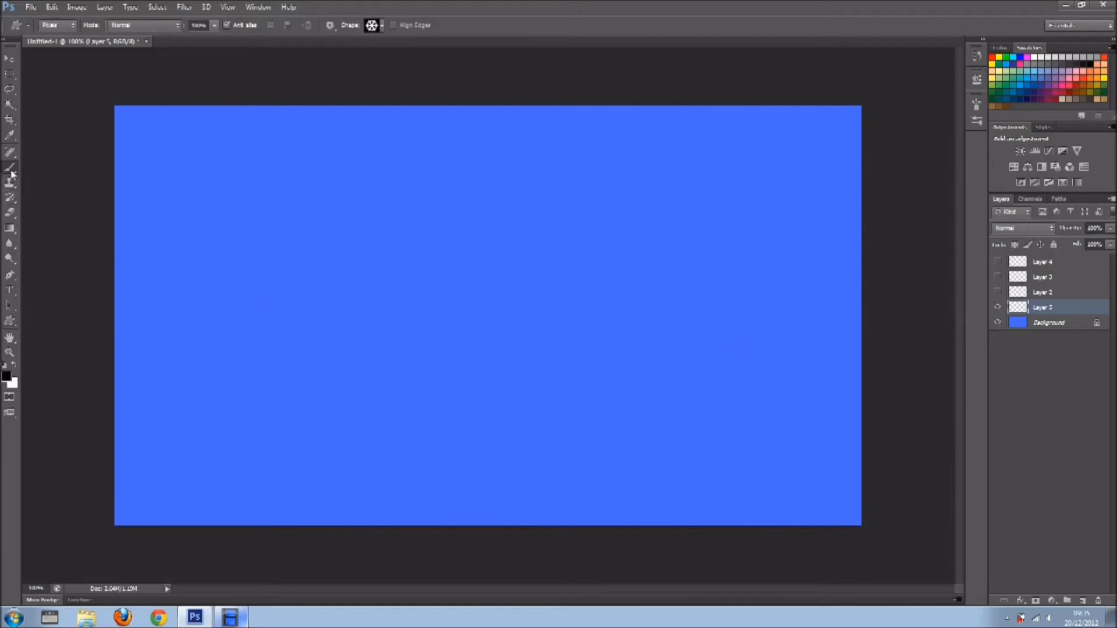
{"action": "left_click", "coordinate": [57, 27]}
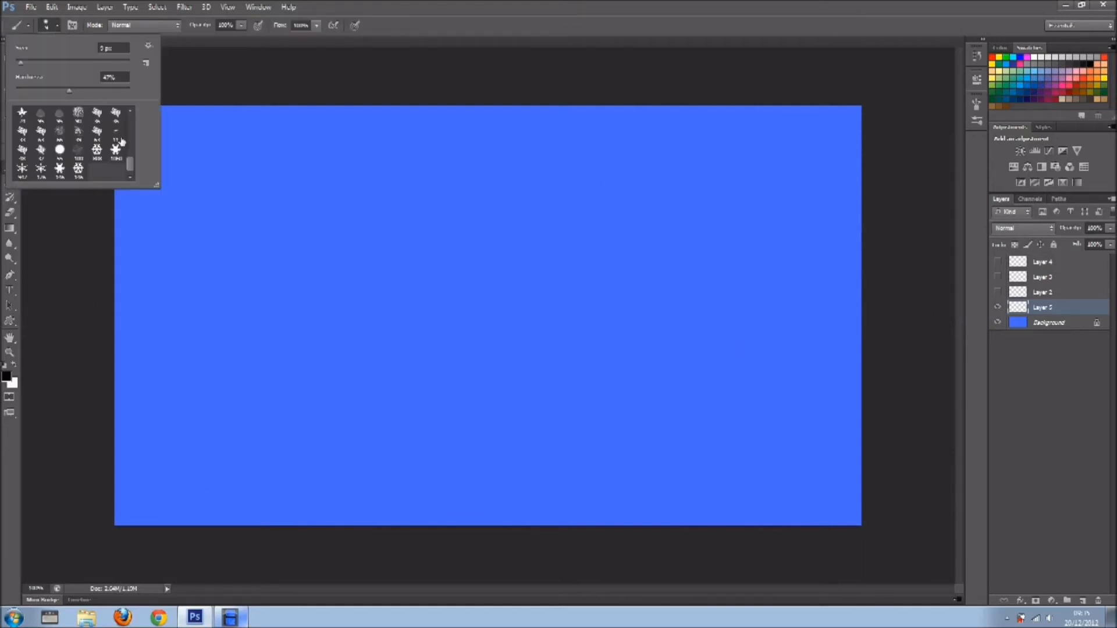
{"action": "left_click", "coordinate": [80, 170]}
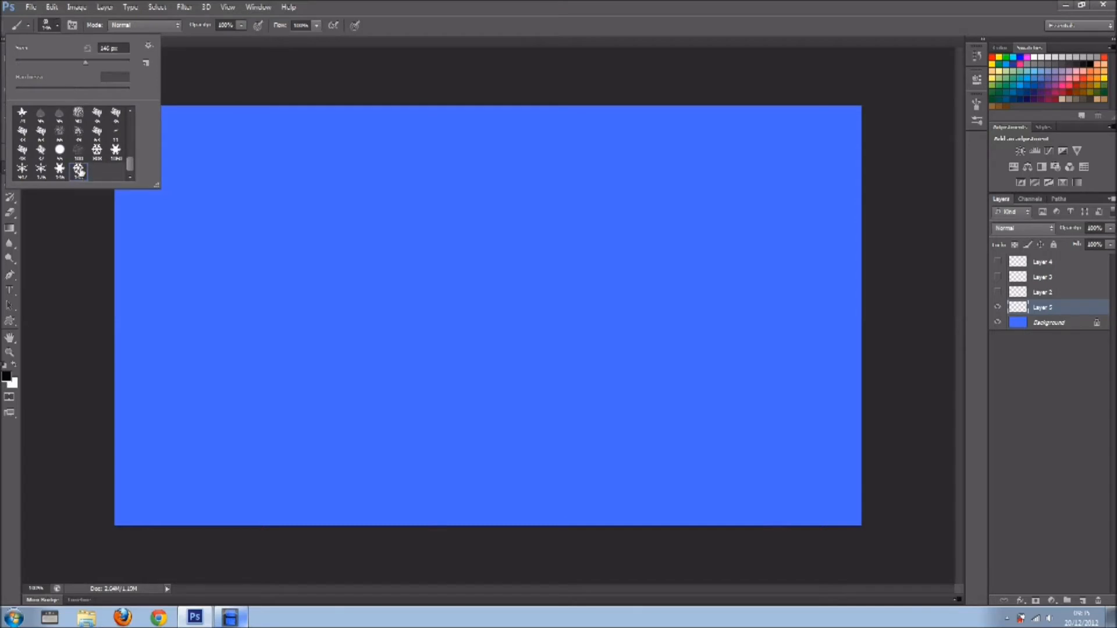
{"action": "left_click", "coordinate": [72, 25]}
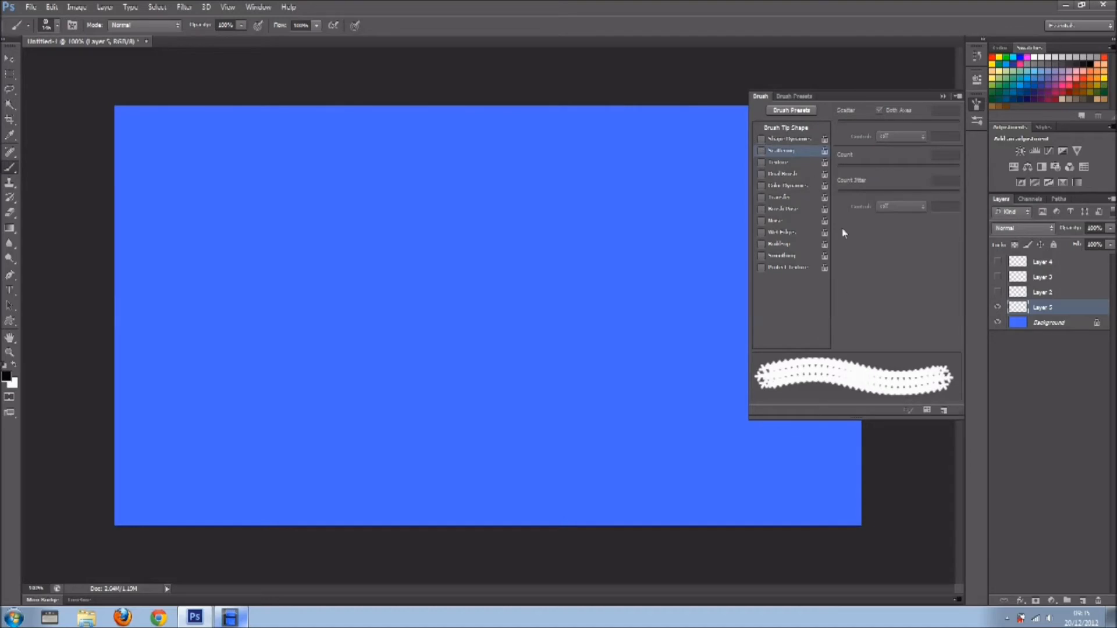
{"action": "left_click", "coordinate": [786, 128]}
Set the snowflake brush's spacing to about 150% and its size to 60 px, checking with test strokes that are undone.
{"action": "left_click_drag", "start_coordinate": [878, 319], "coordinate": [939, 316]}
{"action": "left_click_drag", "start_coordinate": [249, 315], "coordinate": [643, 314]}
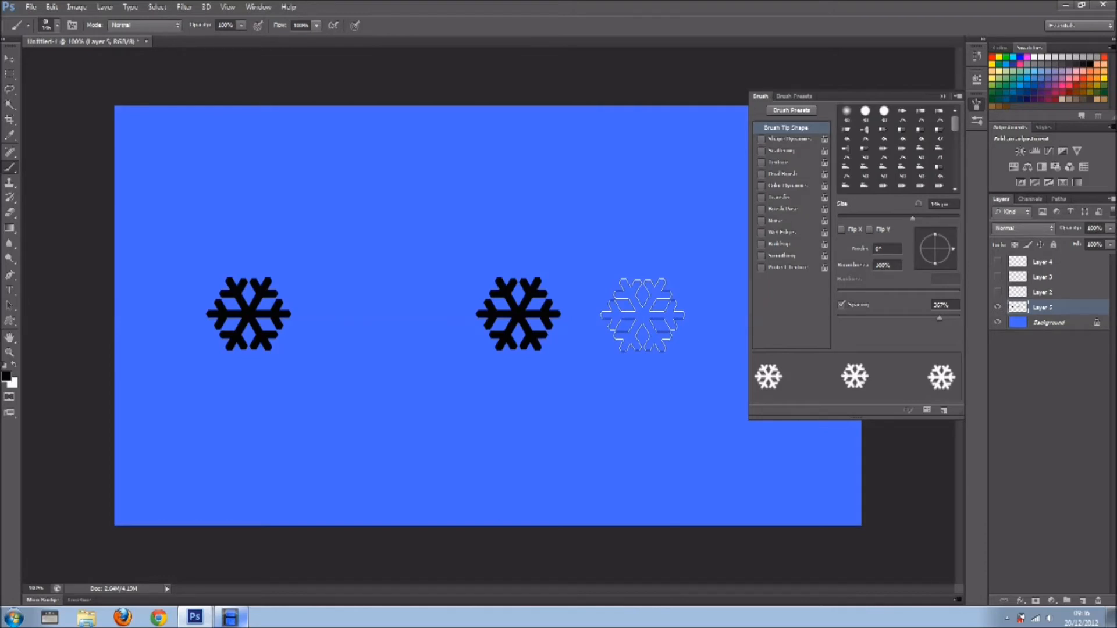
{"action": "key", "text": "ctrl+z"}
{"action": "left_click", "coordinate": [916, 319]}
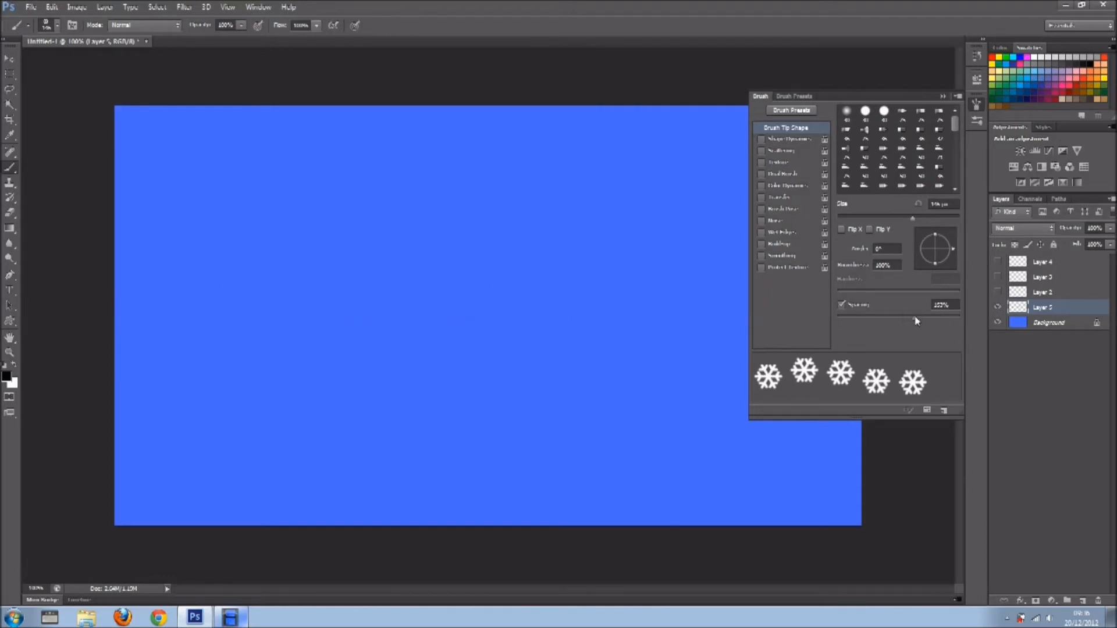
{"action": "left_click", "coordinate": [863, 219]}
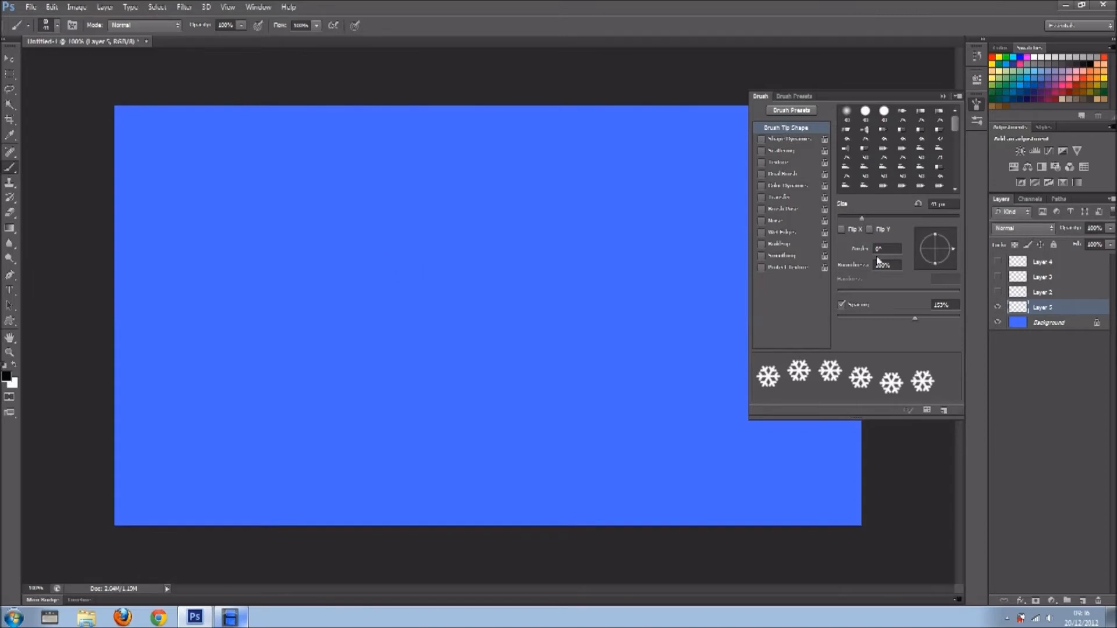
{"action": "left_click", "coordinate": [873, 219]}
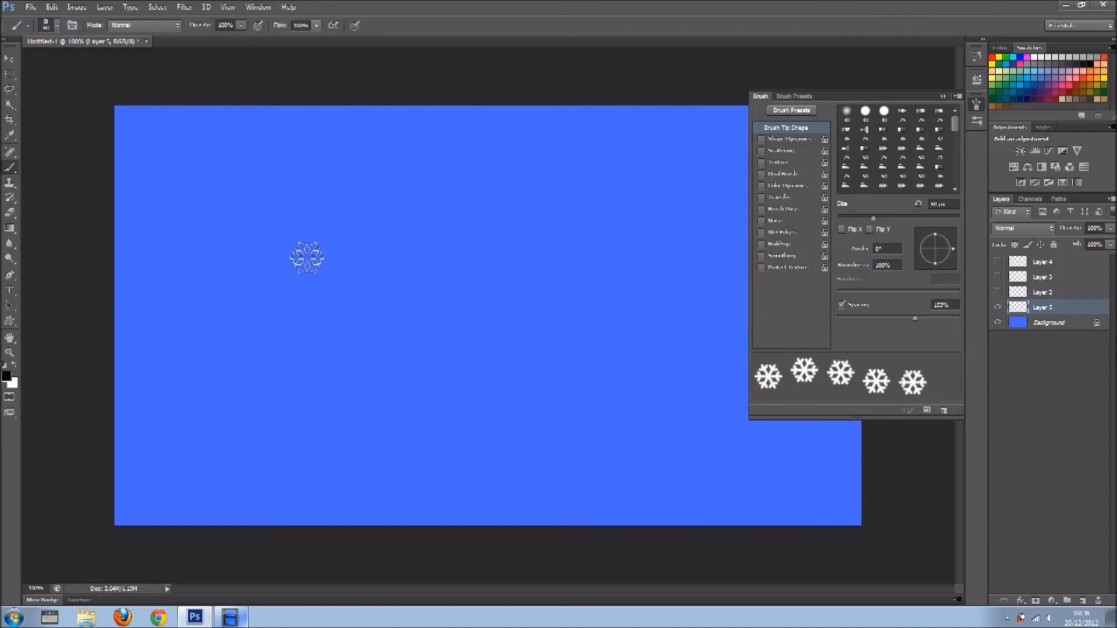
{"action": "left_click_drag", "start_coordinate": [285, 258], "coordinate": [631, 281]}
{"action": "key", "text": "ctrl+z"}
Turn on scattering on both axes at 1000% with a count of 2, checking with test strokes that are undone.
{"action": "left_click", "coordinate": [793, 154]}
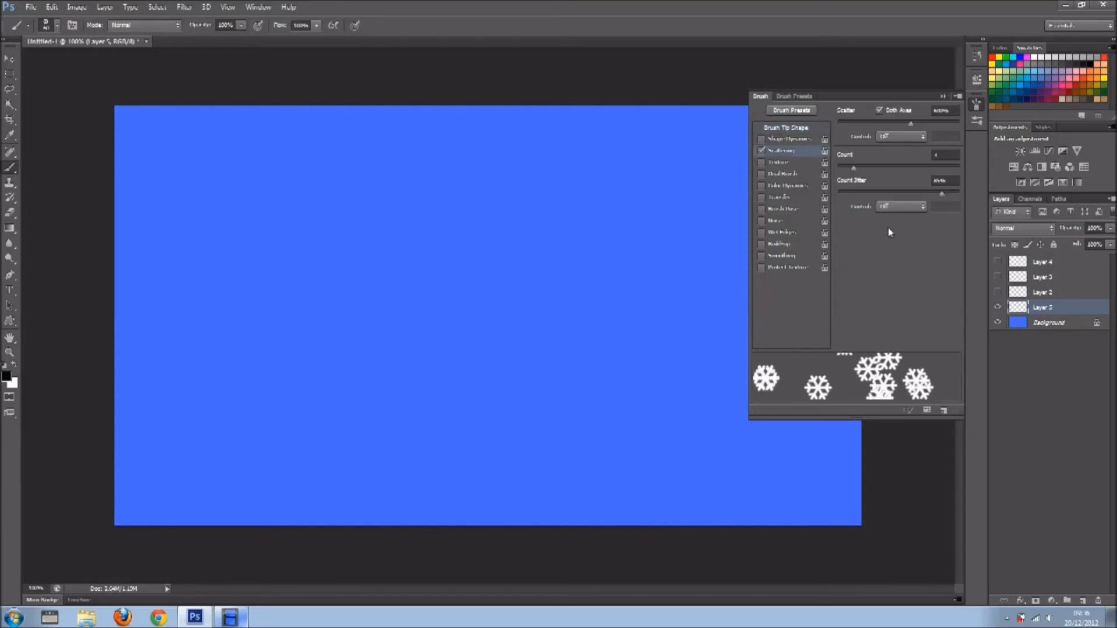
{"action": "left_click_drag", "start_coordinate": [912, 124], "coordinate": [961, 124]}
{"action": "mouse_move", "coordinate": [294, 239]}
{"action": "left_mouse_down"}
{"action": "mouse_move", "coordinate": [643, 367]}
{"action": "mouse_move", "coordinate": [597, 353]}
{"action": "left_mouse_up"}
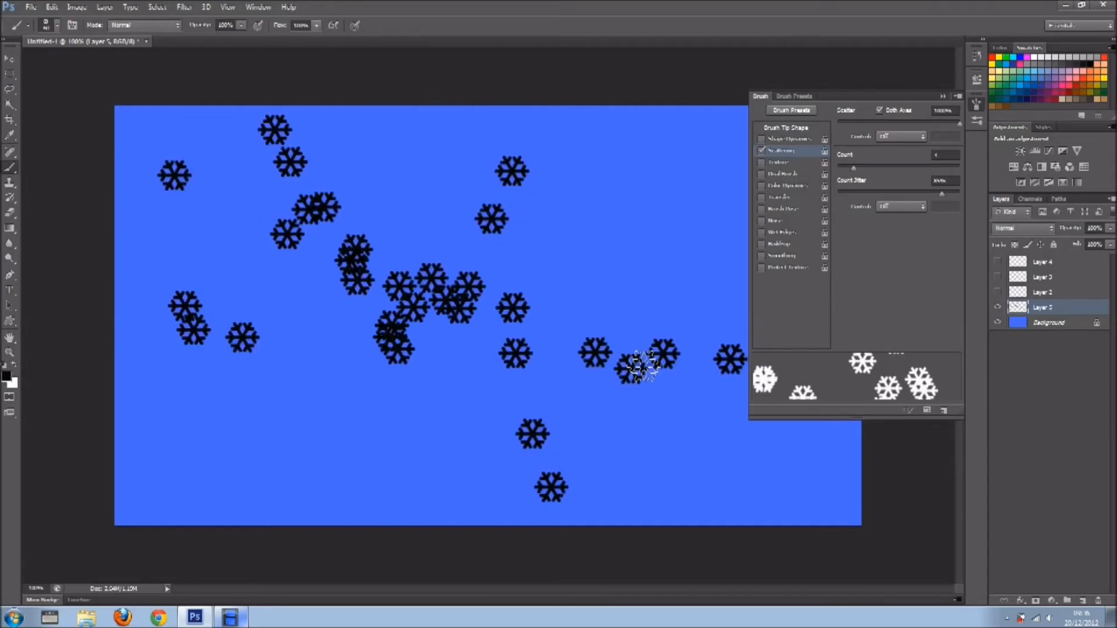
{"action": "key", "text": "ctrl+z"}
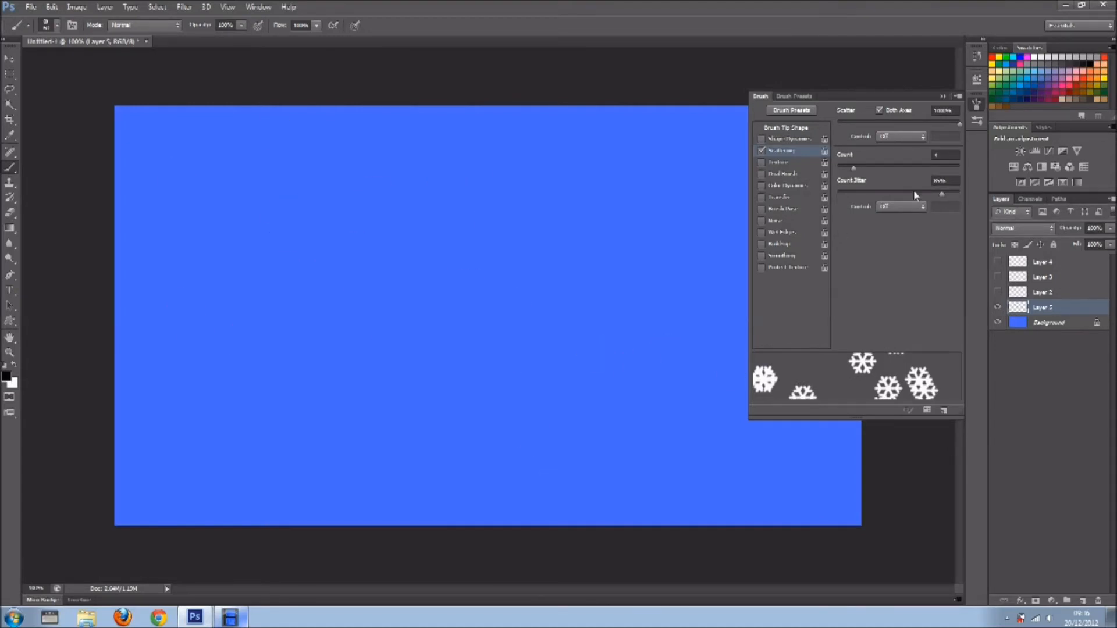
{"action": "left_click_drag", "start_coordinate": [853, 168], "coordinate": [850, 170]}
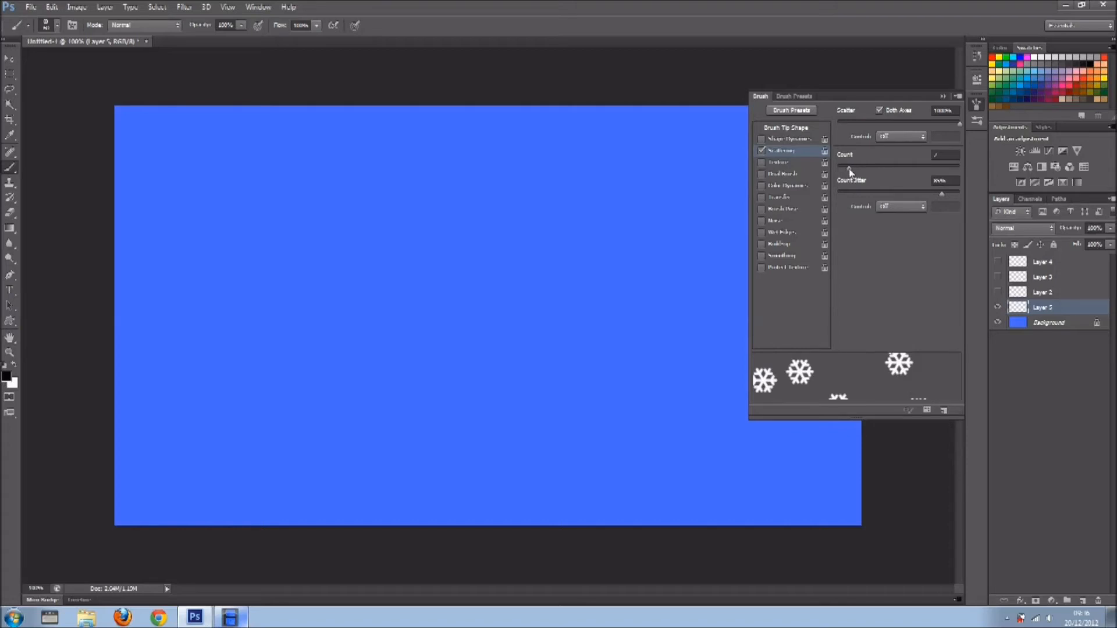
{"action": "left_click_drag", "start_coordinate": [274, 225], "coordinate": [712, 424]}
{"action": "key", "text": "ctrl+z"}
Make white the foreground colour and paint scattered snowflakes in a wide sweep across the canvas on the new layer.
{"action": "left_click", "coordinate": [943, 95]}
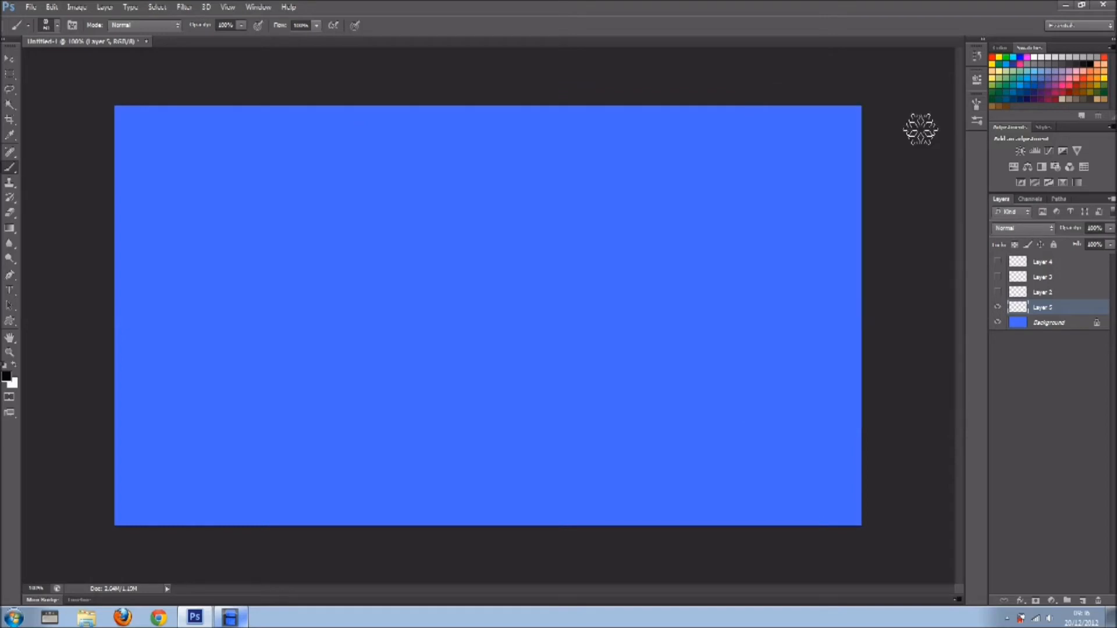
{"action": "key", "text": "x"}
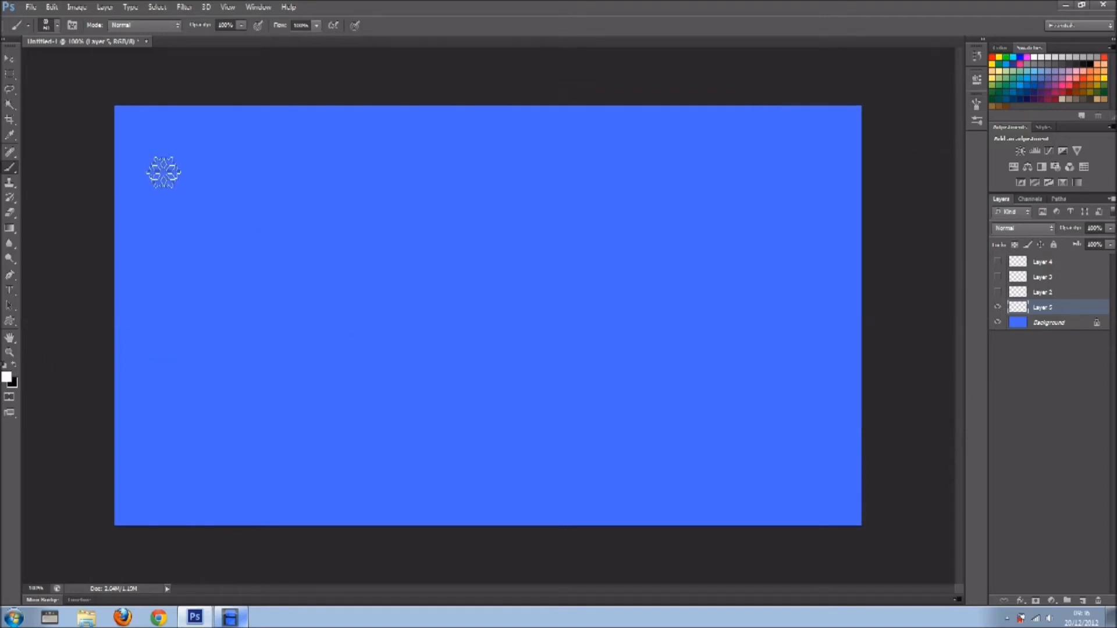
{"action": "mouse_move", "coordinate": [163, 173]}
{"action": "left_mouse_down"}
{"action": "mouse_move", "coordinate": [237, 200]}
{"action": "mouse_move", "coordinate": [955, 357]}
{"action": "left_mouse_up"}
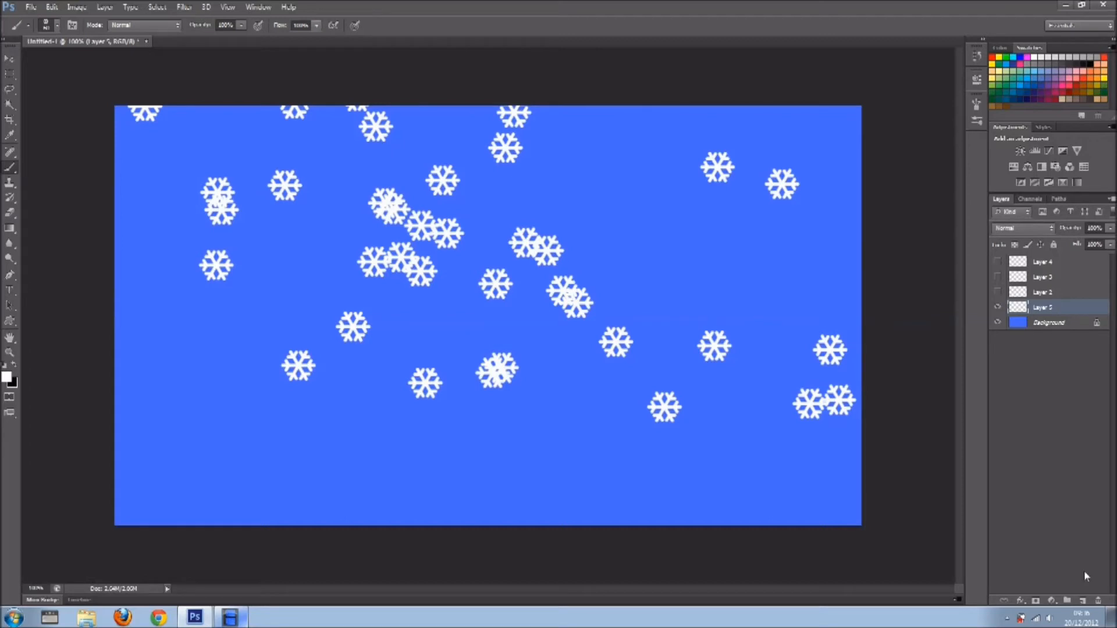
Add another empty layer above the painted snowflakes and choose the solid-centred snowflake brush preset.
{"action": "left_click", "coordinate": [1083, 600]}
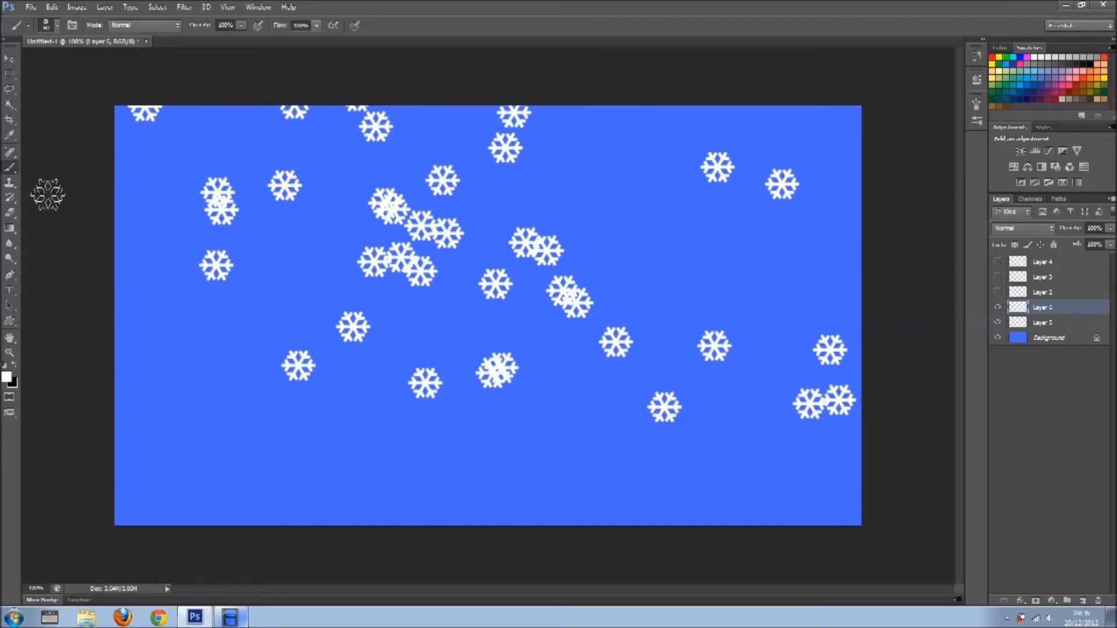
{"action": "left_click", "coordinate": [58, 25]}
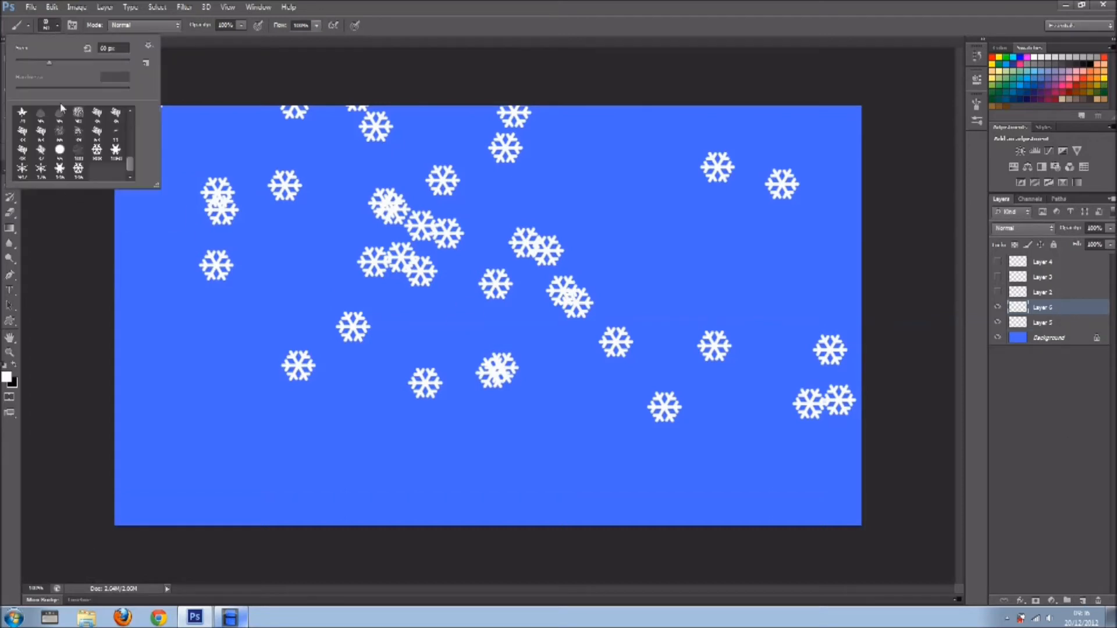
{"action": "left_click", "coordinate": [60, 169]}
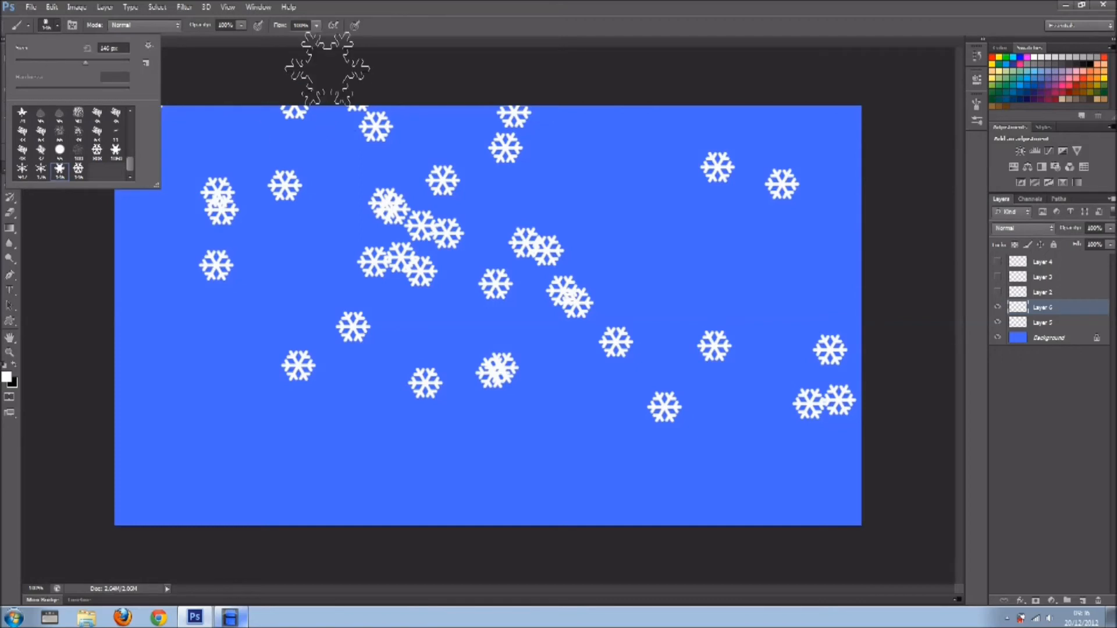
{"action": "left_click", "coordinate": [74, 25]}
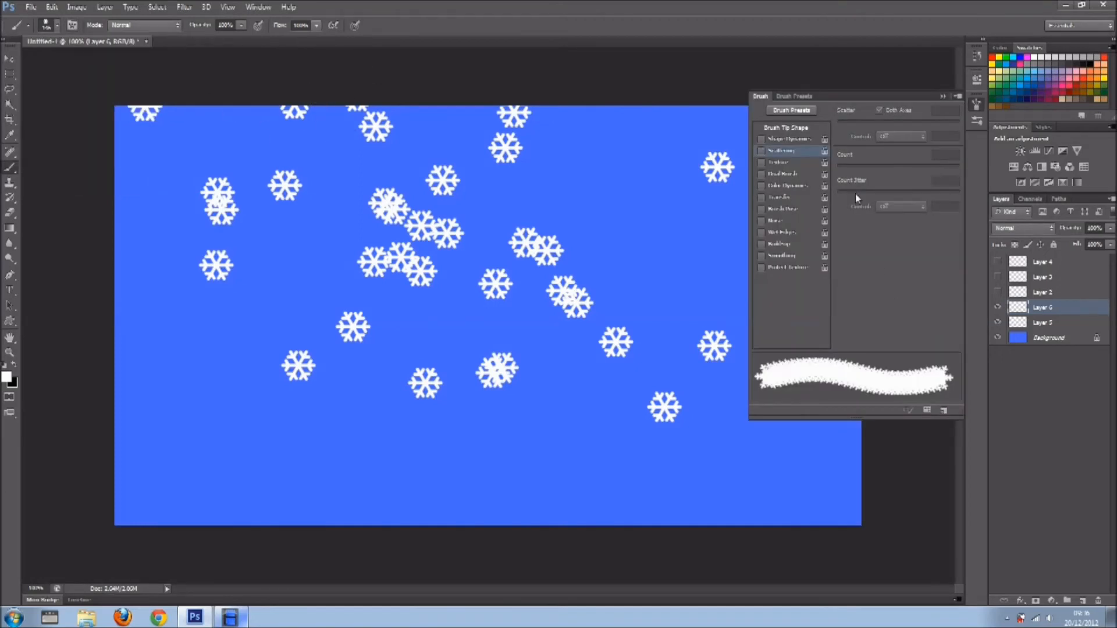
Set the solid-centred snowflake brush to about 240% spacing and 40 px size, with scattering on at 1000% and count 2.
{"action": "left_click", "coordinate": [795, 129]}
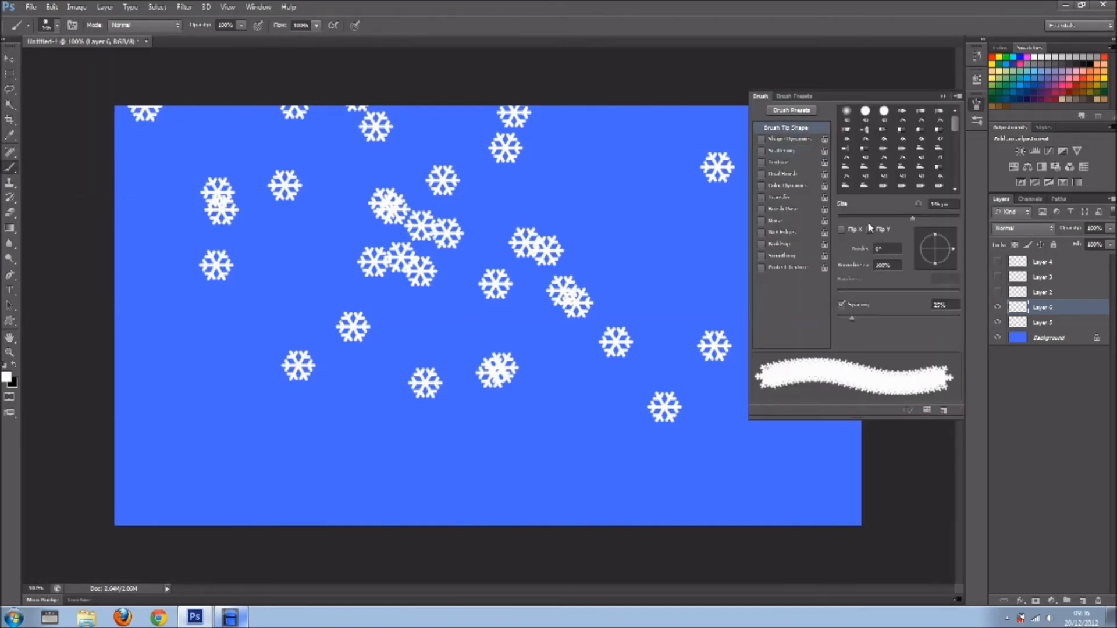
{"action": "left_click_drag", "start_coordinate": [894, 318], "coordinate": [932, 318]}
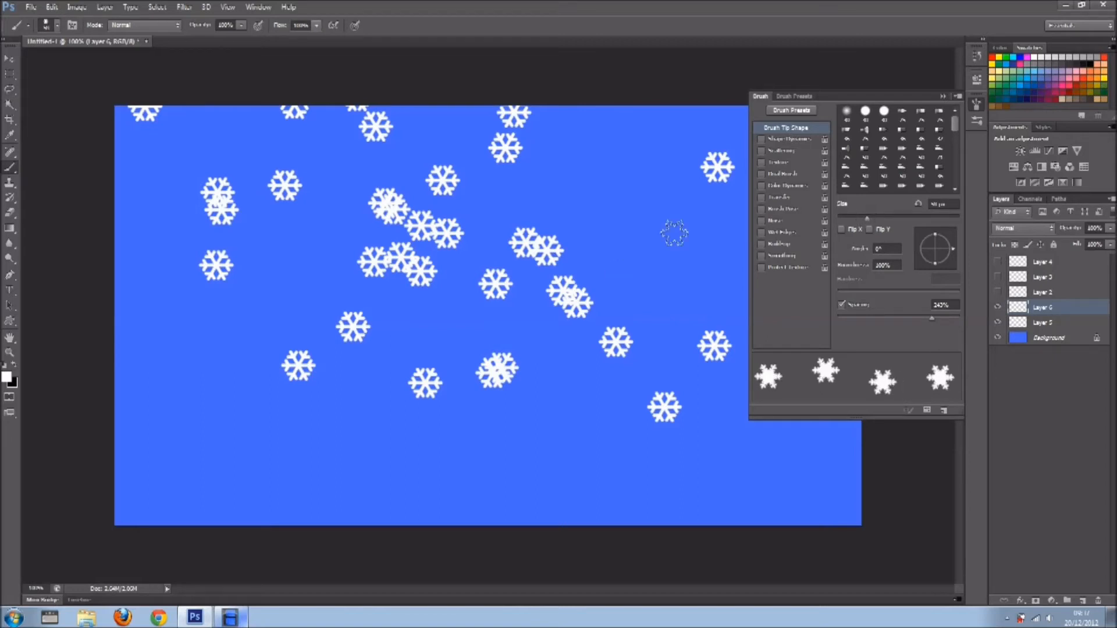
{"action": "left_click_drag", "start_coordinate": [830, 215], "coordinate": [854, 218]}
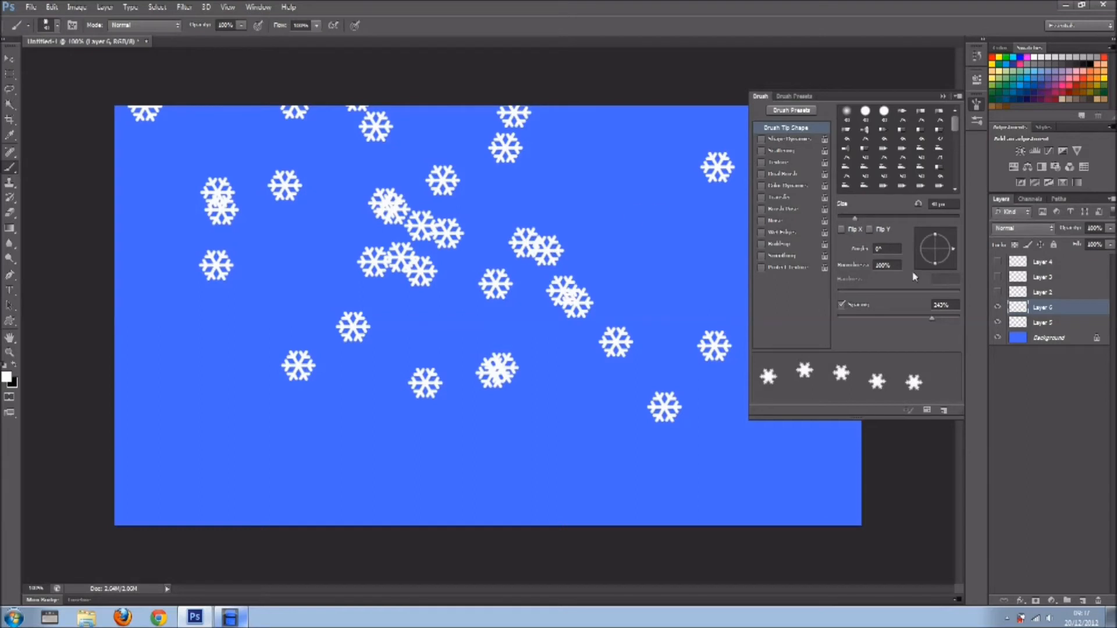
{"action": "left_click", "coordinate": [789, 150]}
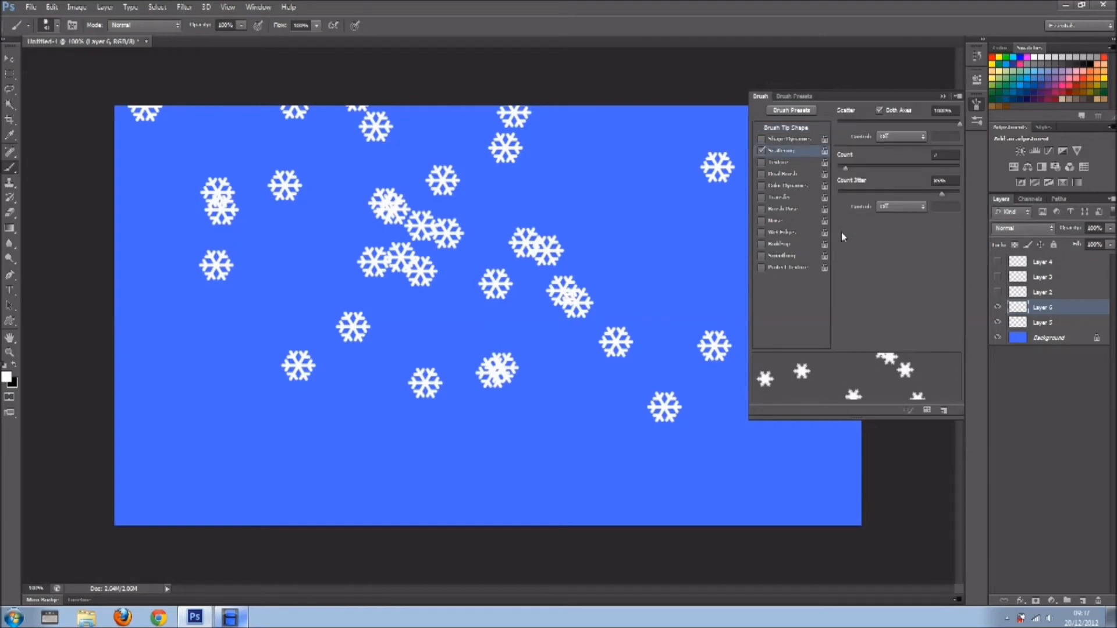
Paint small white scattered snowflakes along the canvas's lower edge and stamp a few more near its left side and upper right.
{"action": "mouse_move", "coordinate": [206, 442]}
{"action": "left_mouse_down"}
{"action": "mouse_move", "coordinate": [780, 474]}
{"action": "mouse_move", "coordinate": [822, 487]}
{"action": "left_mouse_up"}
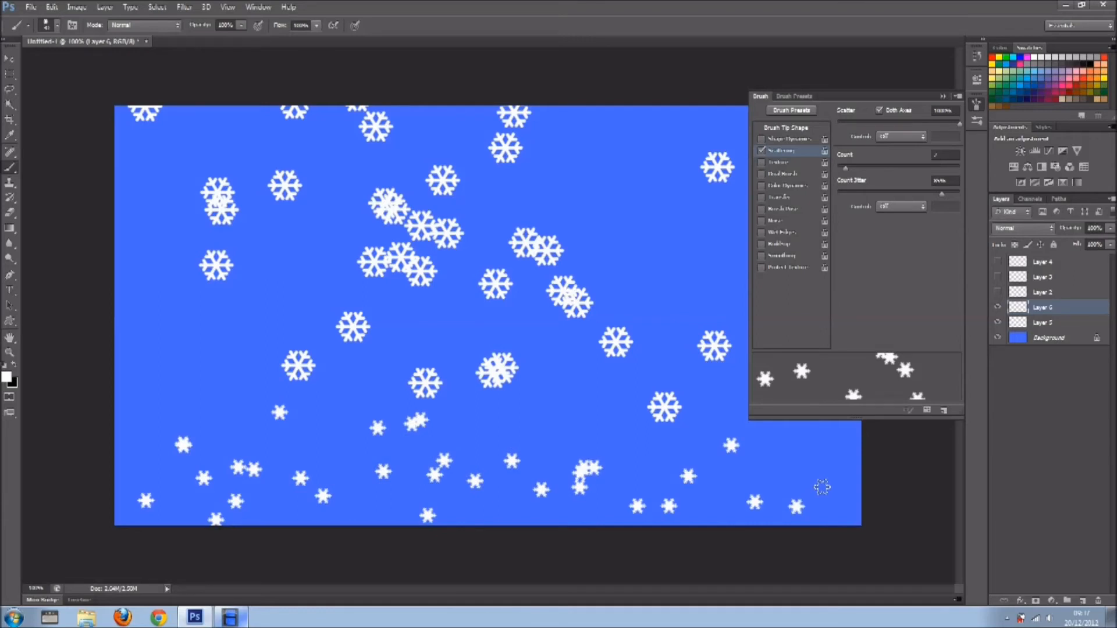
{"action": "key", "text": "ctrl+z"}
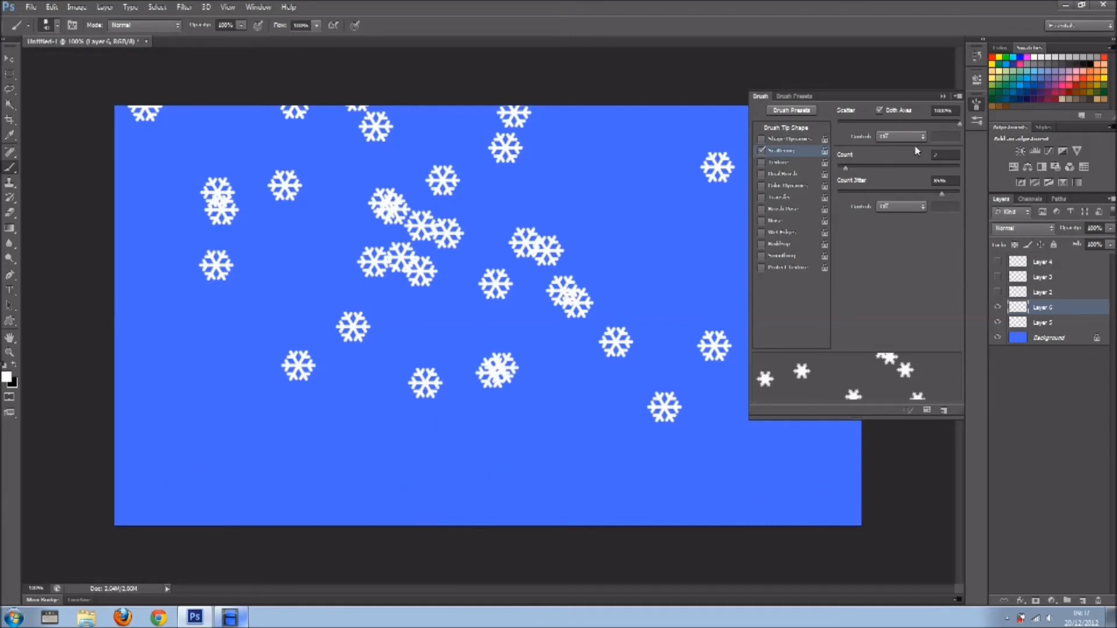
{"action": "left_click_drag", "start_coordinate": [125, 486], "coordinate": [803, 483]}
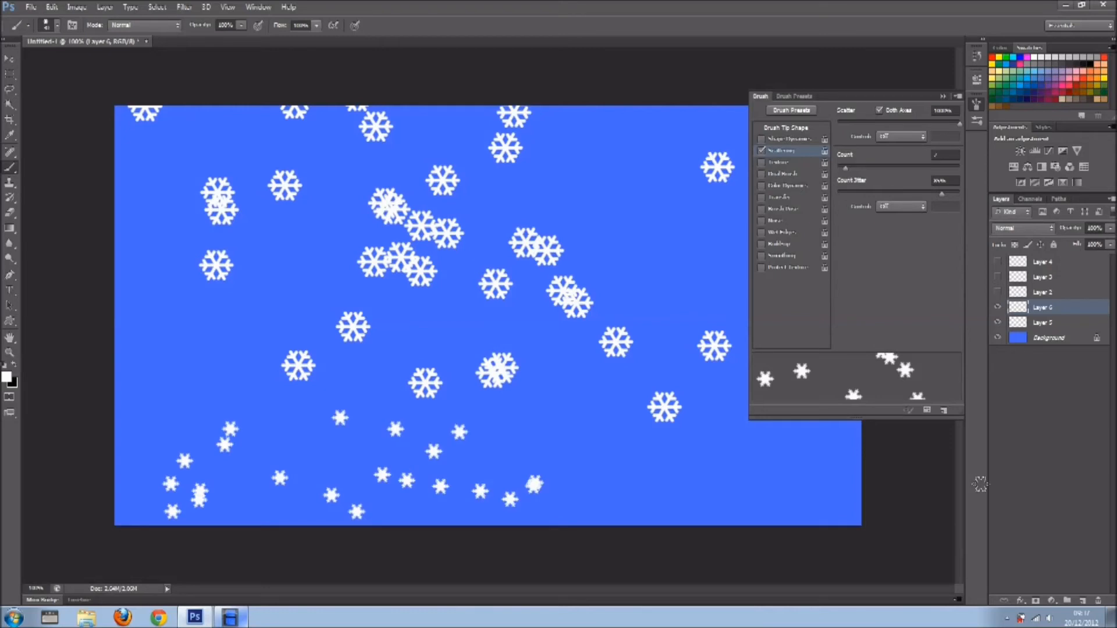
{"action": "left_click", "coordinate": [162, 334]}
{"action": "left_click", "coordinate": [162, 334]}
{"action": "left_click", "coordinate": [618, 159]}
{"action": "left_click", "coordinate": [724, 248]}
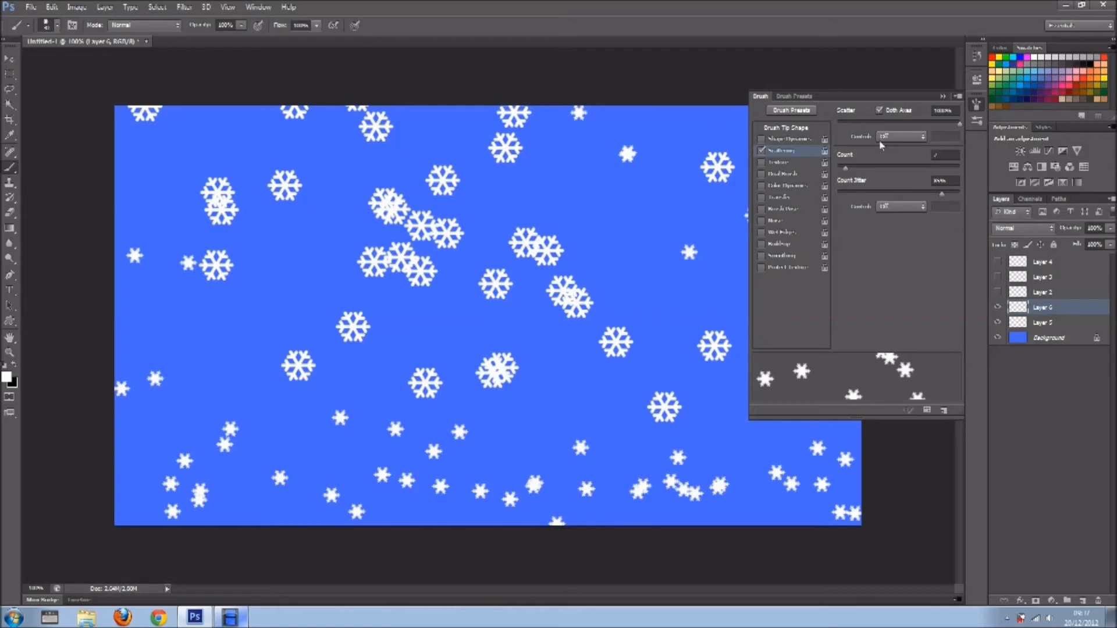
Add another empty layer above the painted snowflakes and choose the thin-armed six-pointed snowflake brush preset.
{"action": "left_click", "coordinate": [1083, 601]}
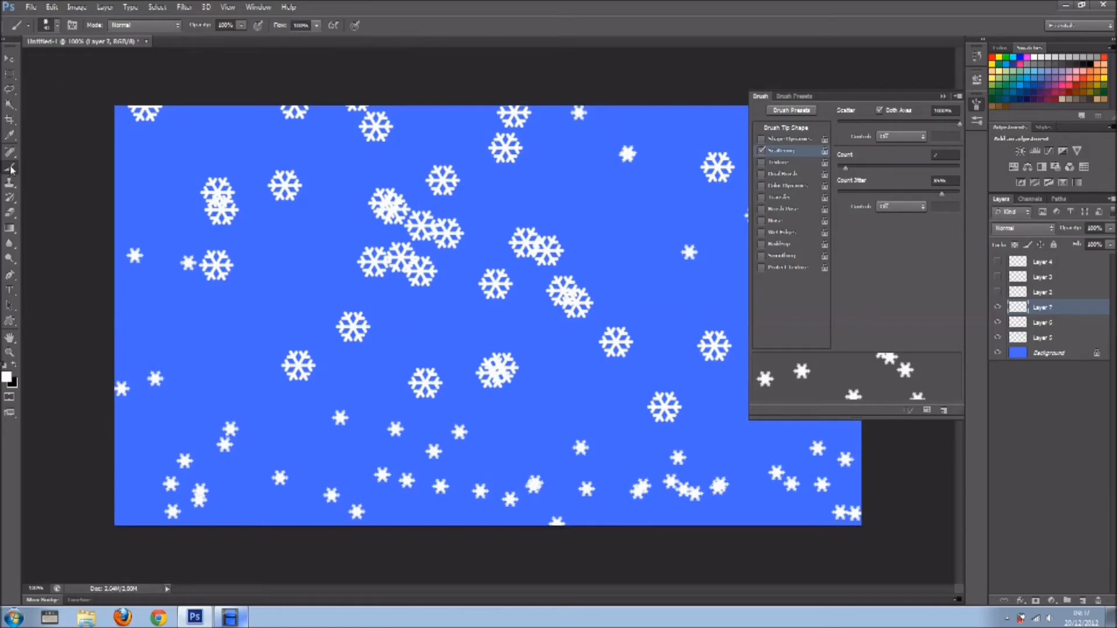
{"action": "left_click", "coordinate": [48, 25]}
{"action": "left_click", "coordinate": [41, 170]}
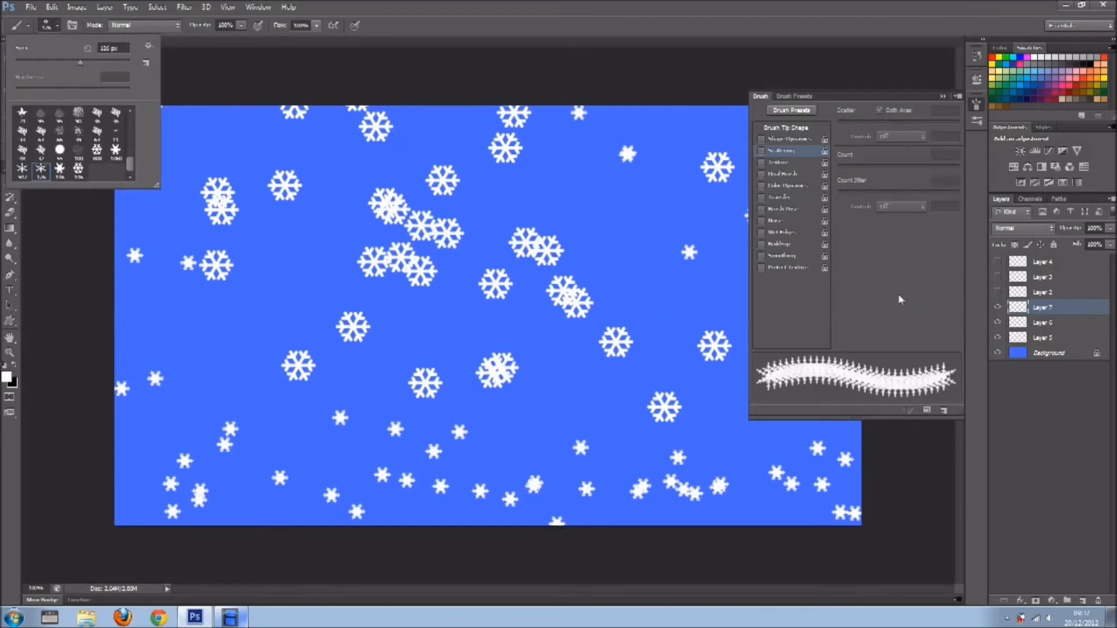
{"action": "left_click", "coordinate": [895, 252]}
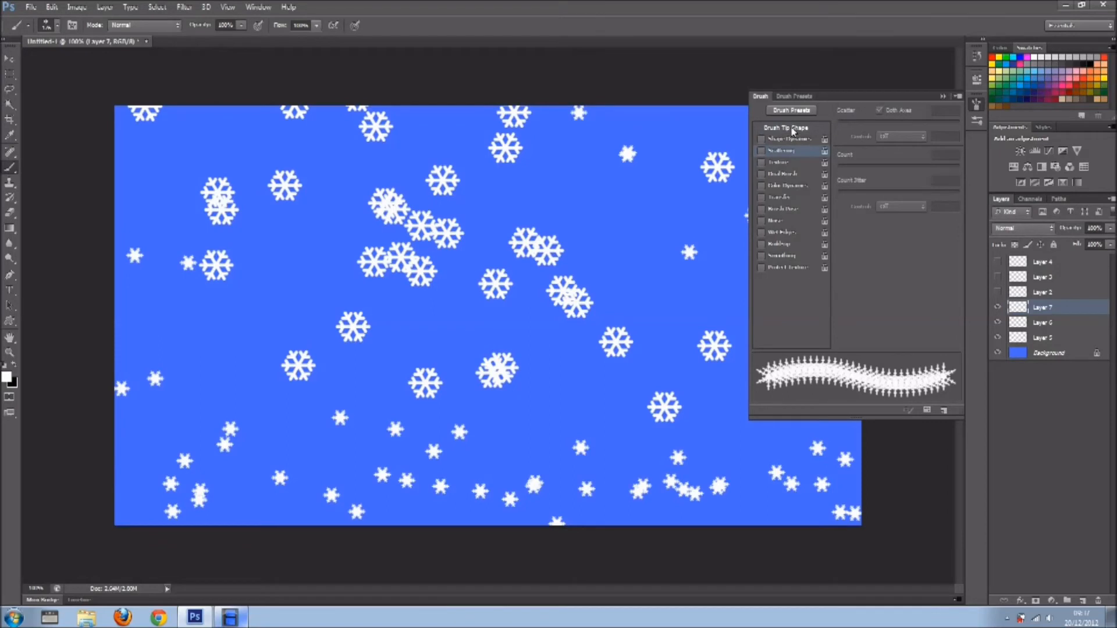
Set the thin-armed snowflake brush to about 48 px size and 224% spacing, and turn scattering on.
{"action": "left_click", "coordinate": [792, 129]}
{"action": "mouse_move", "coordinate": [907, 218]}
{"action": "left_mouse_down"}
{"action": "mouse_move", "coordinate": [853, 216]}
{"action": "mouse_move", "coordinate": [866, 218]}
{"action": "left_mouse_up"}
{"action": "left_click_drag", "start_coordinate": [924, 318], "coordinate": [931, 319]}
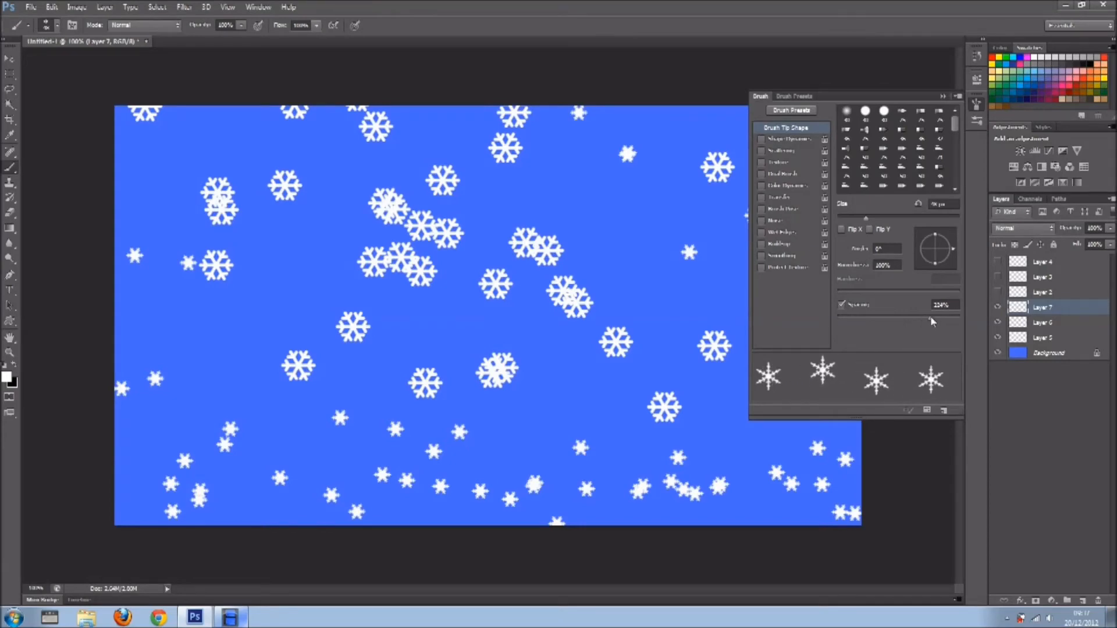
{"action": "left_click", "coordinate": [796, 149]}
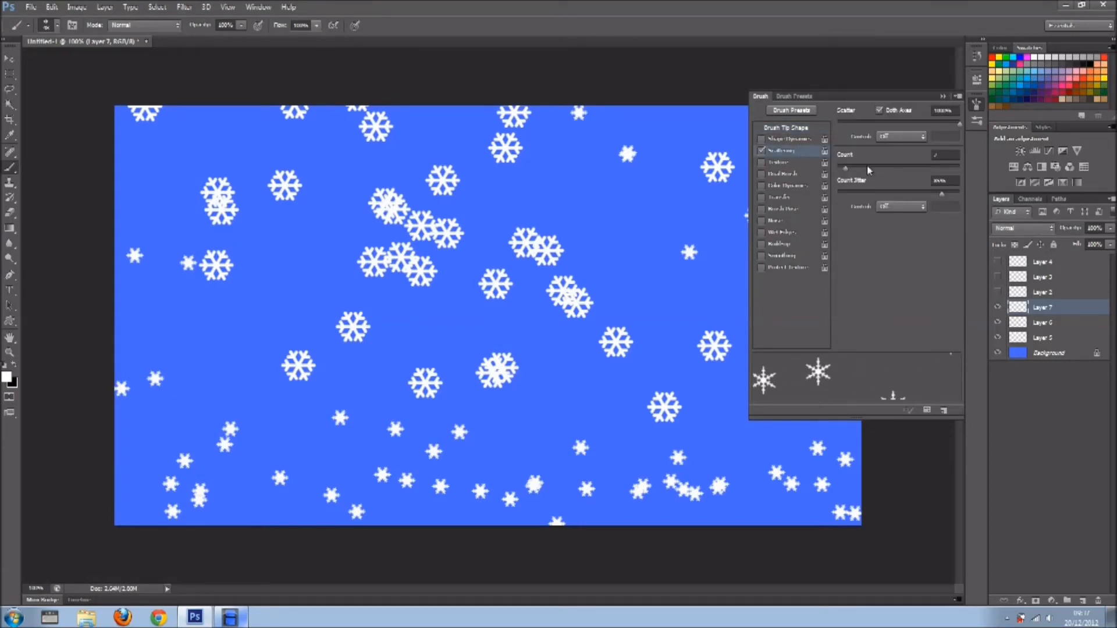
{"action": "left_click", "coordinate": [943, 96]}
Paint scattered thin white snowflakes in diagonal sweeps across the whole canvas on the new layer.
{"action": "left_click_drag", "start_coordinate": [132, 175], "coordinate": [361, 417]}
{"action": "left_click_drag", "start_coordinate": [900, 338], "coordinate": [867, 307]}
{"action": "mouse_move", "coordinate": [127, 453]}
{"action": "left_mouse_down"}
{"action": "mouse_move", "coordinate": [396, 179]}
{"action": "mouse_move", "coordinate": [465, 166]}
{"action": "left_mouse_up"}
{"action": "left_click_drag", "start_coordinate": [850, 217], "coordinate": [529, 218]}
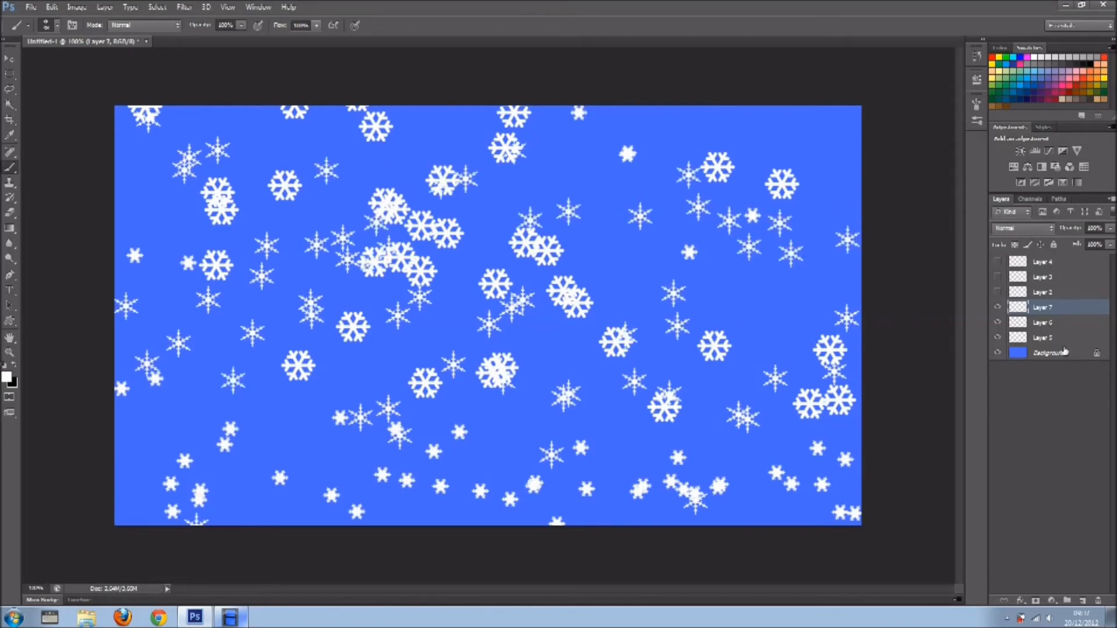
Toggle the visibility of Layers 2, 3 and 4 to compare the snowflakes with and without the tree and star.
{"action": "left_click_drag", "start_coordinate": [999, 292], "coordinate": [1000, 262]}
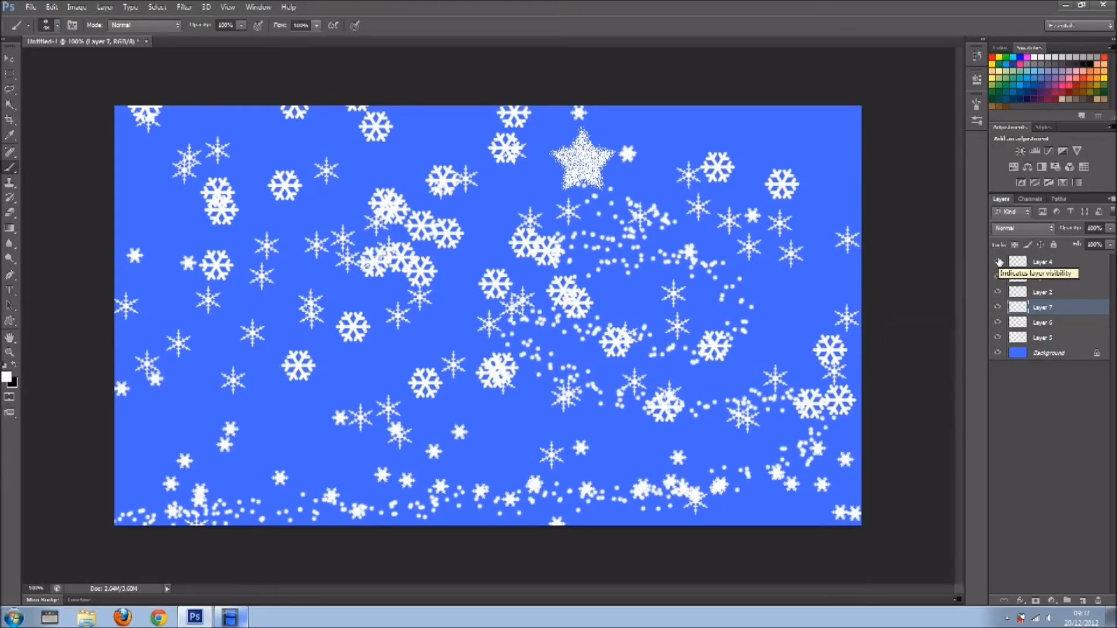
{"action": "left_click_drag", "start_coordinate": [998, 262], "coordinate": [998, 278]}
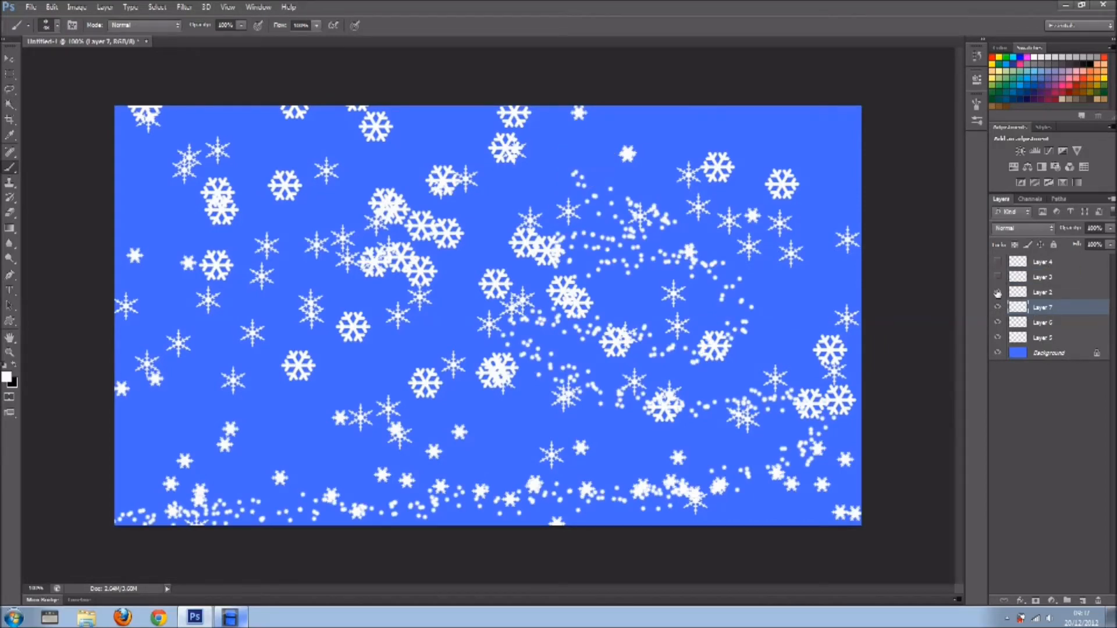
{"action": "left_click", "coordinate": [998, 293]}
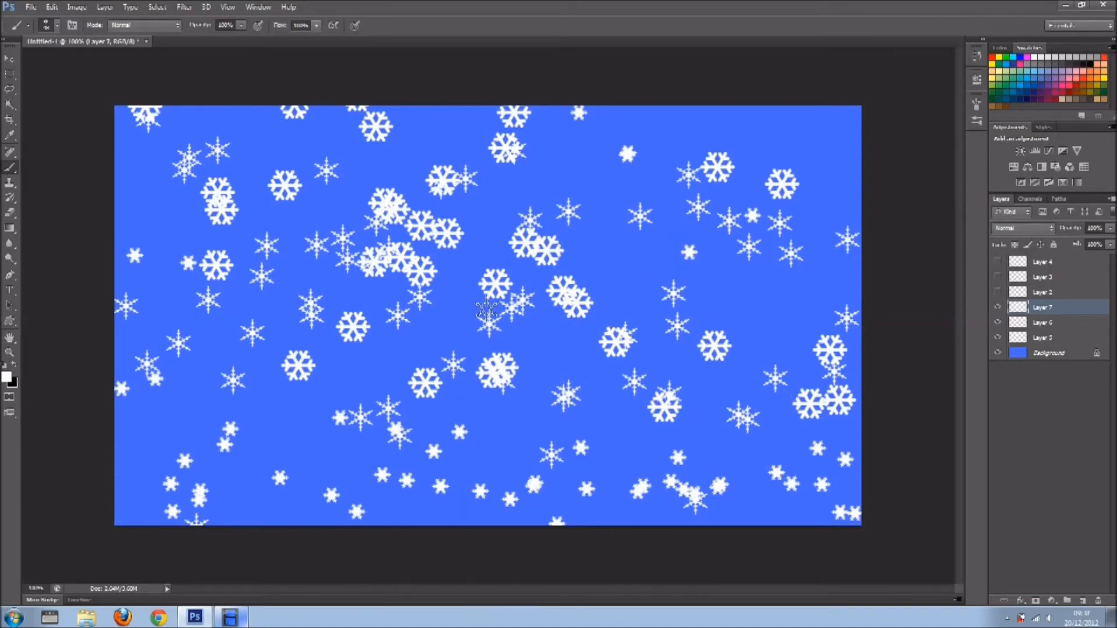
{"action": "left_click_drag", "start_coordinate": [998, 293], "coordinate": [999, 256]}
{"action": "left_click", "coordinate": [999, 277]}
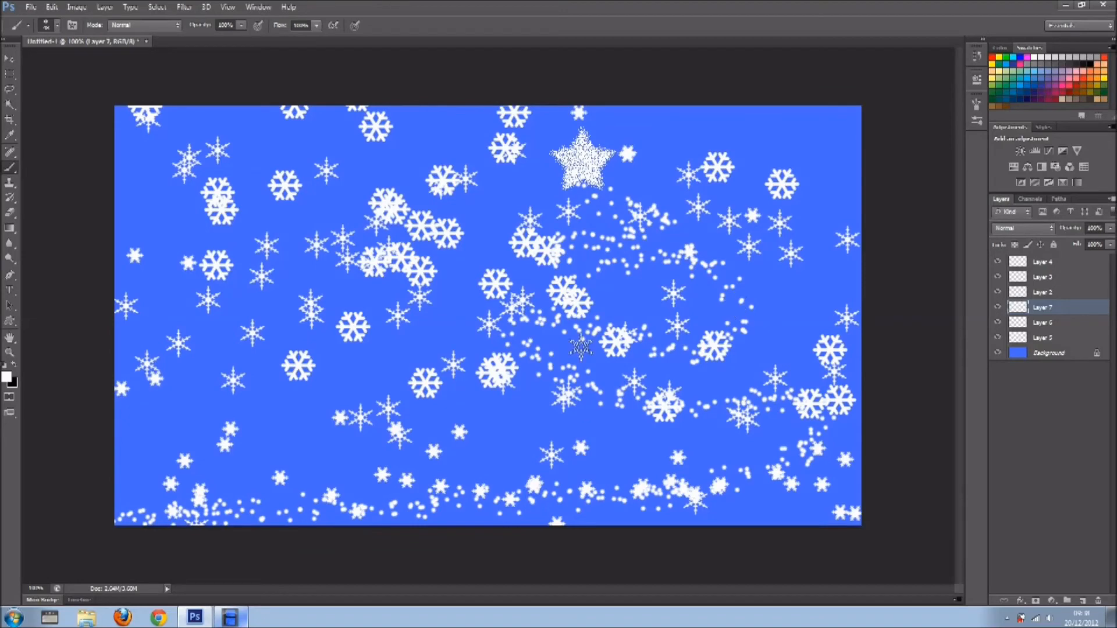
{"action": "left_click_drag", "start_coordinate": [998, 262], "coordinate": [998, 293]}
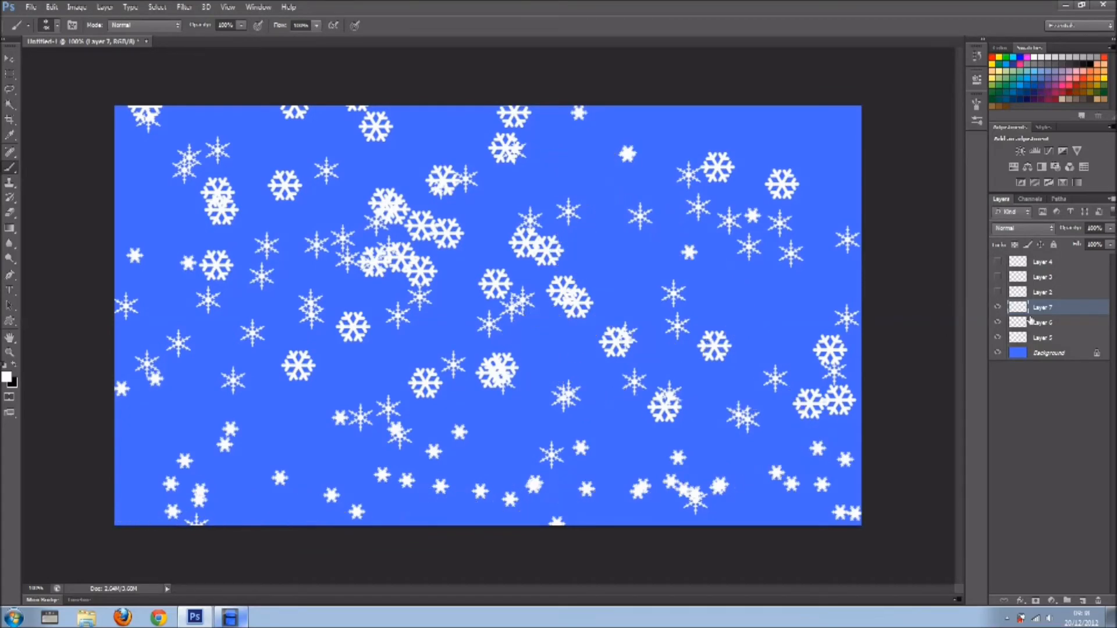
Group the three snowflake layers, Layer 5 to Layer 7, and reduce the group's opacity to 27%.
{"action": "left_click", "coordinate": [1058, 339], "text": "shift"}
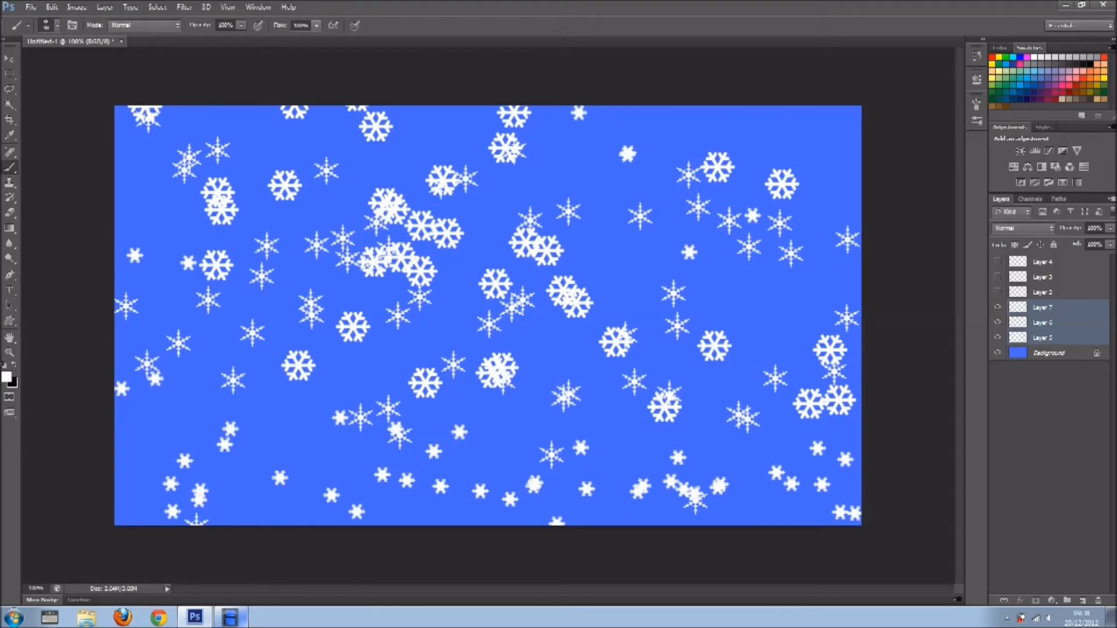
{"action": "left_click", "coordinate": [1067, 601]}
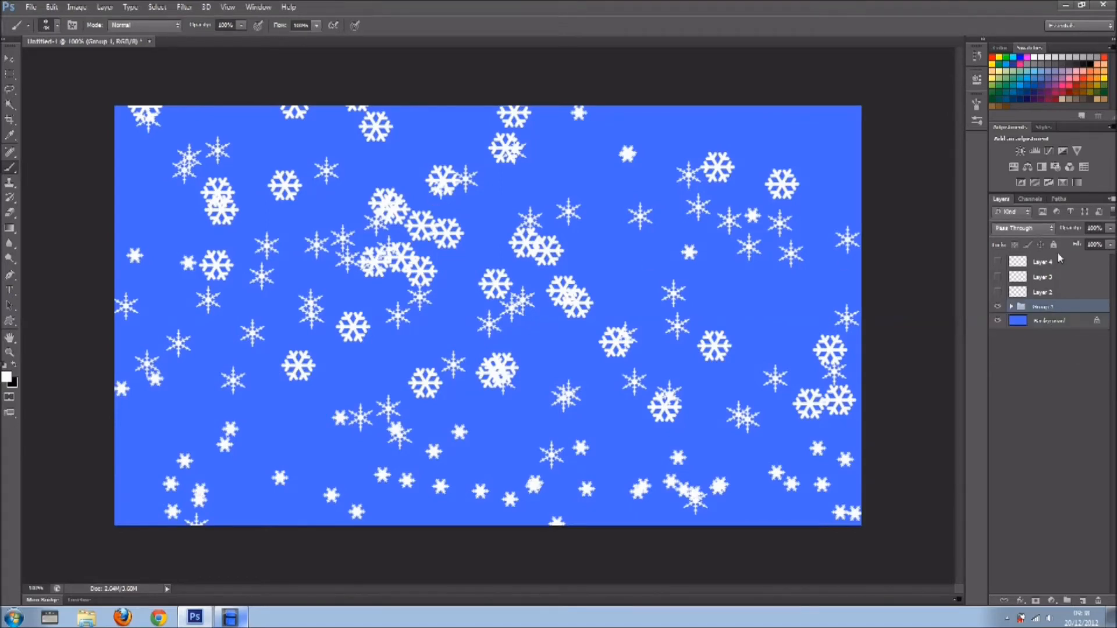
{"action": "left_click_drag", "start_coordinate": [1077, 232], "coordinate": [1035, 229]}
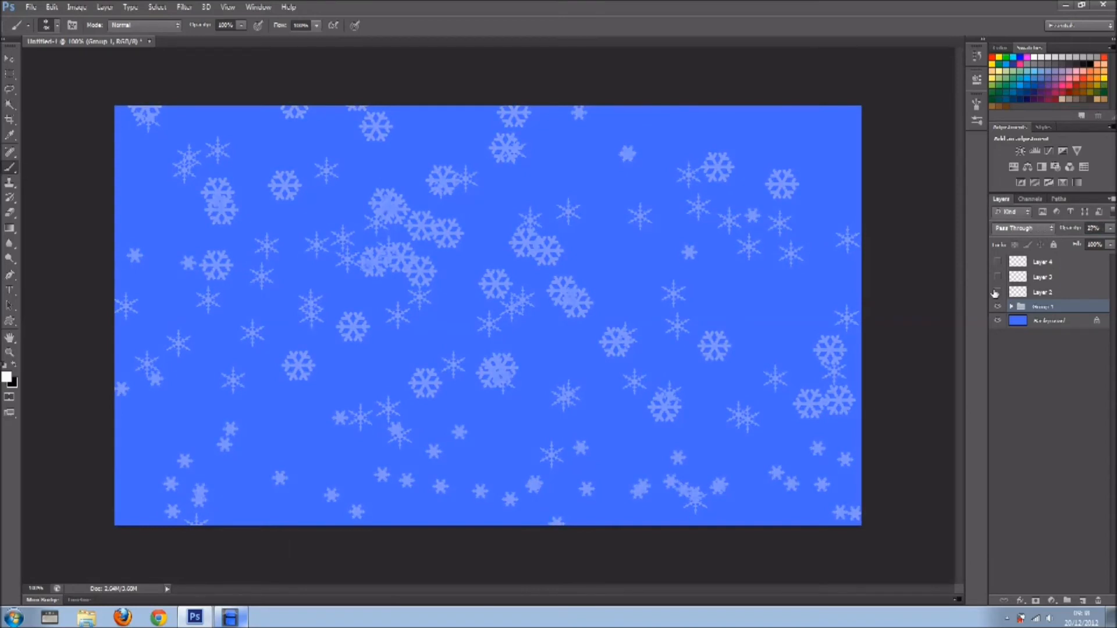
Show Layers 2, 3 and 4 again and add an empty layer above Layer 4.
{"action": "left_click_drag", "start_coordinate": [996, 295], "coordinate": [999, 265]}
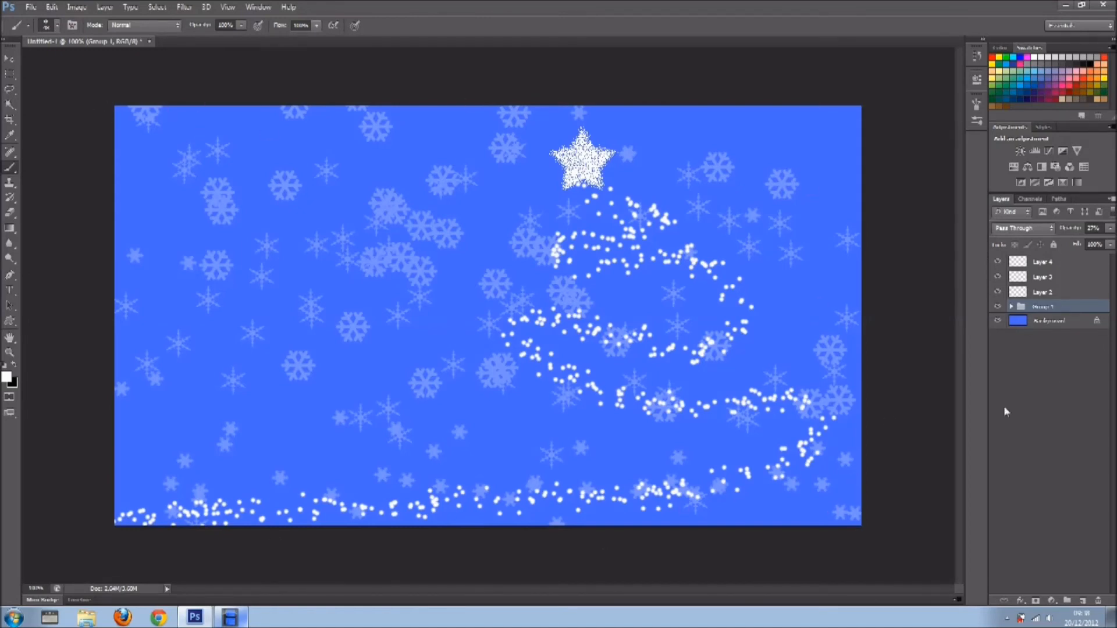
{"action": "left_click", "coordinate": [1058, 269]}
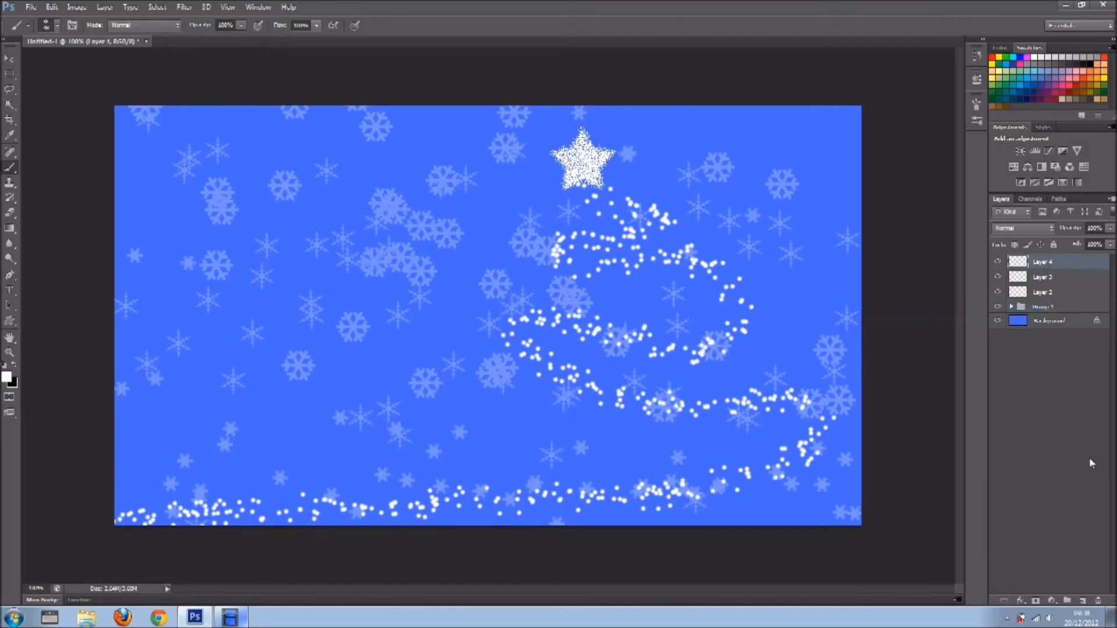
{"action": "left_click", "coordinate": [1085, 601]}
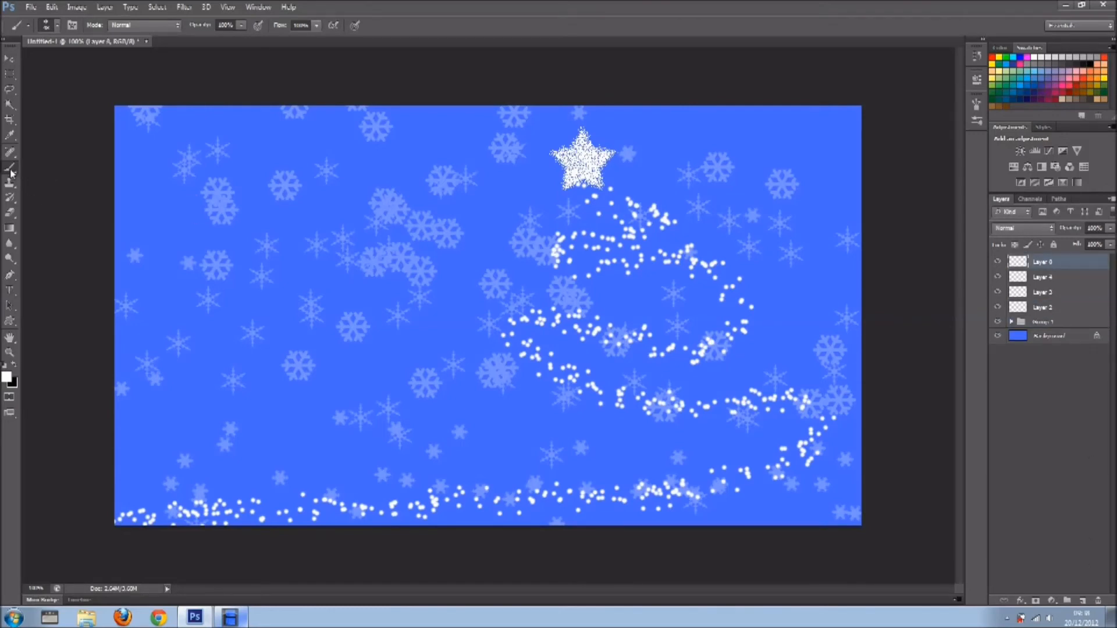
Choose the soft round brush preset without scattering and set its painting mode to Dissolve.
{"action": "left_click", "coordinate": [57, 26]}
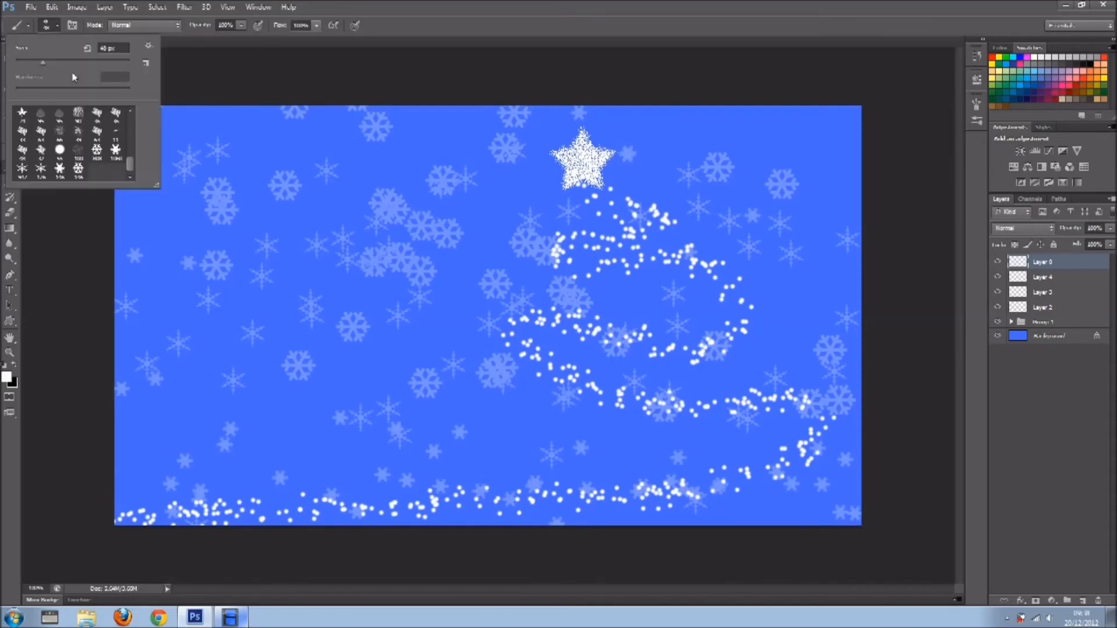
{"action": "left_click", "coordinate": [78, 115]}
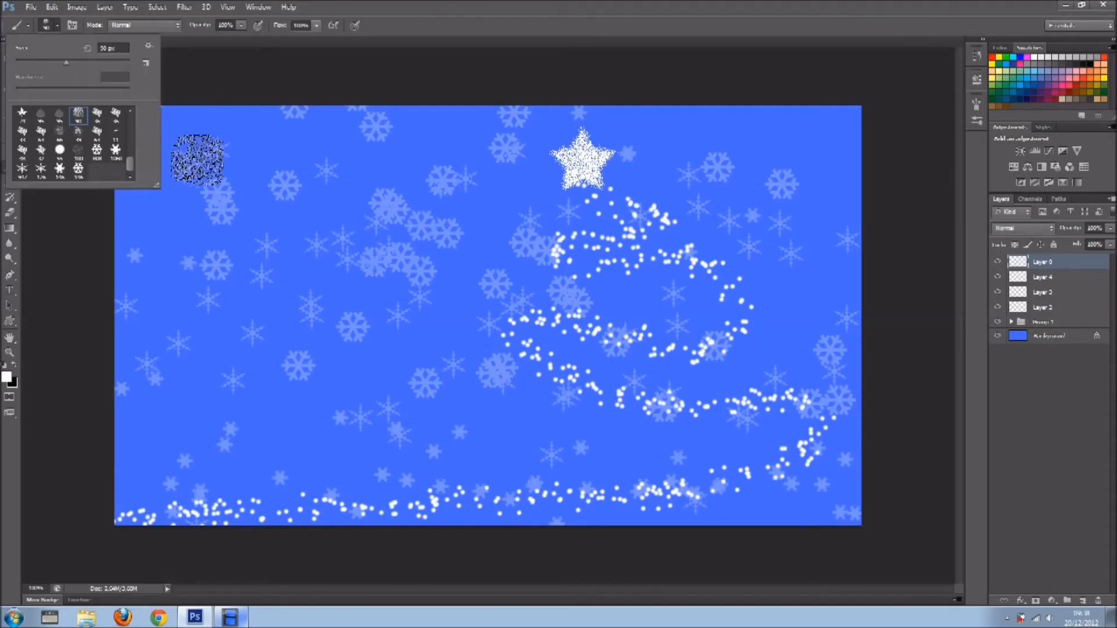
{"action": "left_click_drag", "start_coordinate": [131, 167], "coordinate": [131, 125]}
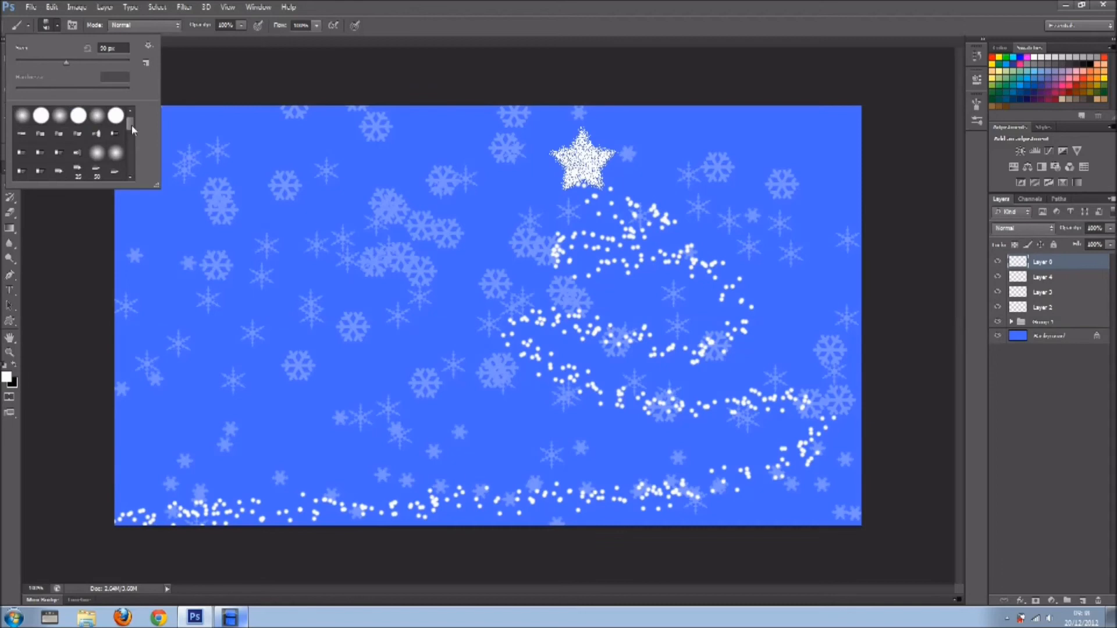
{"action": "left_click", "coordinate": [22, 116]}
{"action": "left_click", "coordinate": [73, 25]}
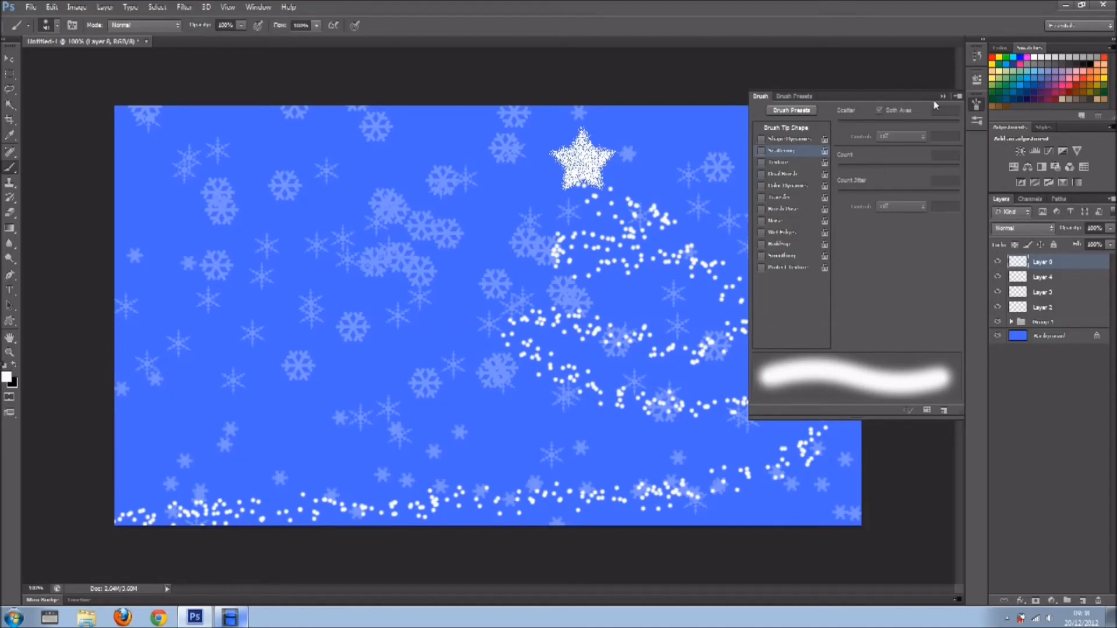
{"action": "left_click", "coordinate": [977, 105]}
{"action": "left_click", "coordinate": [172, 25]}
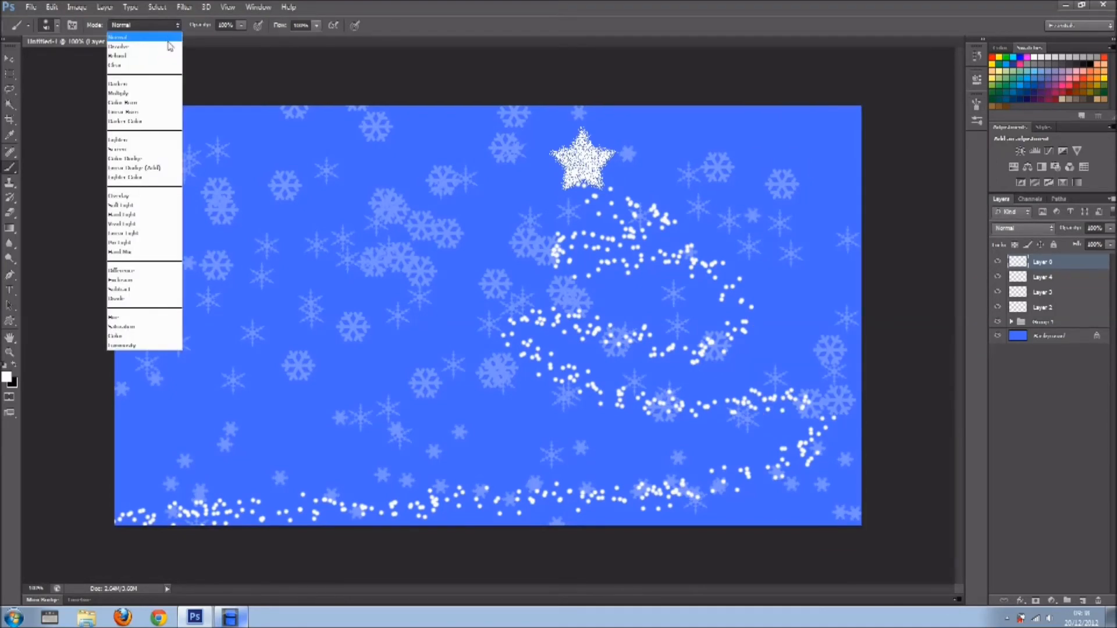
{"action": "left_click", "coordinate": [166, 46]}
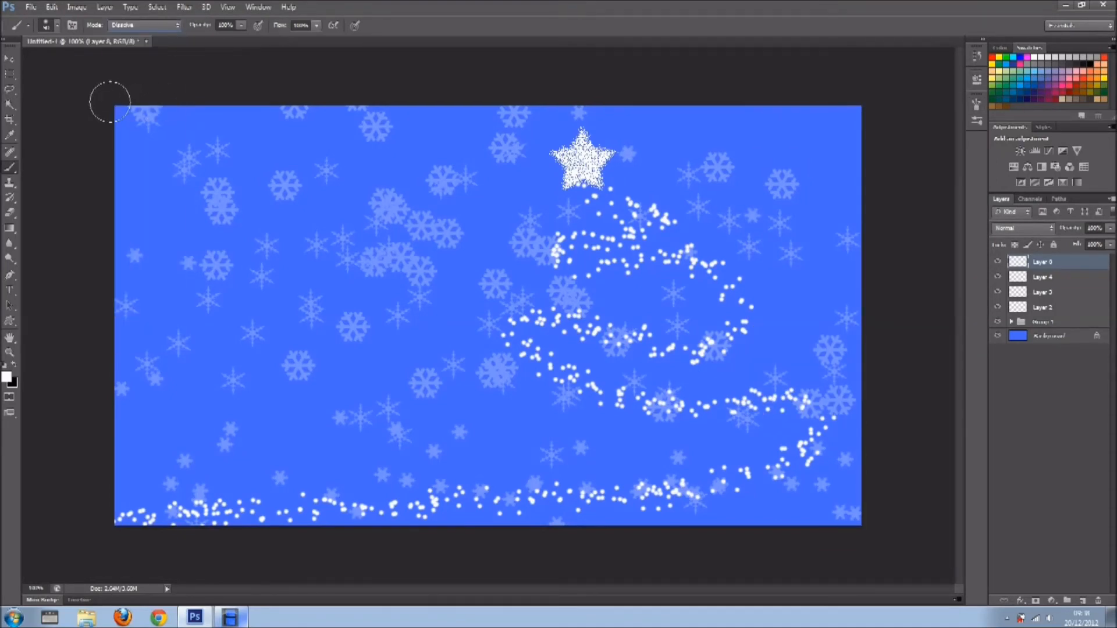
Paint a speckled white frame along all four canvas edges with straight strokes from corner to corner.
{"action": "left_click", "coordinate": [110, 102]}
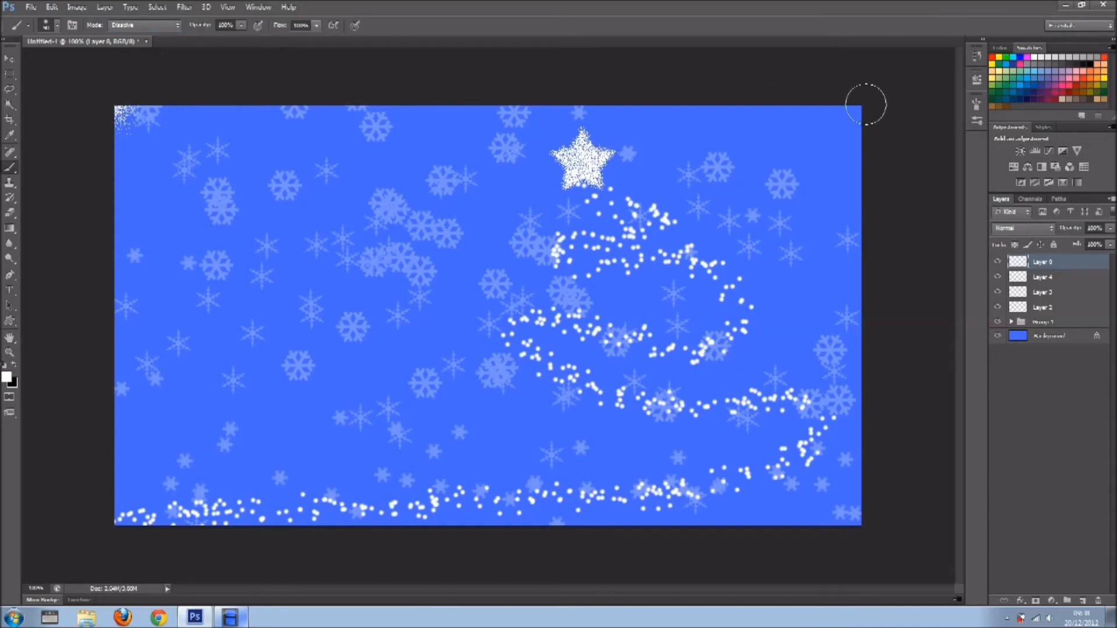
{"action": "left_click", "coordinate": [868, 103], "text": "shift"}
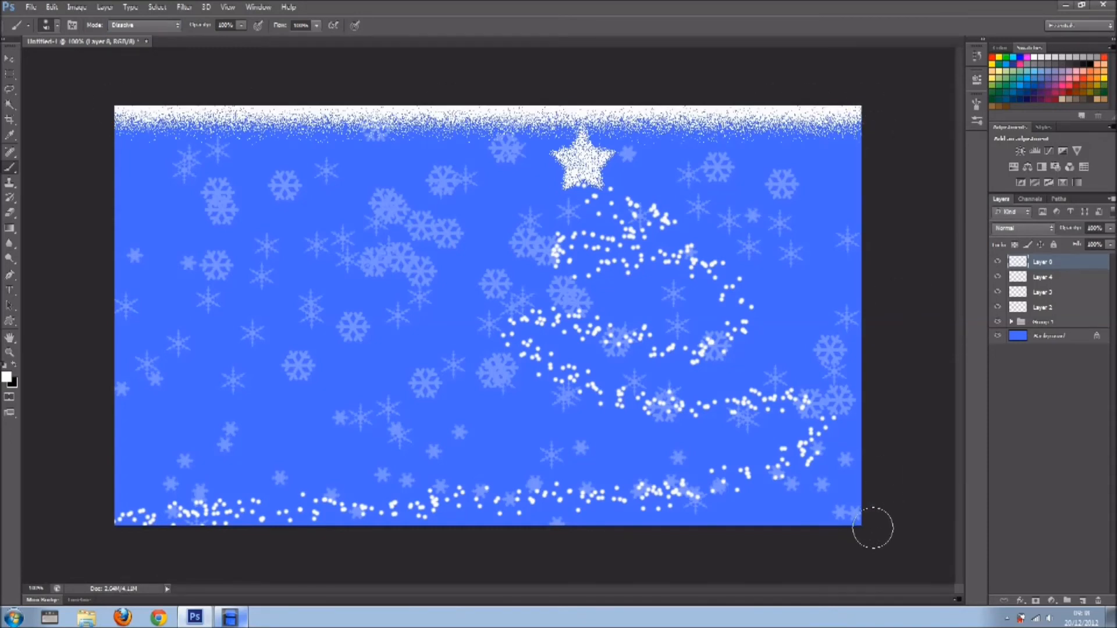
{"action": "left_click", "coordinate": [868, 540], "text": "shift"}
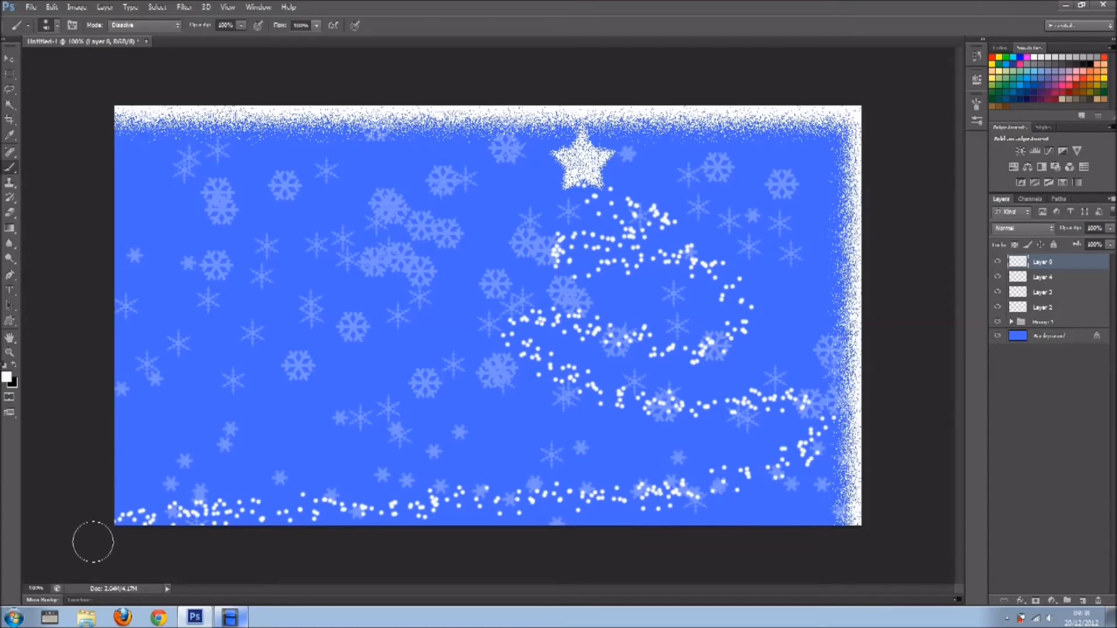
{"action": "left_click", "coordinate": [85, 530], "text": "shift"}
{"action": "left_click", "coordinate": [108, 102], "text": "shift"}
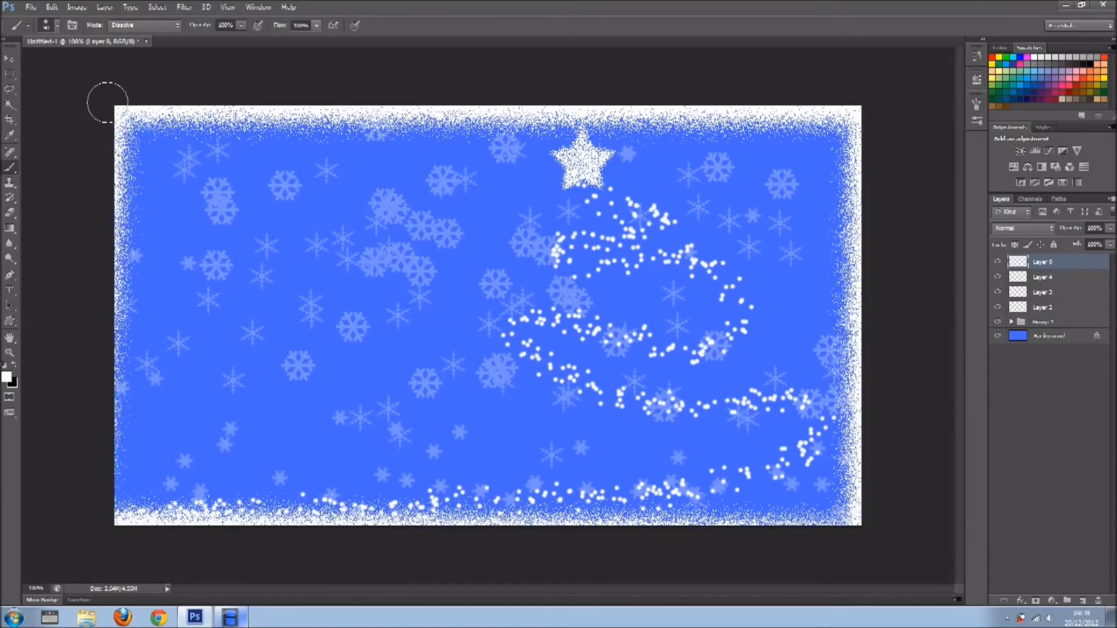
{"action": "left_click", "coordinate": [123, 555], "text": "shift"}
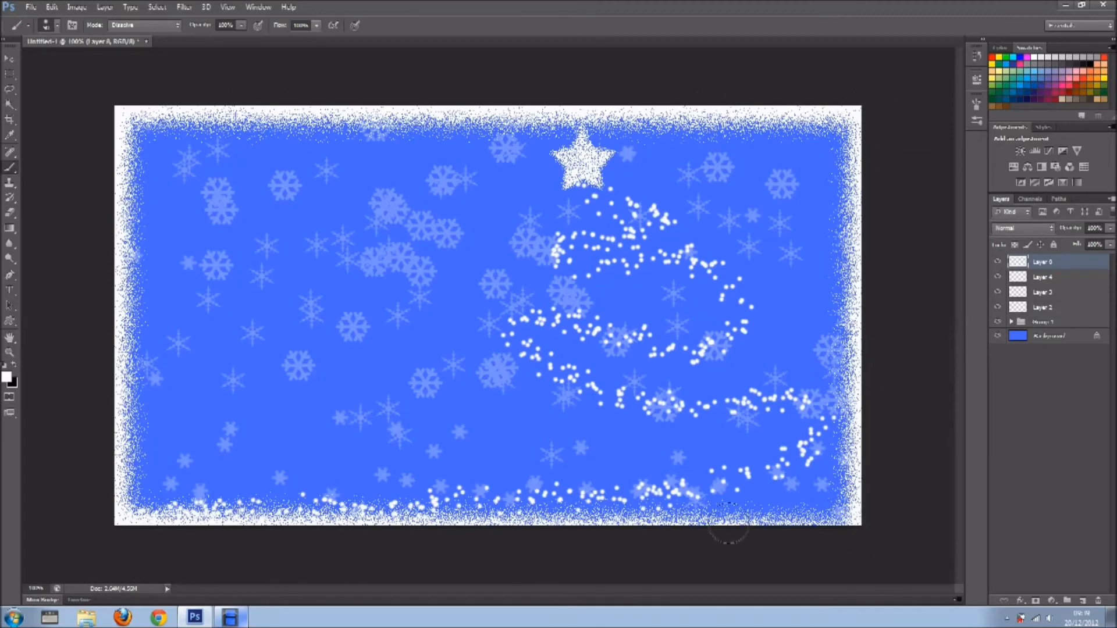
{"action": "left_click", "coordinate": [120, 528], "text": "shift"}
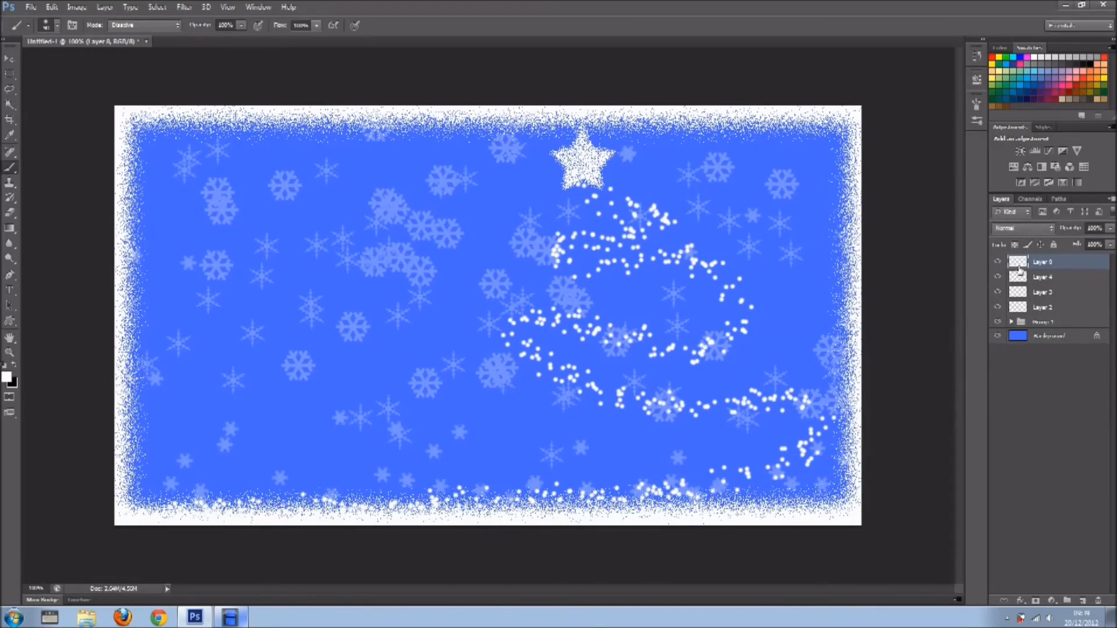
Hide the white frame layer and toggle Layers 2 and 3 to identify their contents, leaving both visible.
{"action": "left_click", "coordinate": [997, 262]}
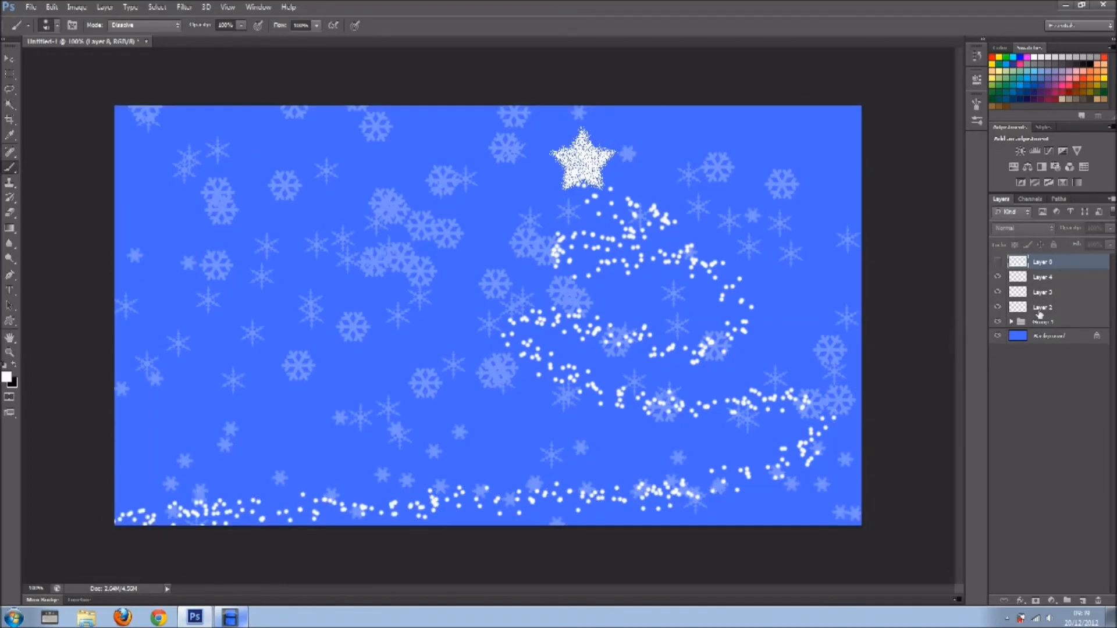
{"action": "left_click", "coordinate": [998, 306]}
{"action": "left_click", "coordinate": [998, 306]}
{"action": "left_click", "coordinate": [998, 293]}
{"action": "left_click", "coordinate": [999, 292]}
{"action": "left_click", "coordinate": [999, 292]}
{"action": "left_click", "coordinate": [999, 292]}
Try an Inner Glow effect in saturated red on Layer 3, the star layer.
{"action": "left_click", "coordinate": [1027, 297]}
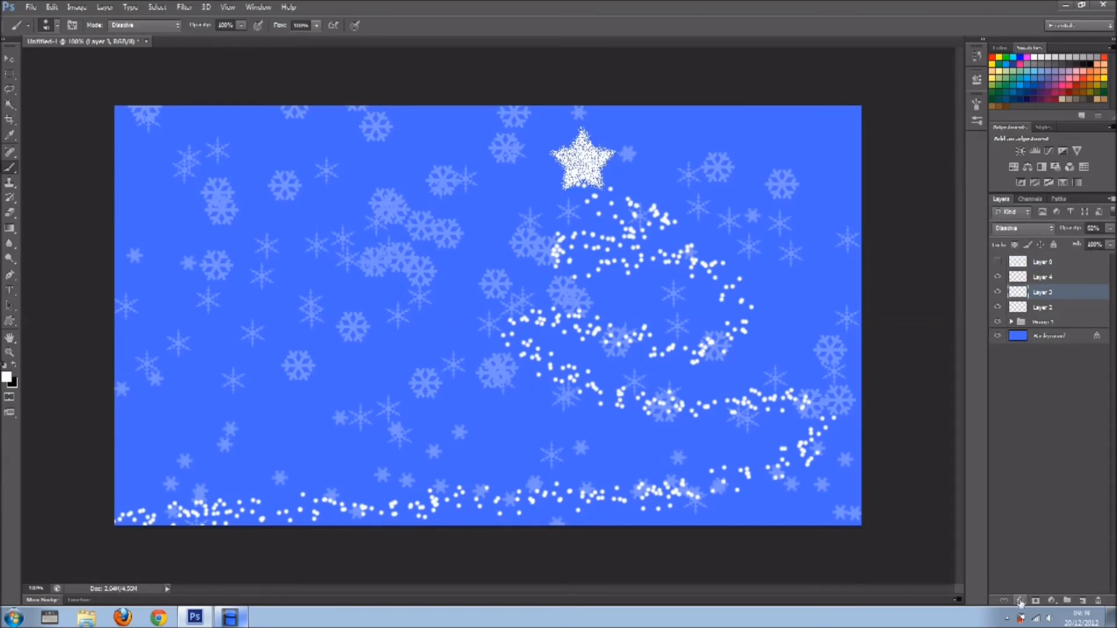
{"action": "left_click", "coordinate": [1019, 602]}
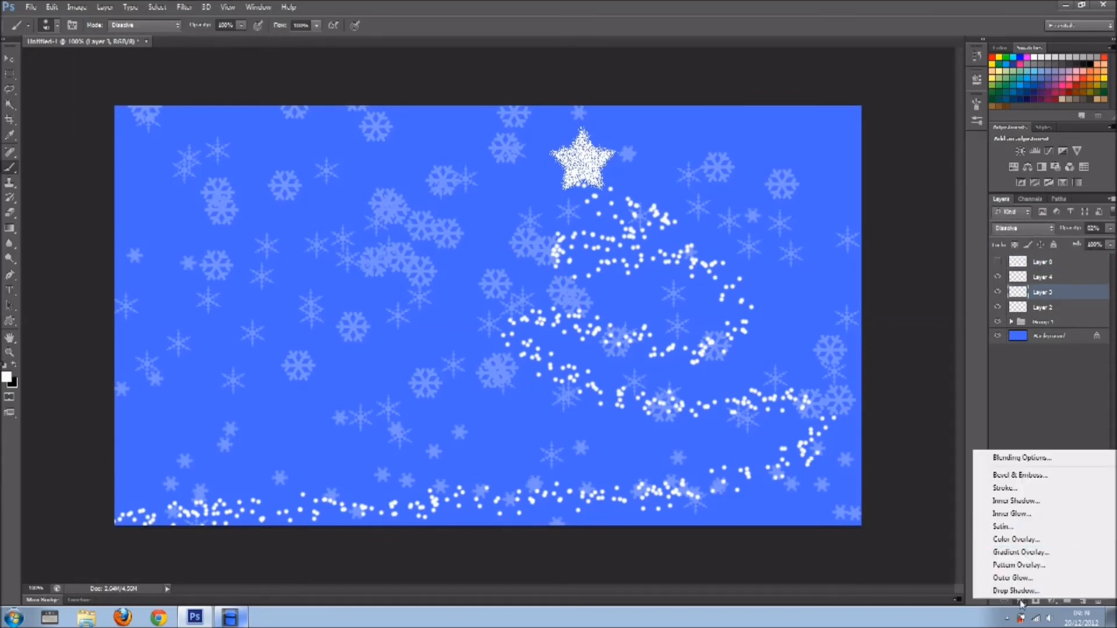
{"action": "left_click", "coordinate": [1027, 515]}
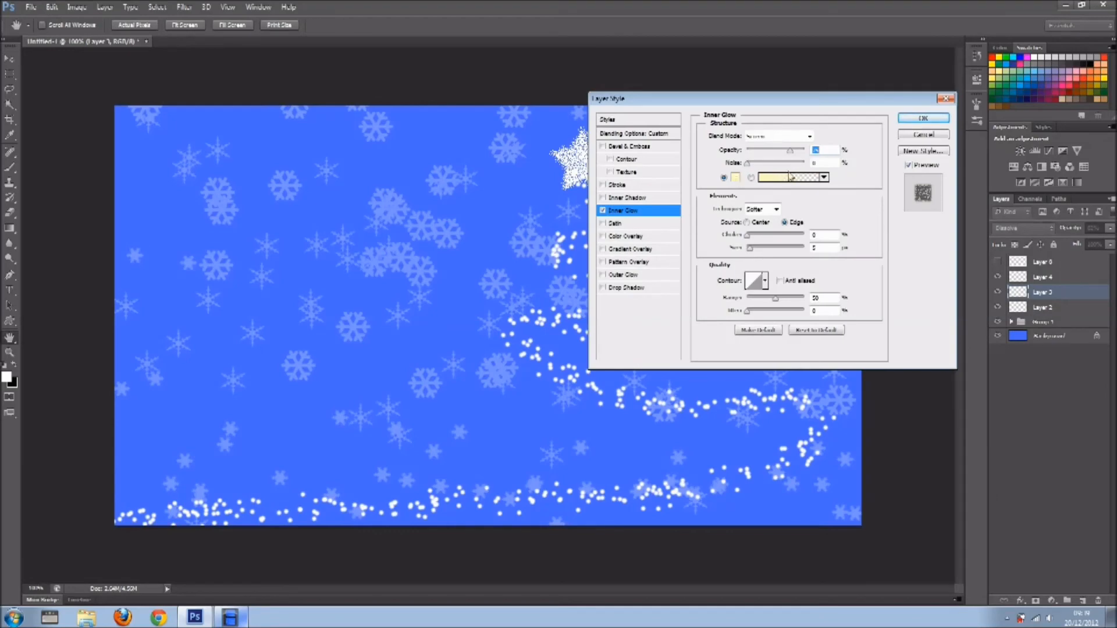
{"action": "left_click", "coordinate": [736, 178]}
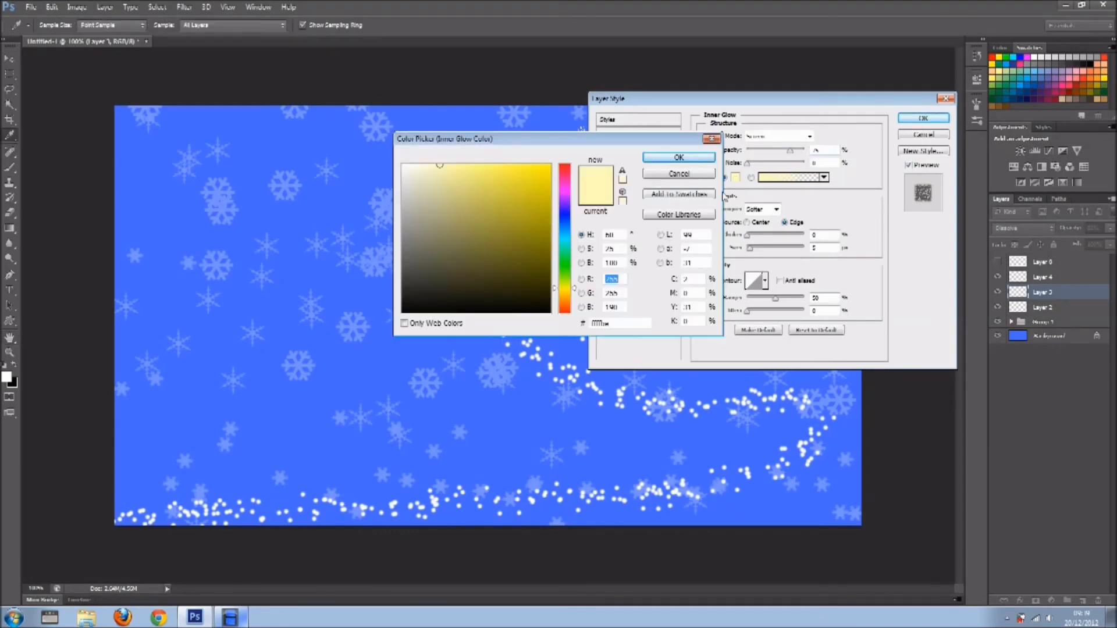
{"action": "left_click", "coordinate": [567, 186]}
{"action": "left_click_drag", "start_coordinate": [568, 174], "coordinate": [568, 165]}
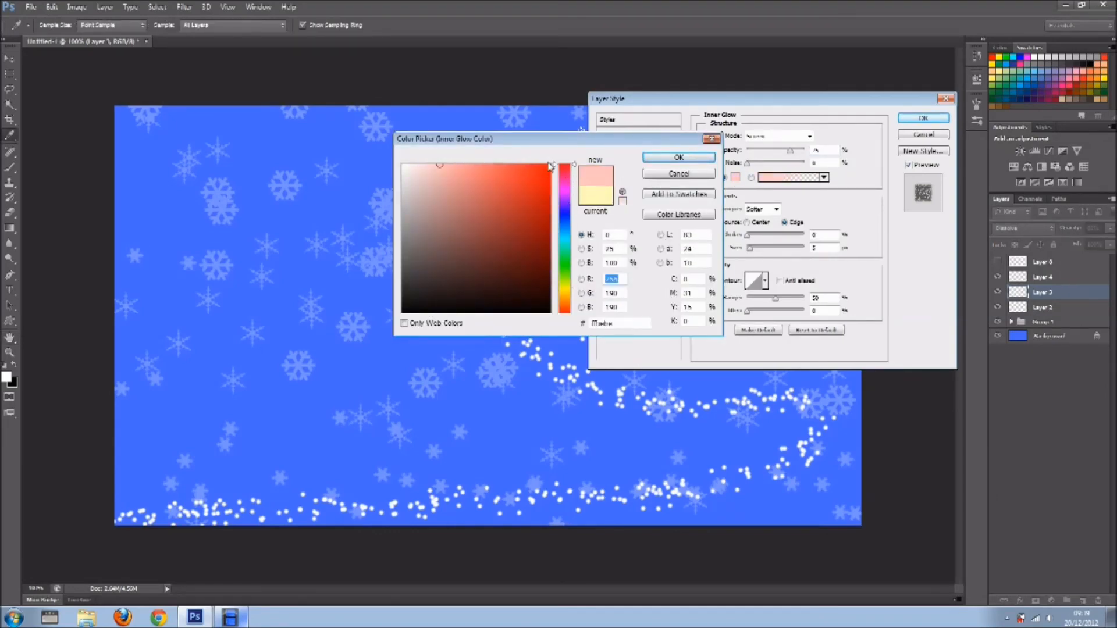
{"action": "left_click", "coordinate": [679, 157]}
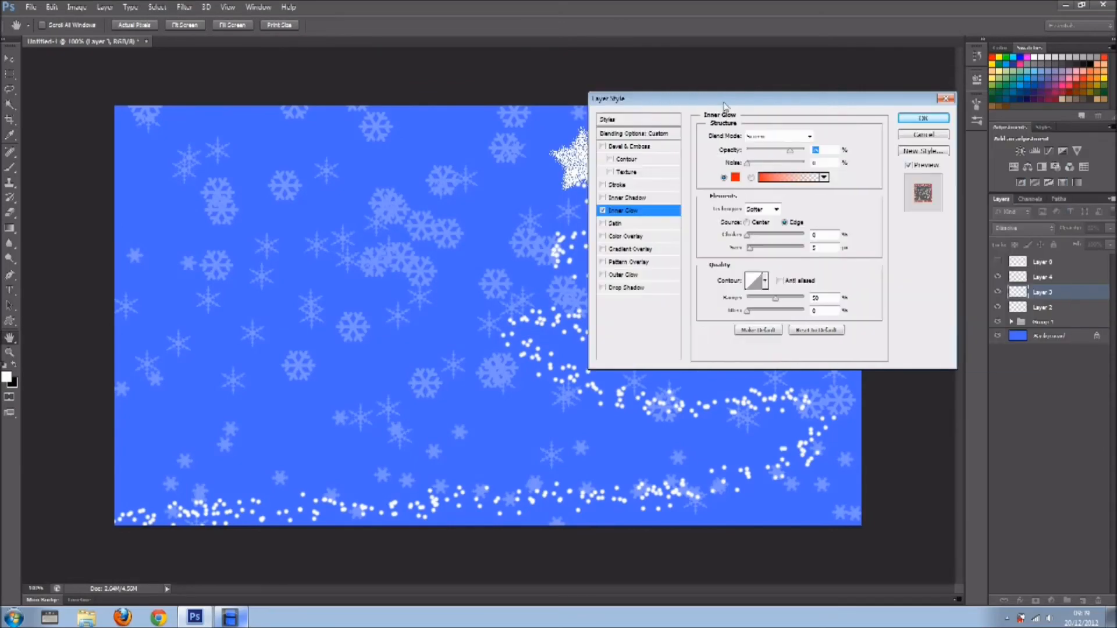
Try the inner glow at 100% opacity with a choke of about 20%, and switch the effect off.
{"action": "left_click_drag", "start_coordinate": [669, 98], "coordinate": [777, 99]}
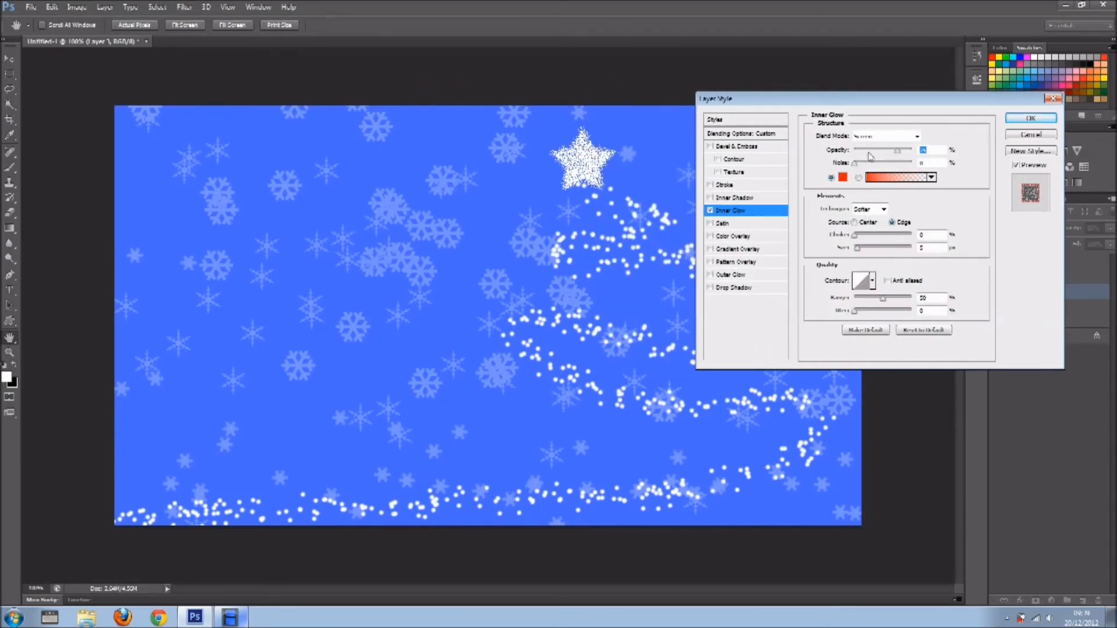
{"action": "left_click_drag", "start_coordinate": [899, 152], "coordinate": [913, 152]}
{"action": "left_click", "coordinate": [859, 236]}
{"action": "left_click_drag", "start_coordinate": [862, 240], "coordinate": [871, 240]}
{"action": "left_click", "coordinate": [711, 212]}
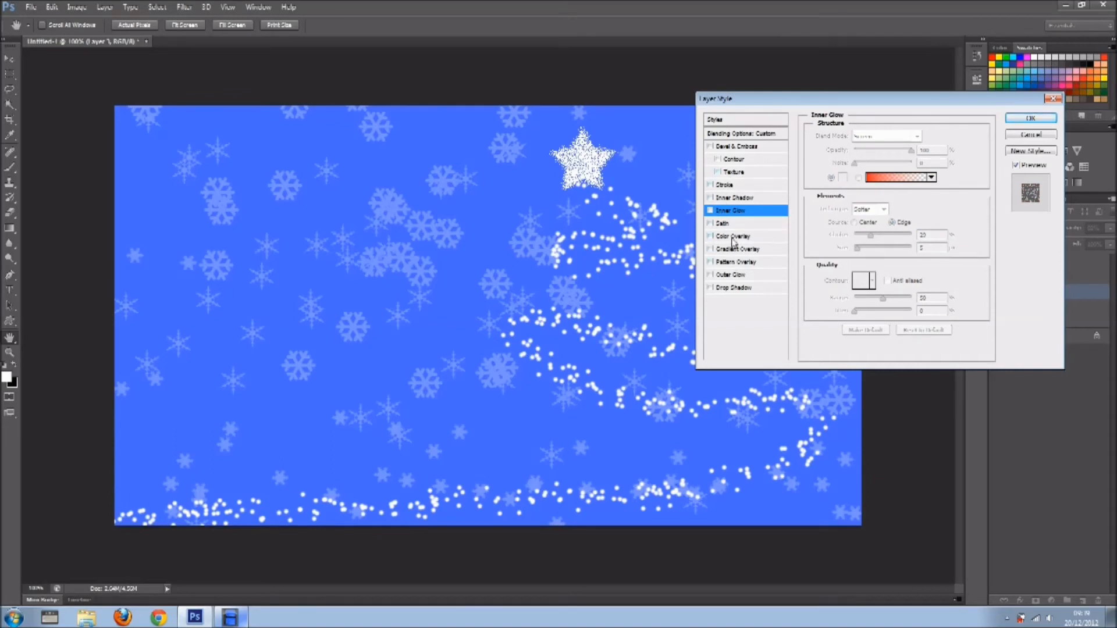
Apply a pink Outer Glow to the star layer, with slightly raised opacity, spread and size.
{"action": "left_click", "coordinate": [730, 276]}
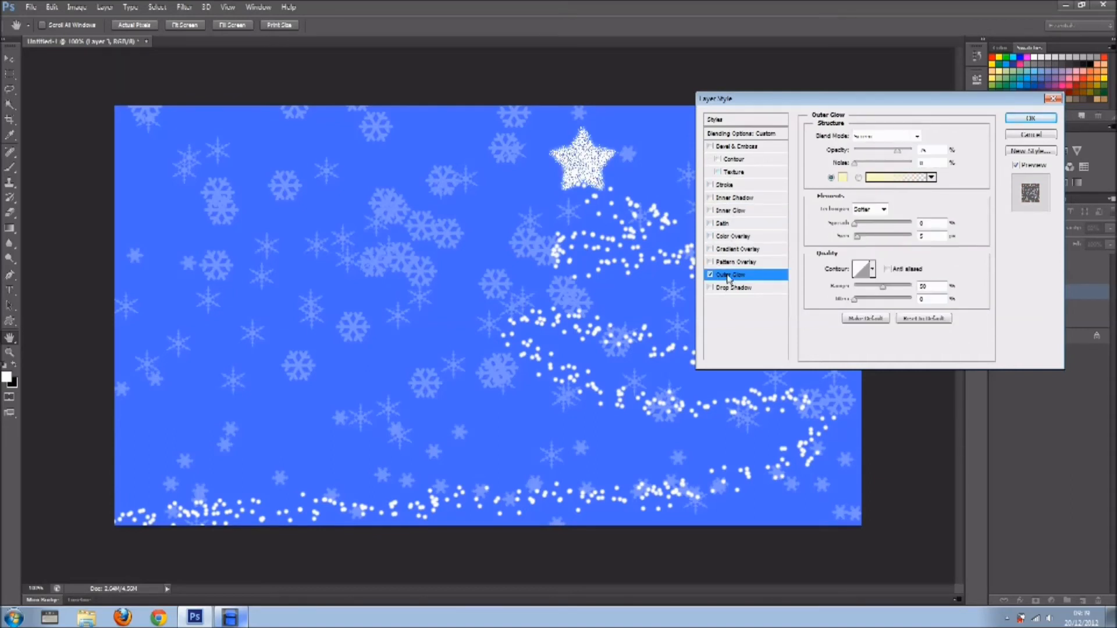
{"action": "left_click", "coordinate": [843, 178]}
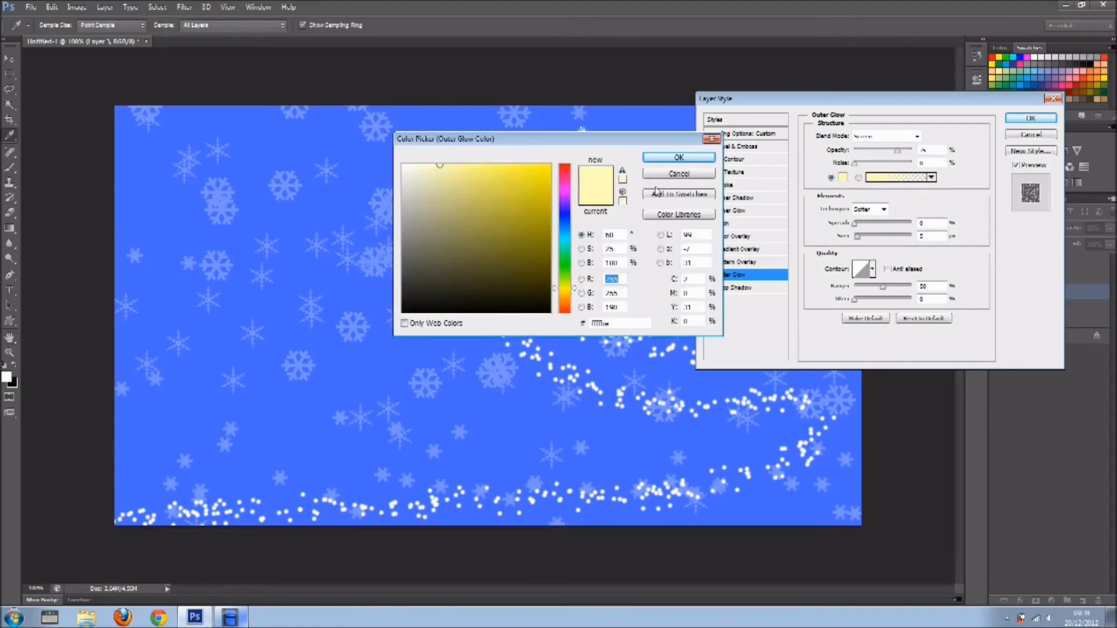
{"action": "left_click", "coordinate": [567, 195]}
{"action": "left_click", "coordinate": [550, 166]}
{"action": "left_click", "coordinate": [679, 157]}
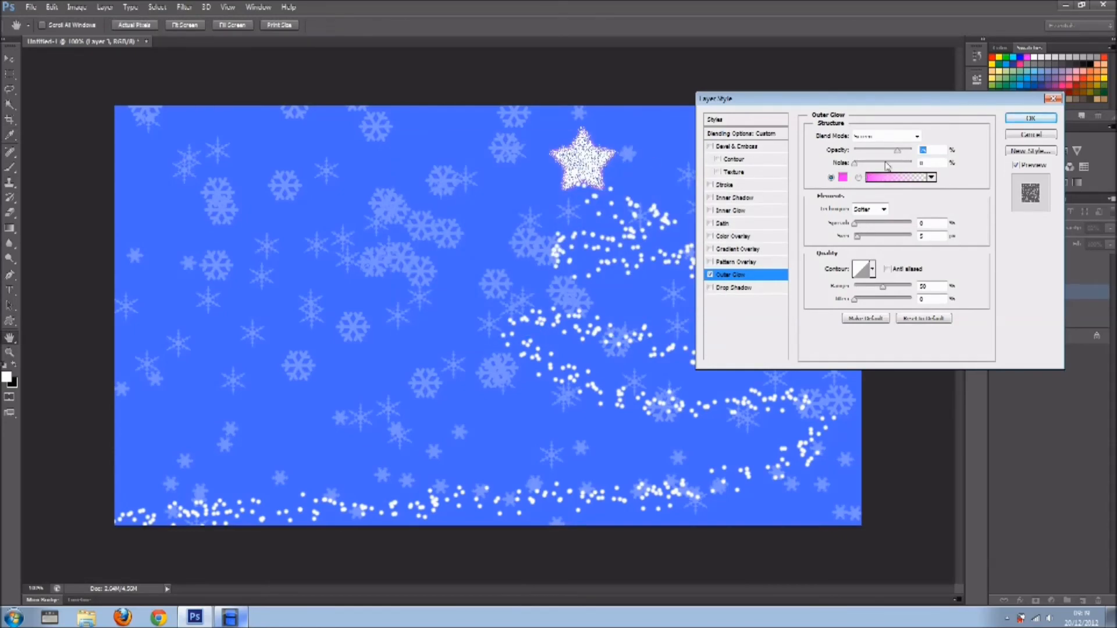
{"action": "left_click_drag", "start_coordinate": [855, 224], "coordinate": [863, 242]}
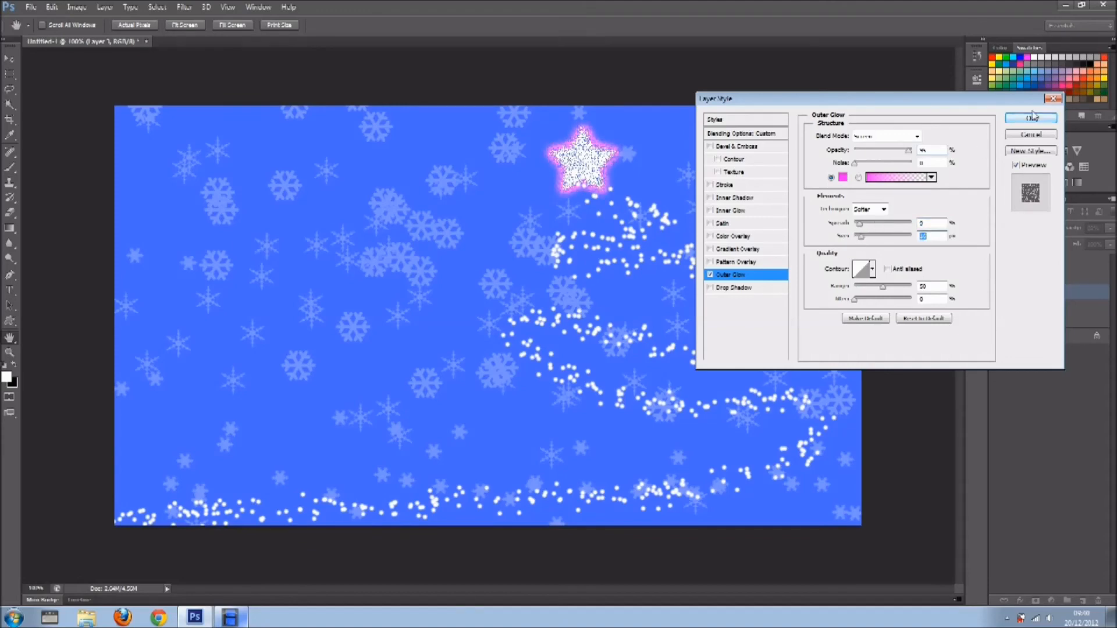
{"action": "left_click", "coordinate": [1022, 136]}
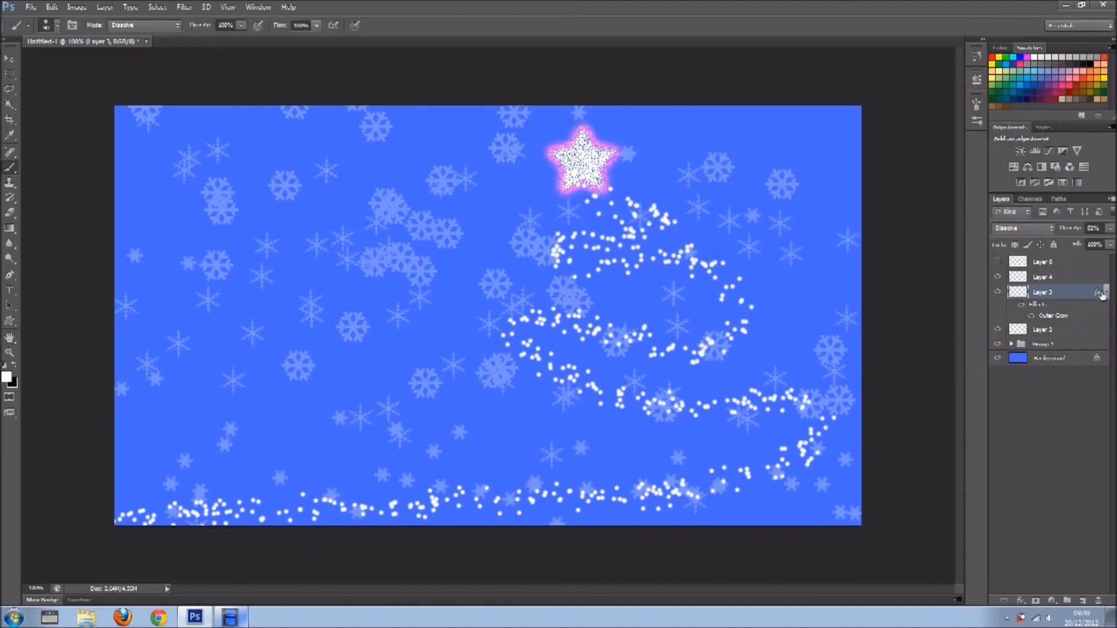
Copy the star's outer glow effect to Layer 4 and the frame layer, and show the frame layer again.
{"action": "left_click", "coordinate": [1105, 295]}
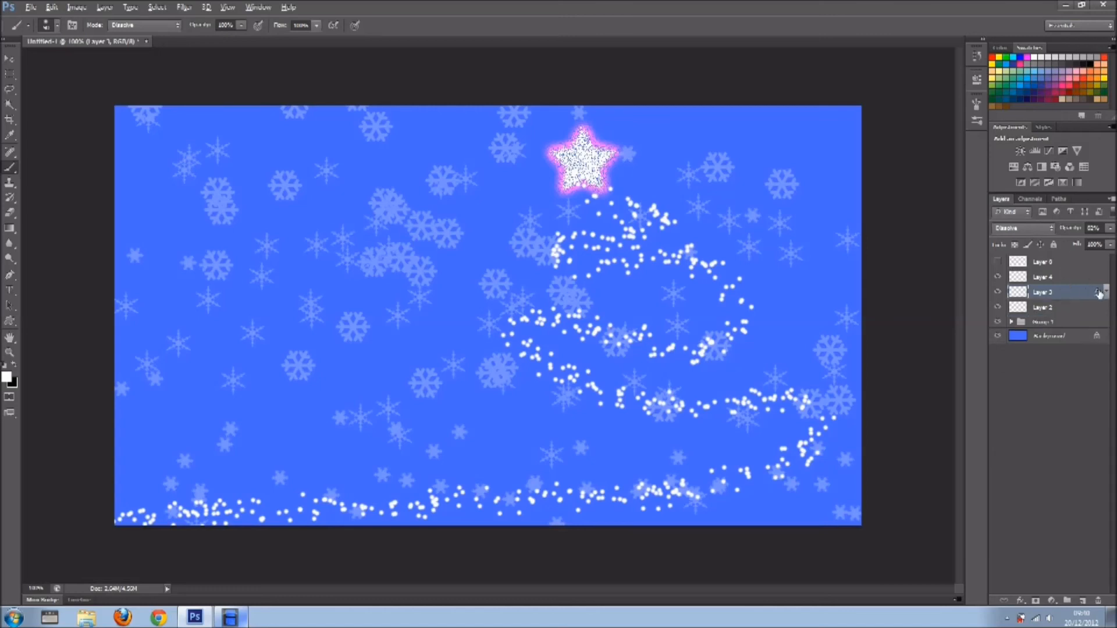
{"action": "left_click_drag", "start_coordinate": [1098, 294], "coordinate": [1097, 282]}
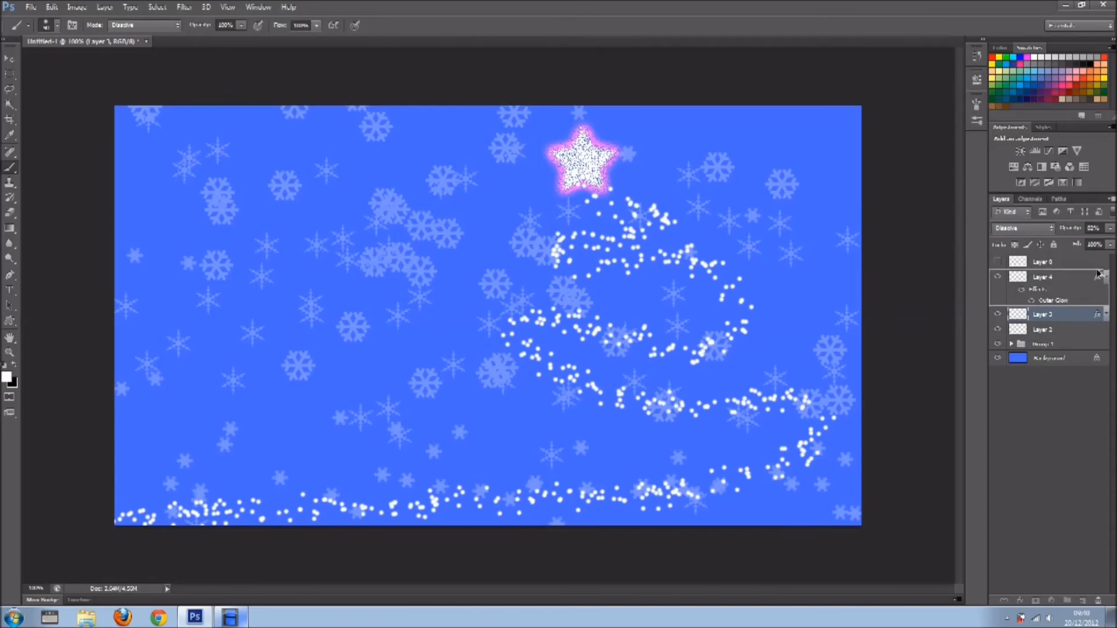
{"action": "left_click_drag", "start_coordinate": [1098, 268], "coordinate": [1097, 262]}
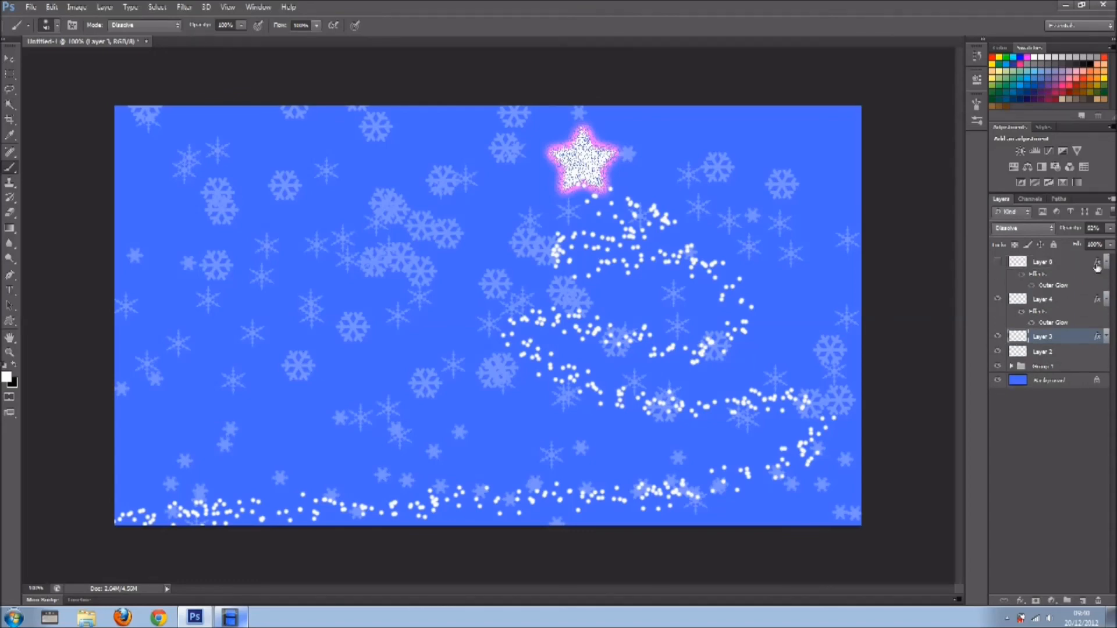
{"action": "left_click", "coordinate": [997, 263]}
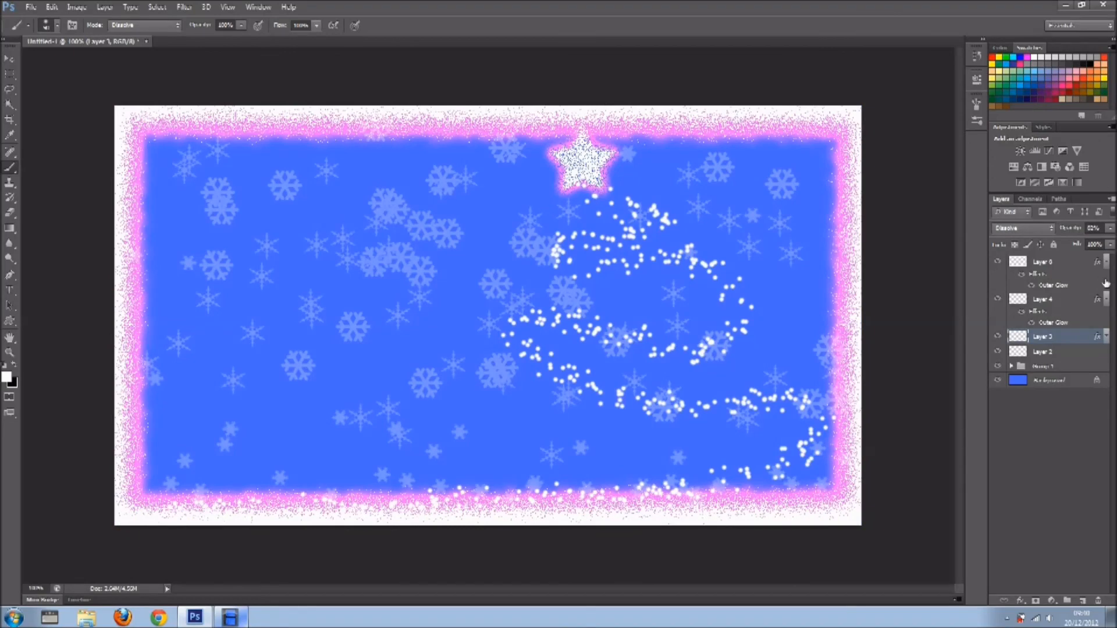
Try copying the outer glow effect onto Layer 2, and undo that copy.
{"action": "left_click_drag", "start_coordinate": [1098, 354], "coordinate": [1098, 353]}
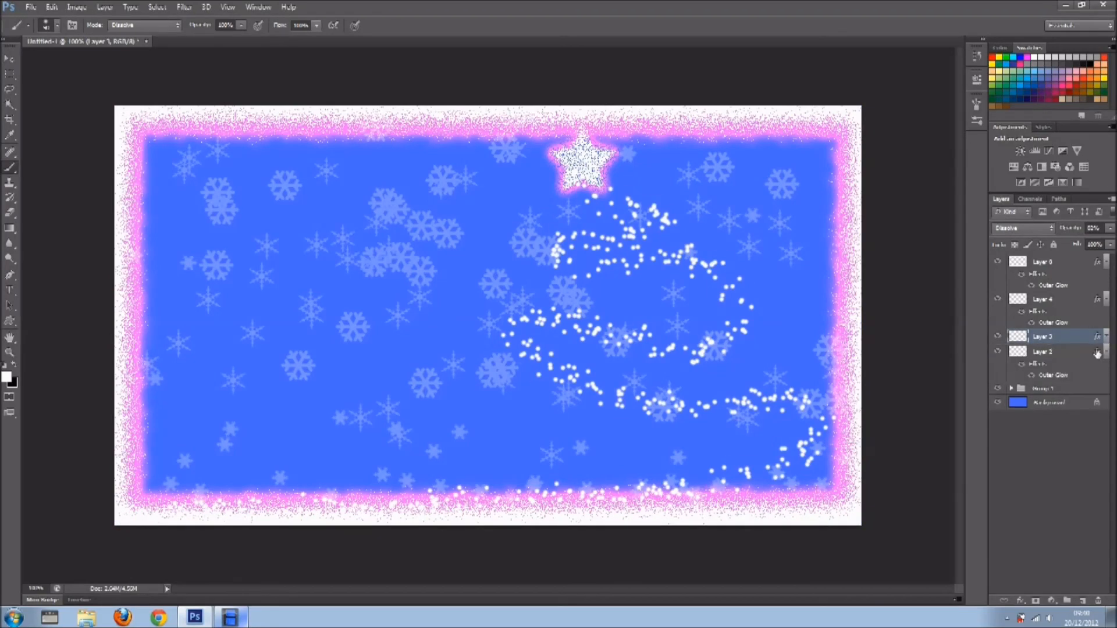
{"action": "key", "text": "ctrl+z"}
{"action": "key", "text": "ctrl+z"}
{"action": "key", "text": "ctrl+z"}
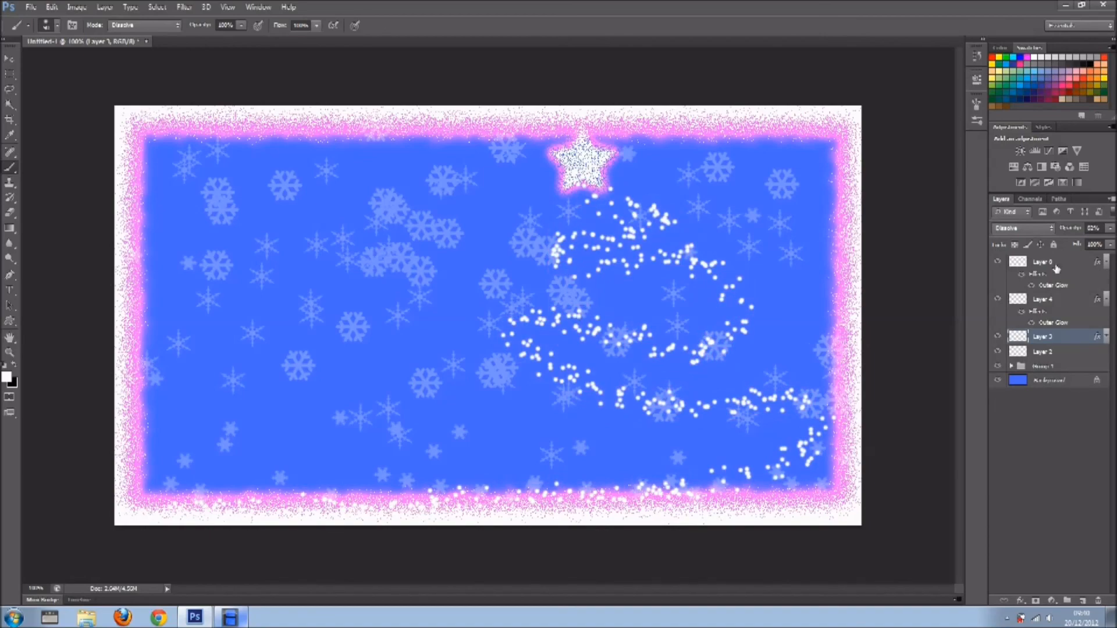
Hide the glow effect on the frame layer while keeping the white frame visible.
{"action": "left_click", "coordinate": [1023, 276]}
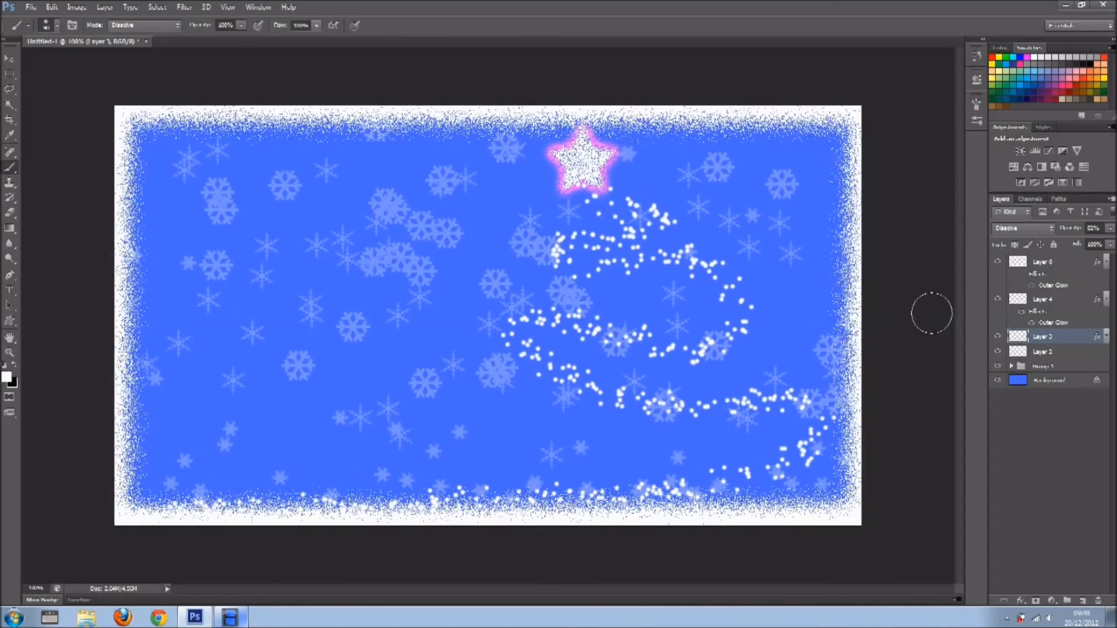
{"action": "scroll", "coordinate": [931, 314], "scroll_direction": "down", "scroll_amount": 2}
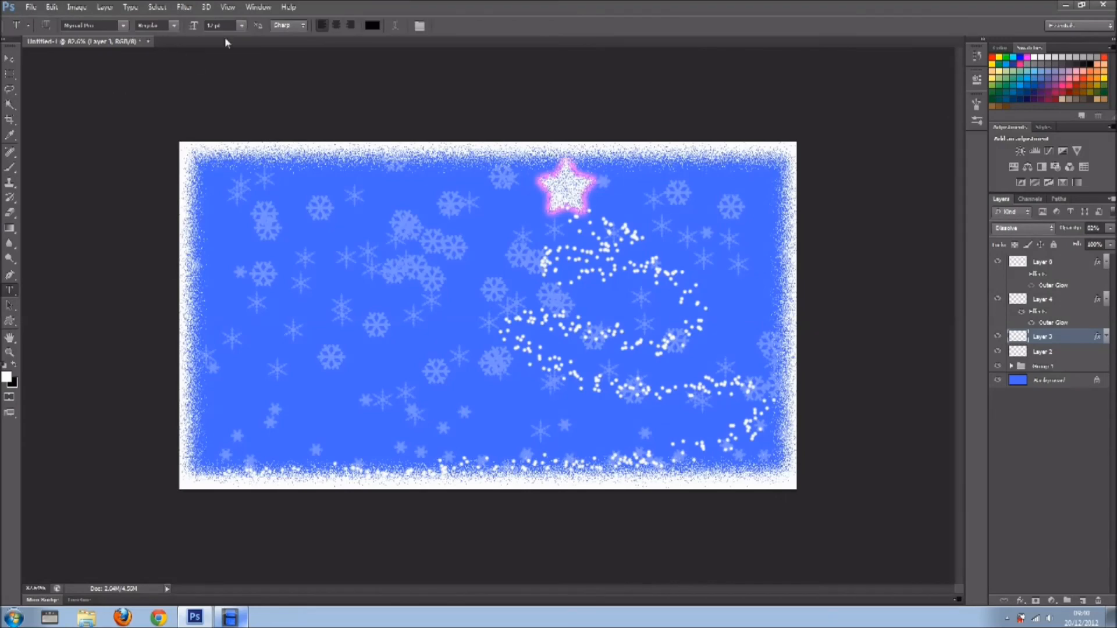
Choose ChopinScript as the font for the Type tool.
{"action": "left_click", "coordinate": [122, 25]}
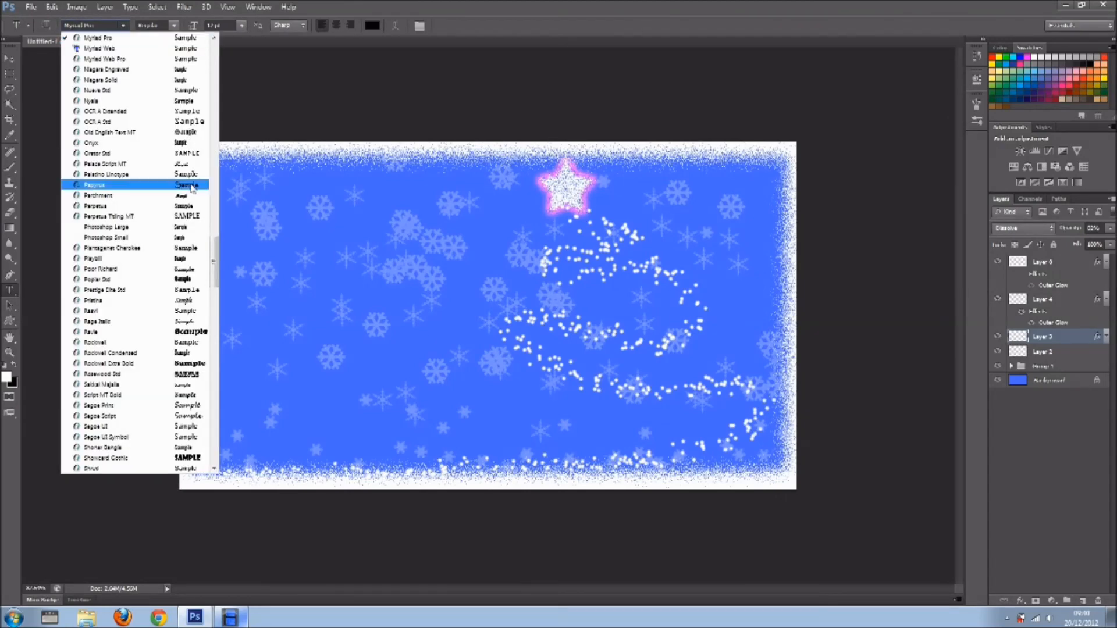
{"action": "scroll", "coordinate": [213, 235], "scroll_direction": "up", "scroll_amount": 8}
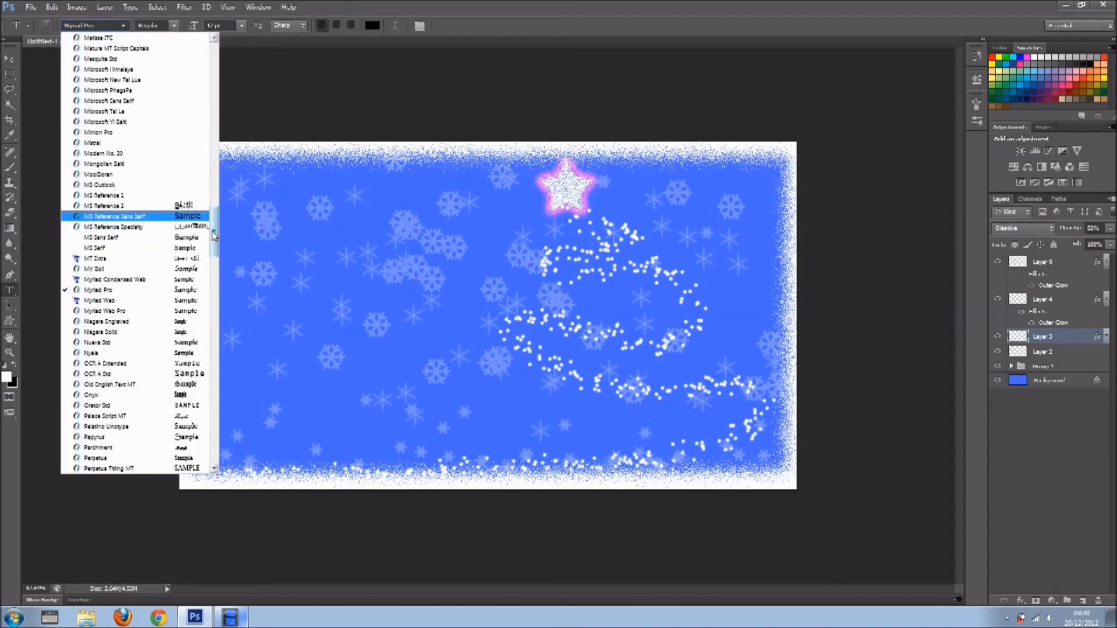
{"action": "left_click_drag", "start_coordinate": [214, 234], "coordinate": [214, 169]}
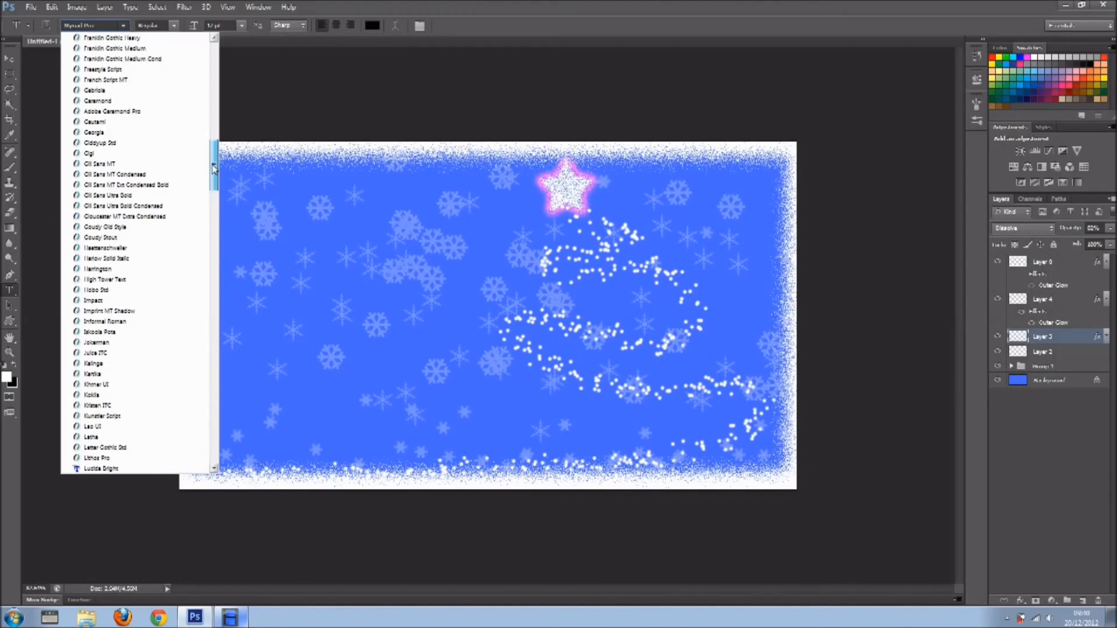
{"action": "left_click_drag", "start_coordinate": [214, 169], "coordinate": [214, 121]}
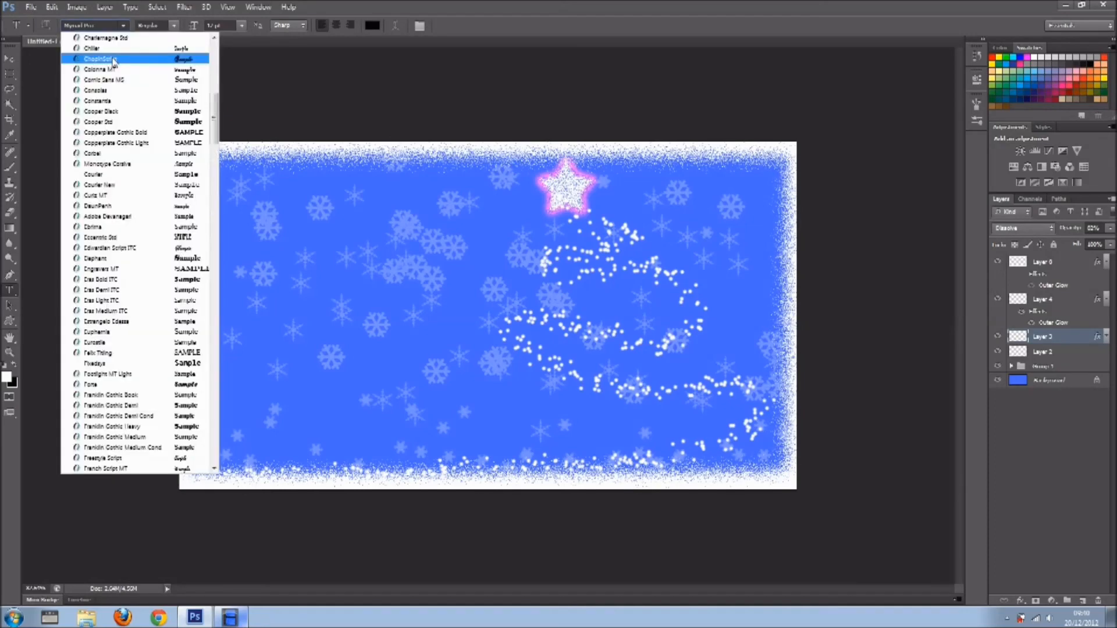
{"action": "left_click", "coordinate": [113, 60]}
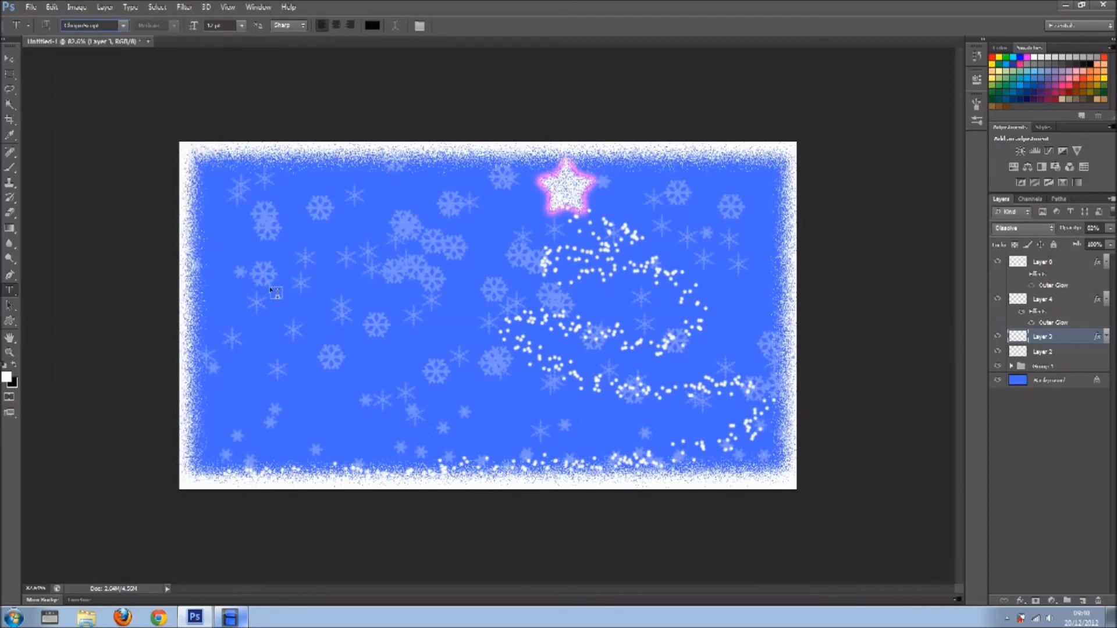
Add the text "Hppy Holidays" on a new layer above the frame layer, near the canvas's left side.
{"action": "left_click", "coordinate": [1076, 266]}
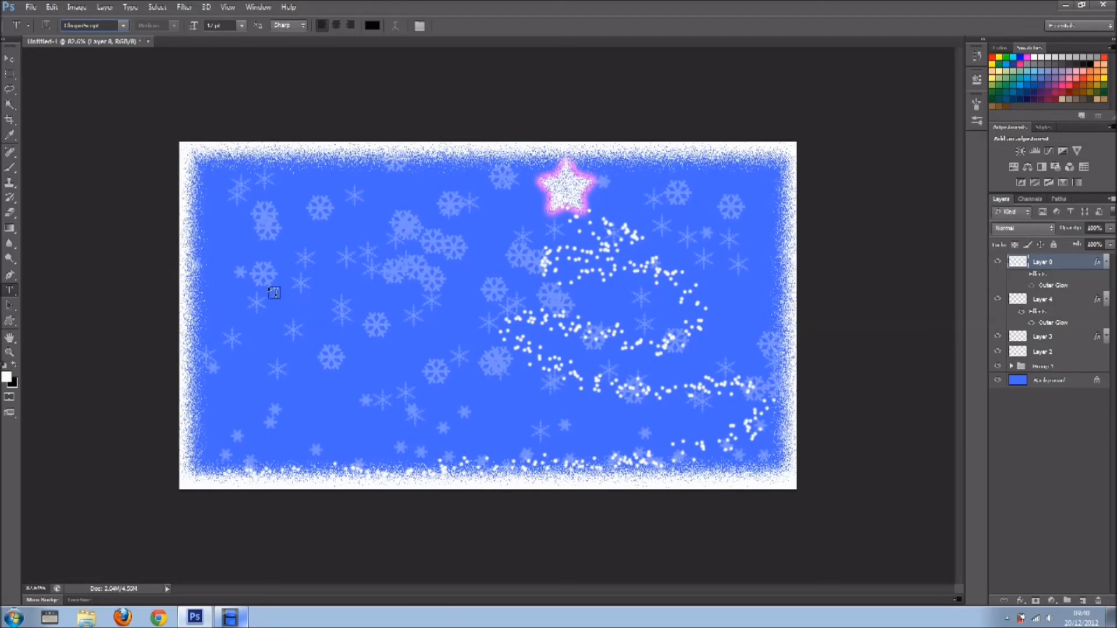
{"action": "left_click", "coordinate": [236, 271]}
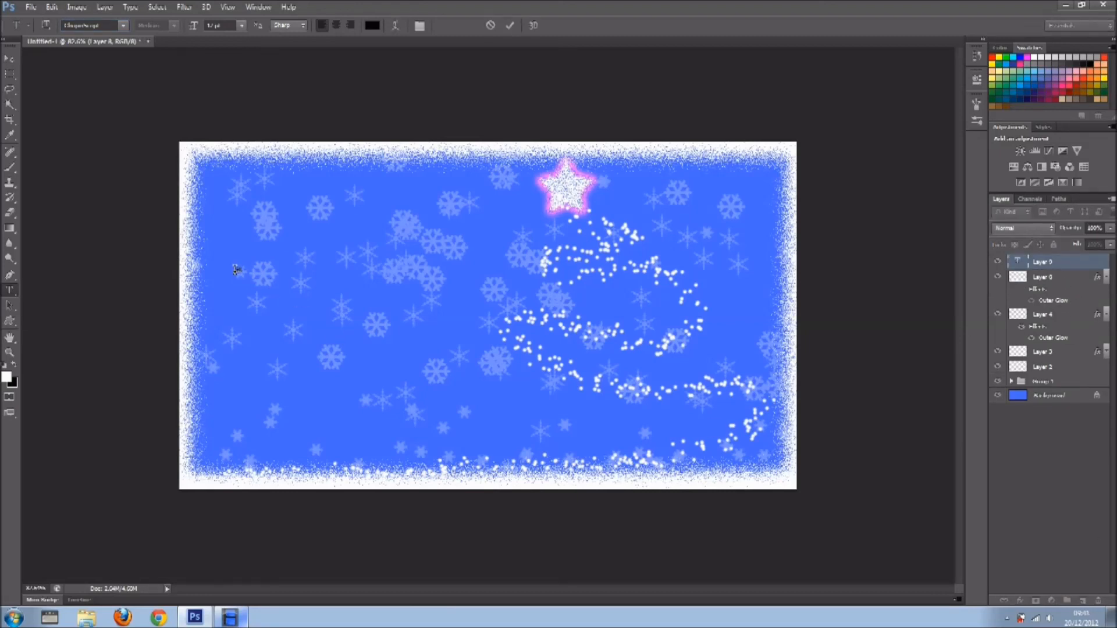
{"action": "type", "text": "Merry Christmas"}
{"action": "left_click", "coordinate": [510, 26]}
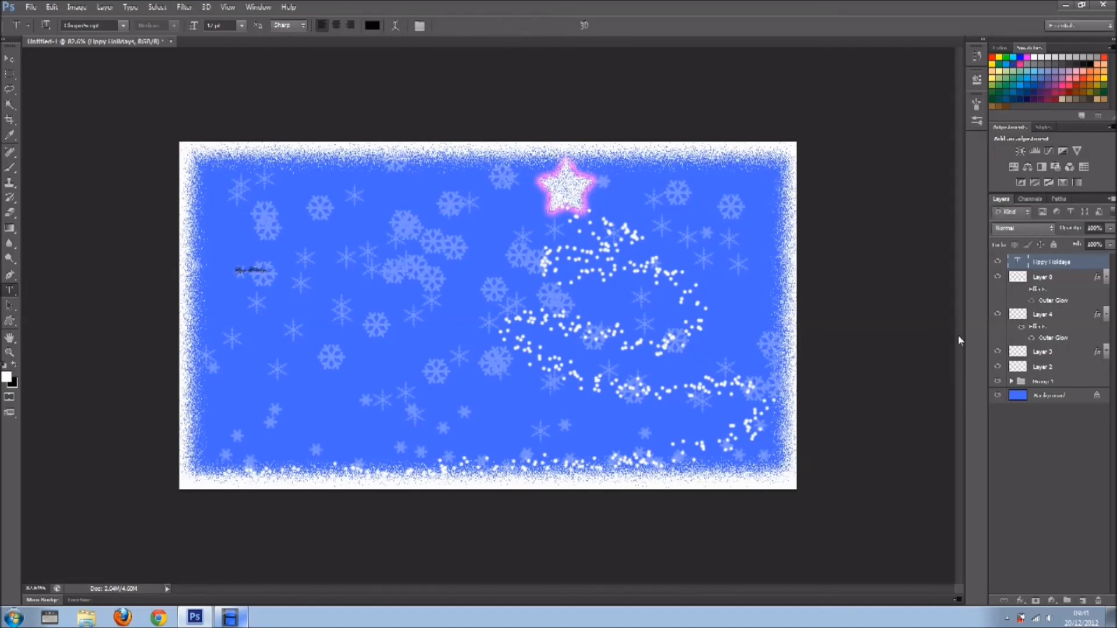
Enlarge the greeting to about two thirds of the canvas width and correct its wording to "Happy Holidays".
{"action": "double_click", "coordinate": [1015, 262]}
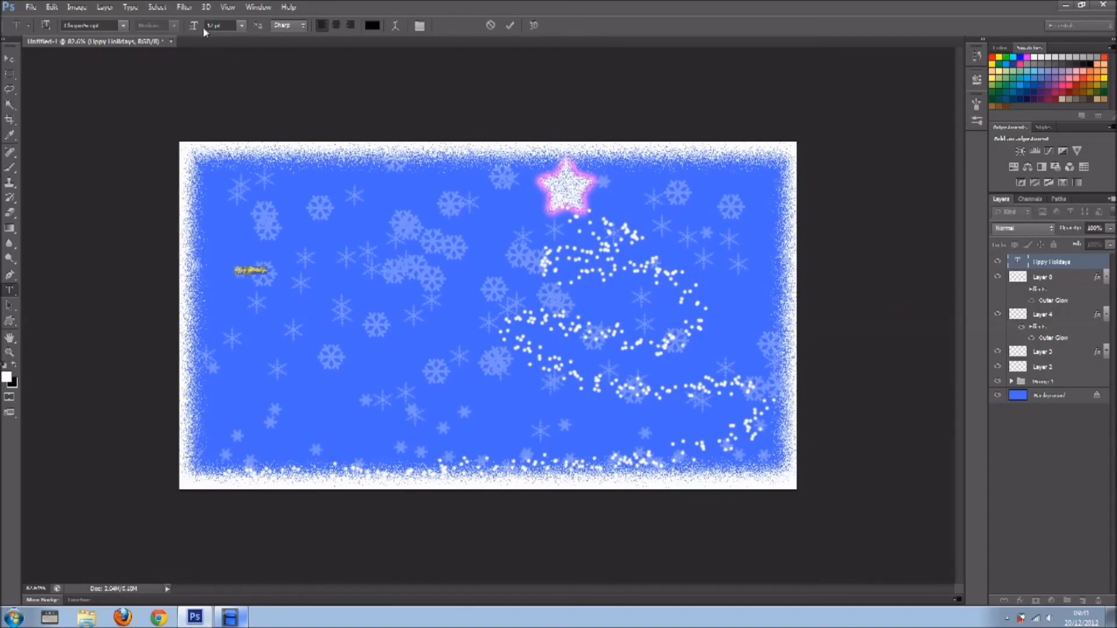
{"action": "left_click_drag", "start_coordinate": [198, 31], "coordinate": [274, 30]}
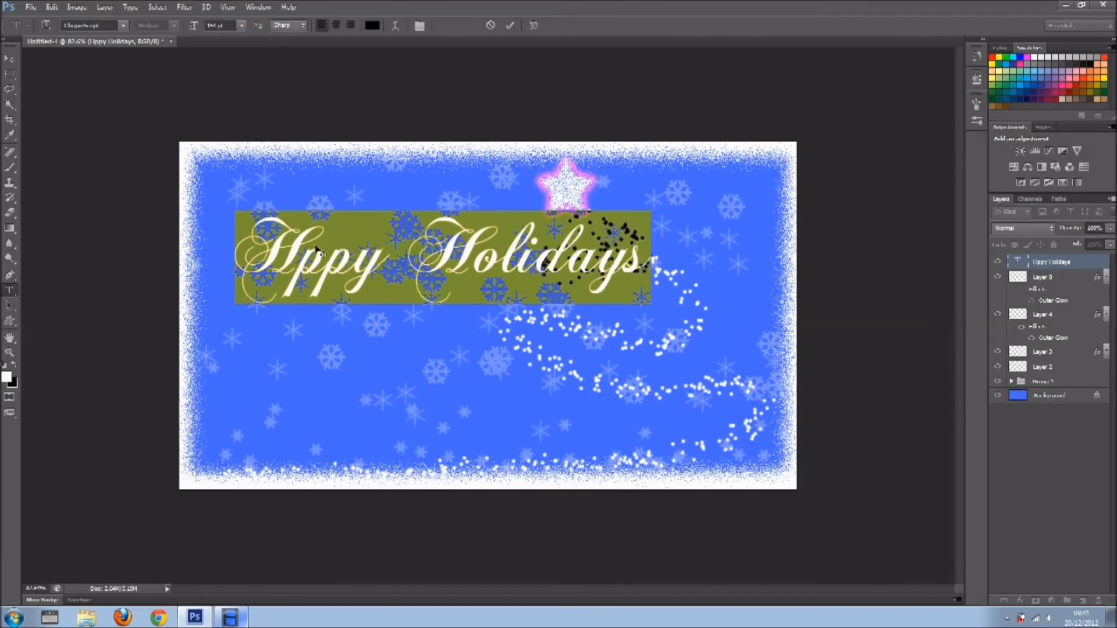
{"action": "left_click", "coordinate": [297, 271]}
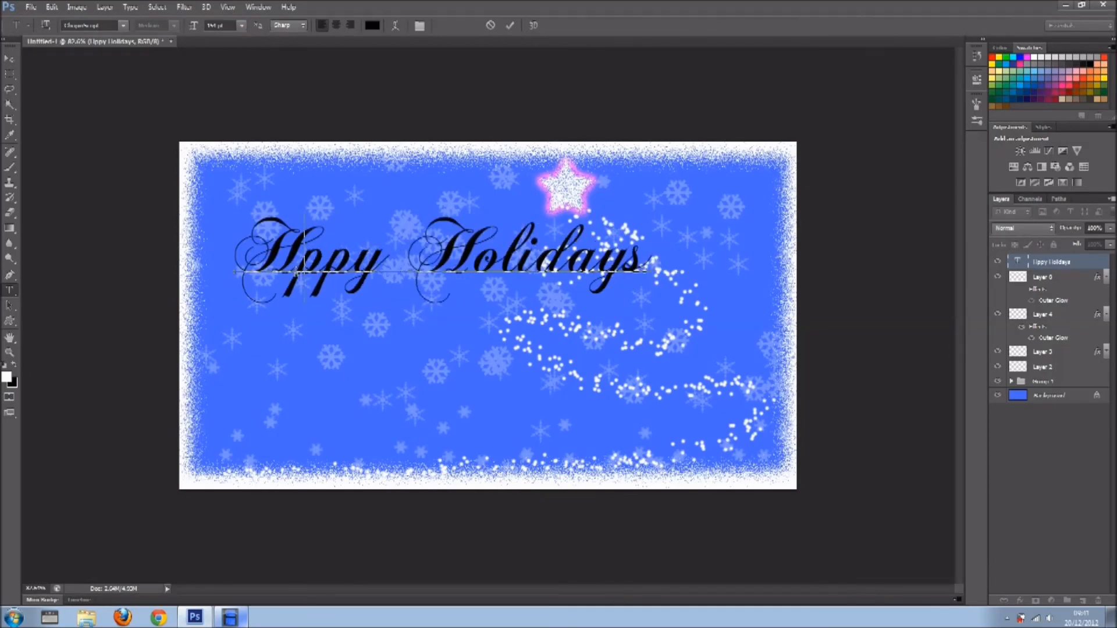
{"action": "type", "text": "a"}
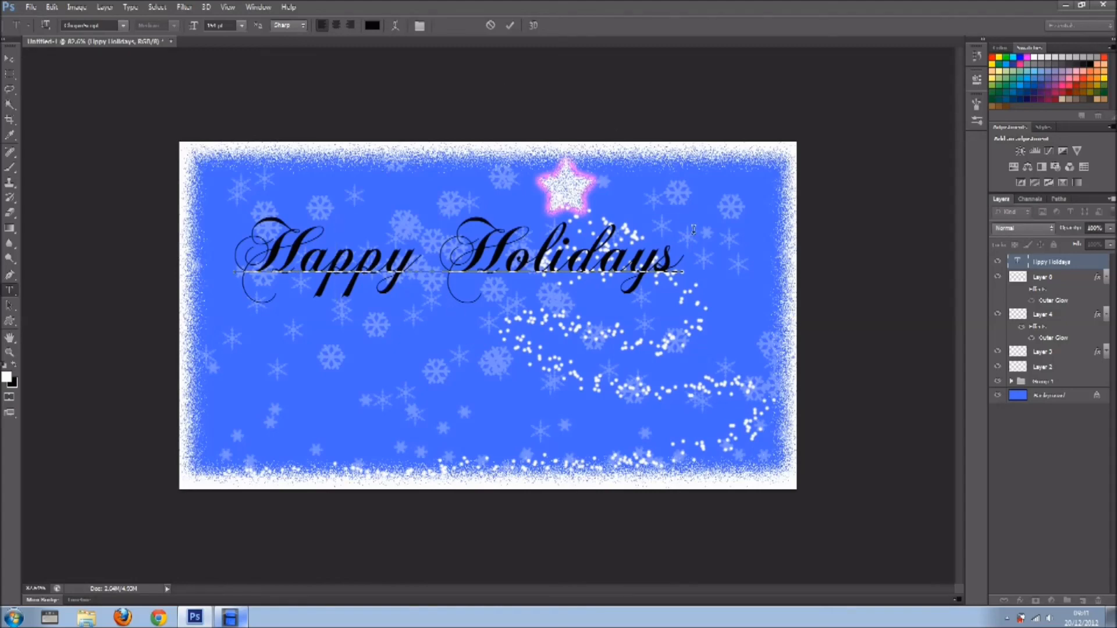
Reduce the "Happy Holidays" text size slightly and move the text to the lower-left area of the canvas.
{"action": "left_click_drag", "start_coordinate": [687, 260], "coordinate": [253, 260]}
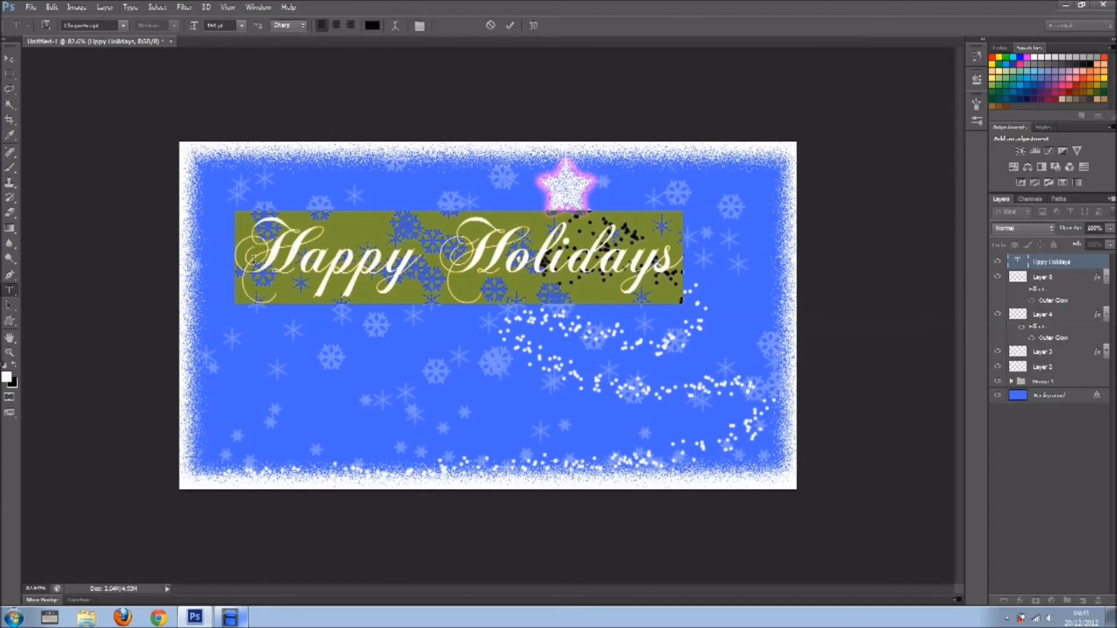
{"action": "left_click_drag", "start_coordinate": [195, 29], "coordinate": [181, 30]}
{"action": "left_click_drag", "start_coordinate": [408, 357], "coordinate": [382, 516]}
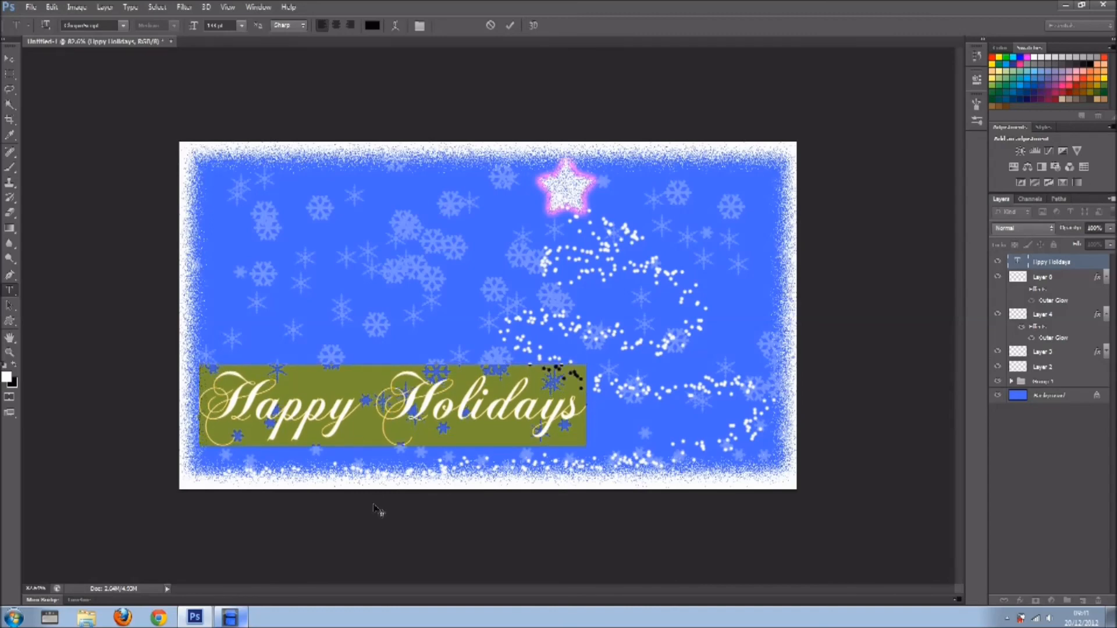
Set the "Happy Holidays" text color to white (ffffff) and finish editing the text.
{"action": "left_click", "coordinate": [373, 25]}
{"action": "left_click", "coordinate": [402, 165]}
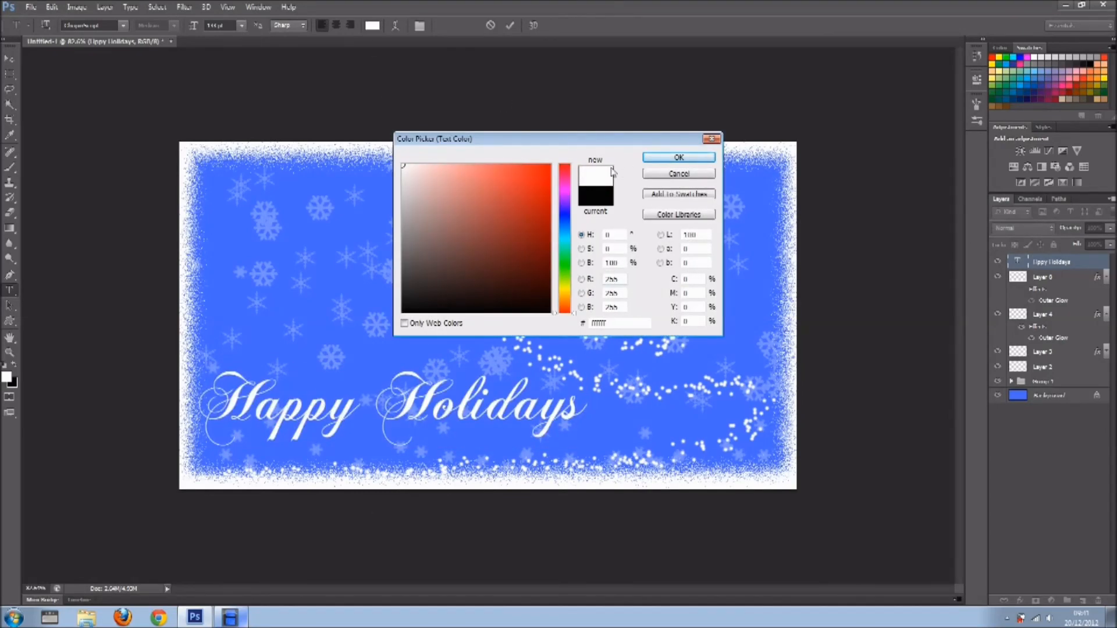
{"action": "left_click", "coordinate": [657, 161]}
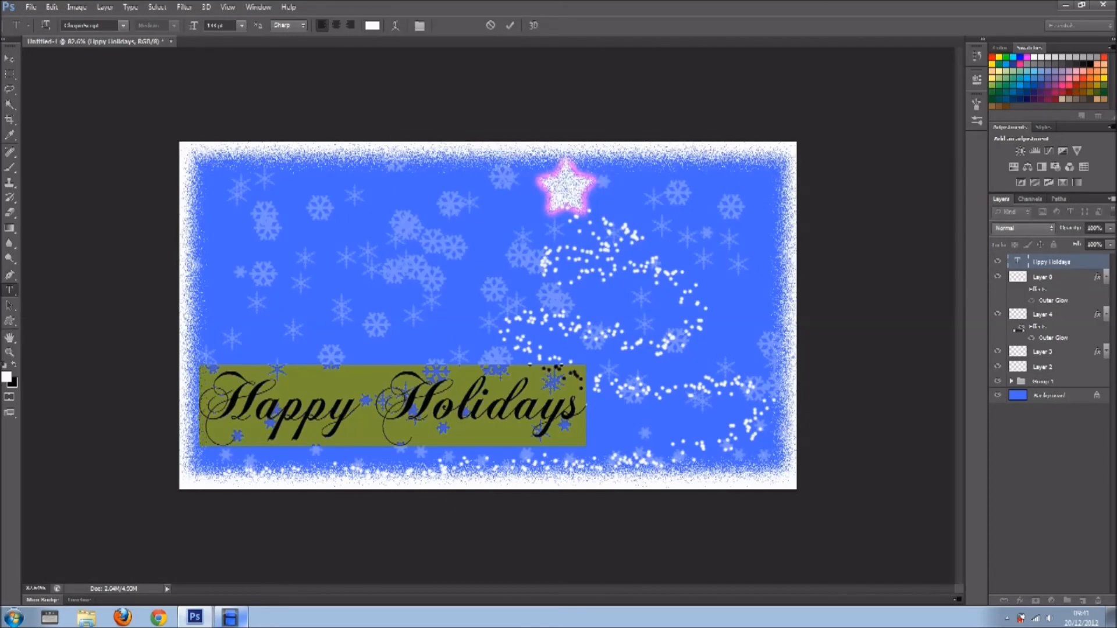
{"action": "left_click", "coordinate": [1054, 513]}
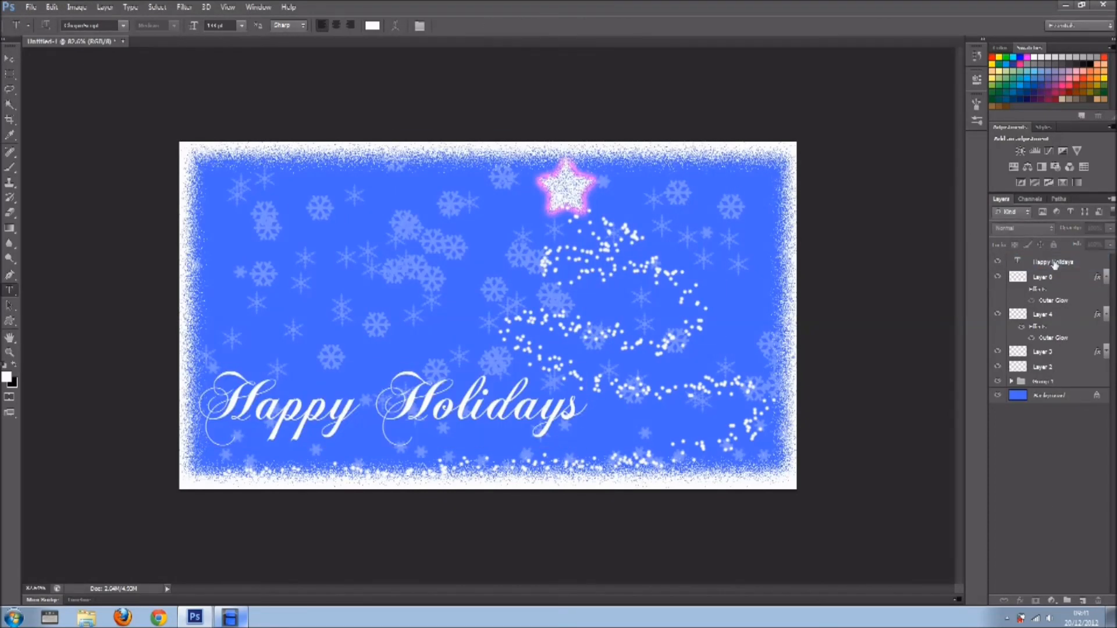
Add a Drop Shadow layer style with its preset settings to the "Happy Holidays" text layer.
{"action": "left_click", "coordinate": [1027, 600]}
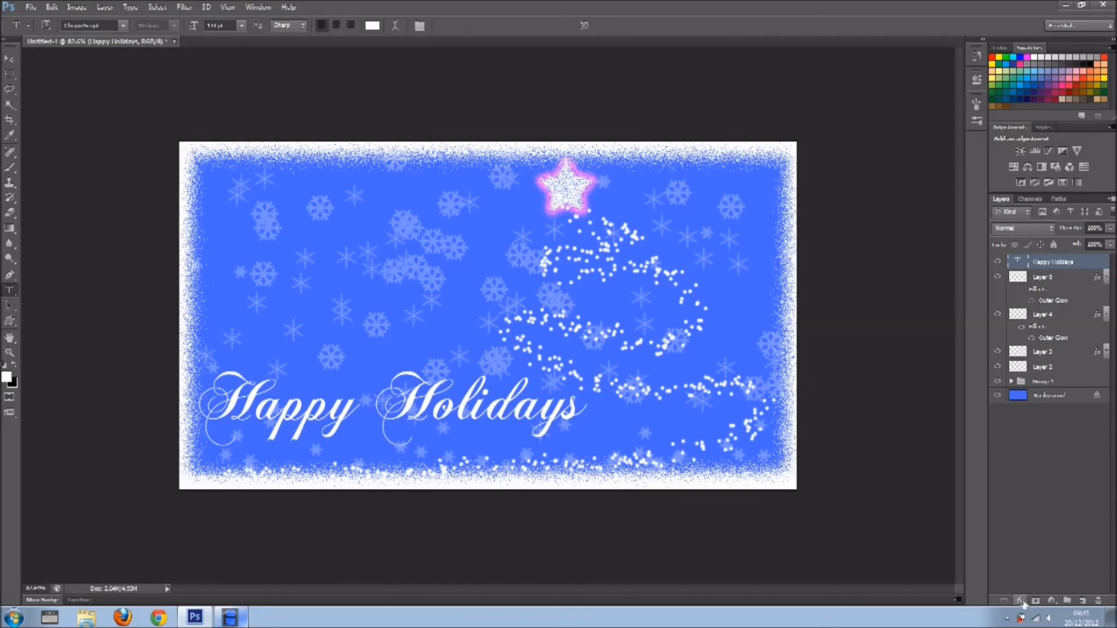
{"action": "left_click", "coordinate": [1024, 591]}
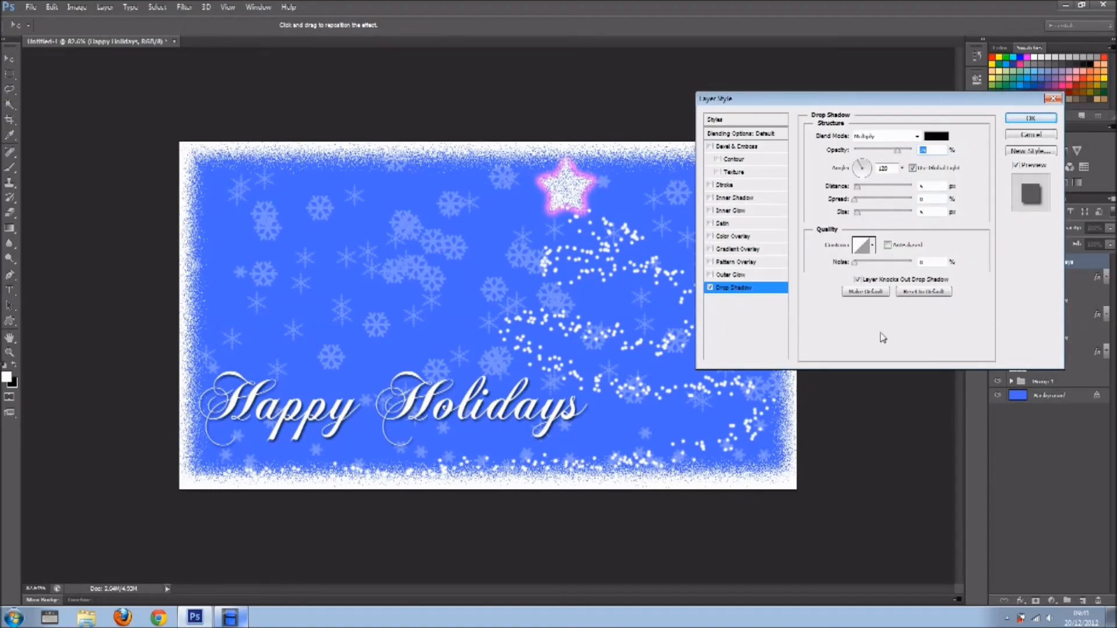
{"action": "left_click", "coordinate": [1031, 118]}
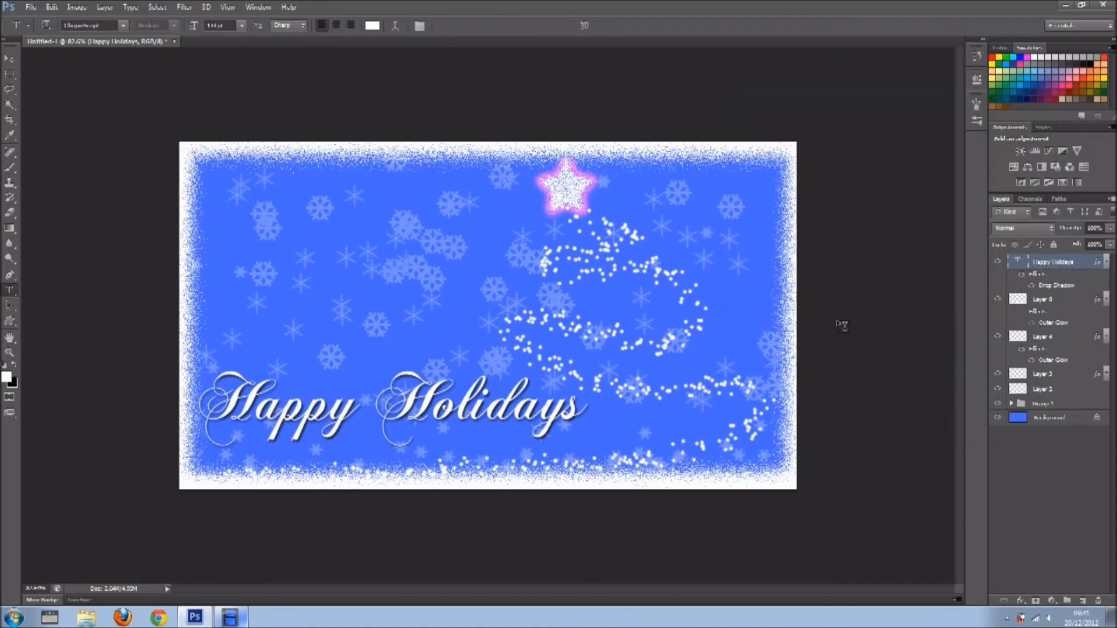